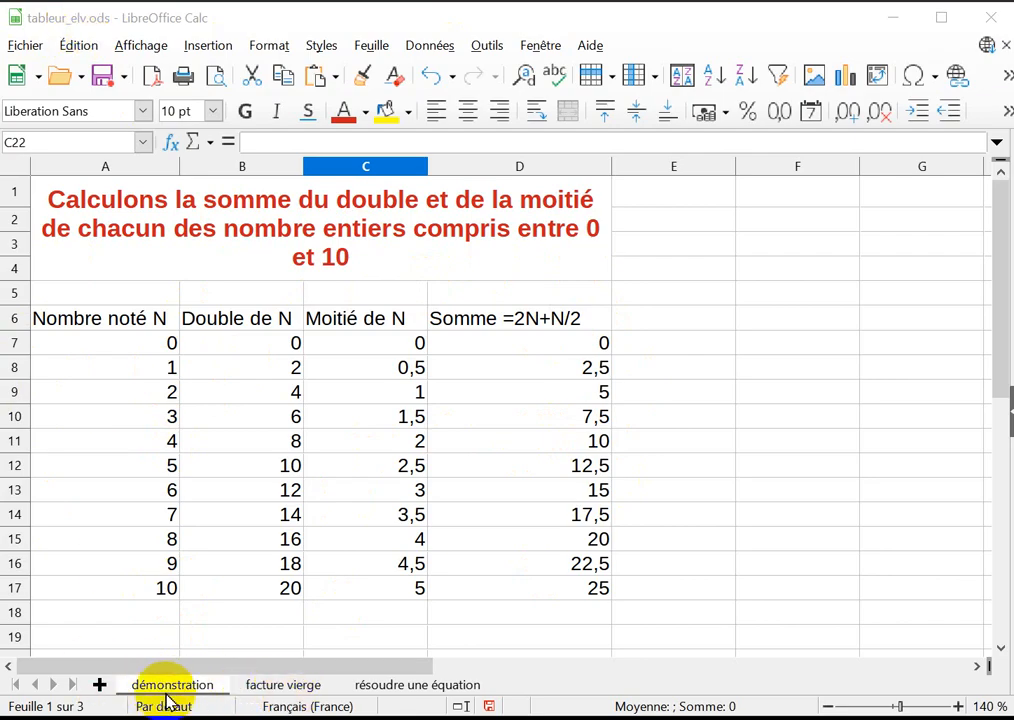
Rename the "facture vierge" sheet as "factures".
left_click(278, 694)
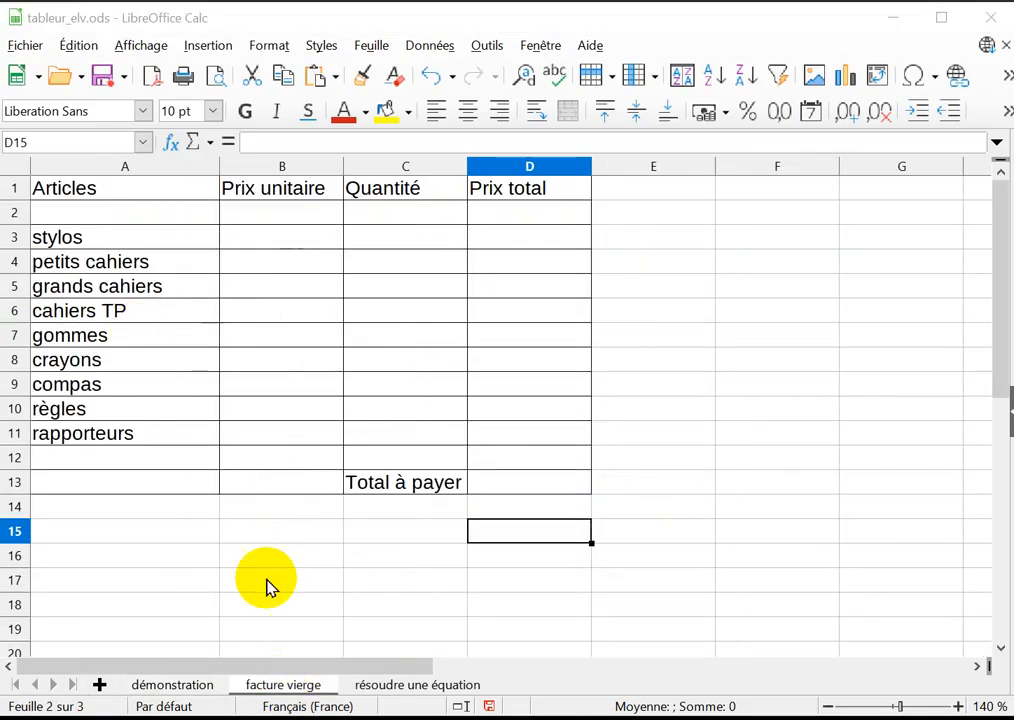
right_click(295, 695)
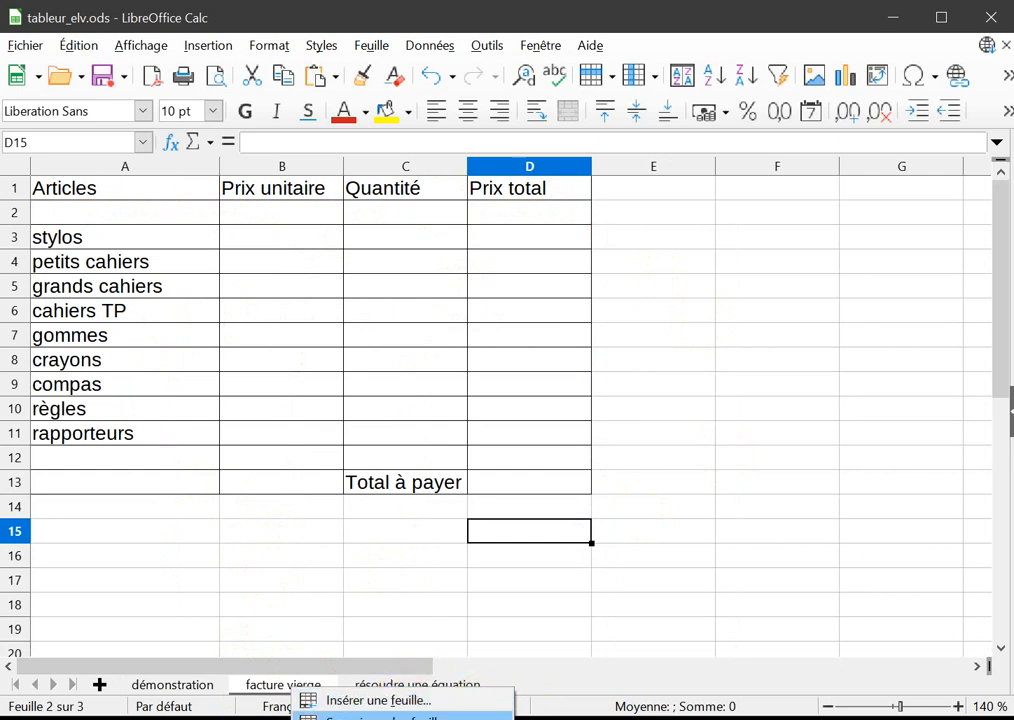
right_click(268, 692)
right_click(268, 692)
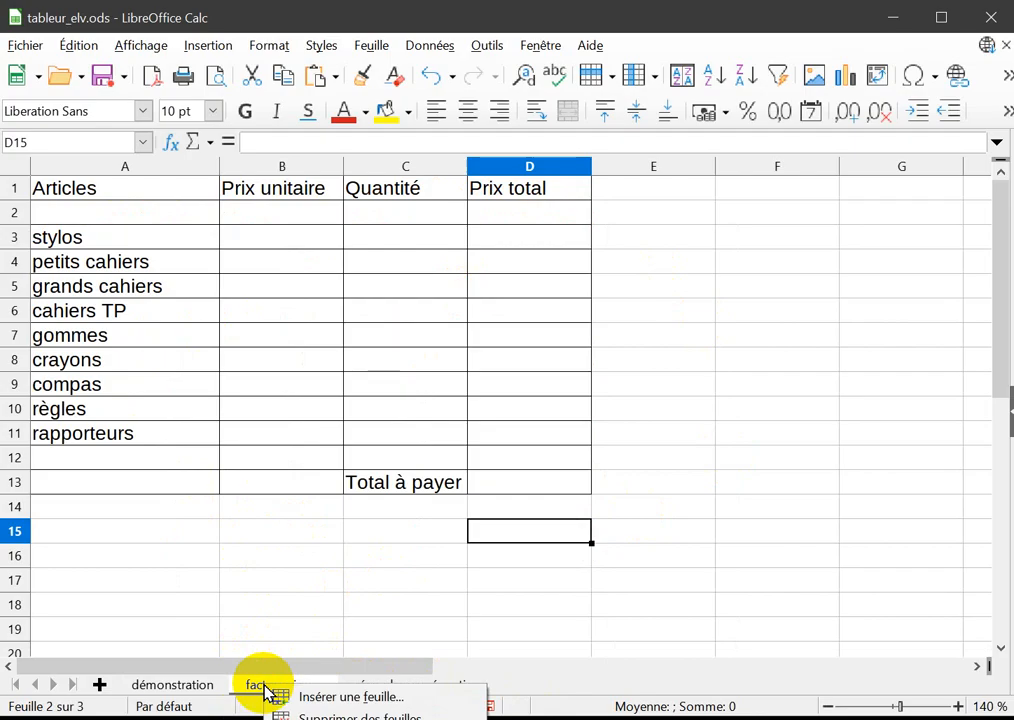
left_click(365, 719)
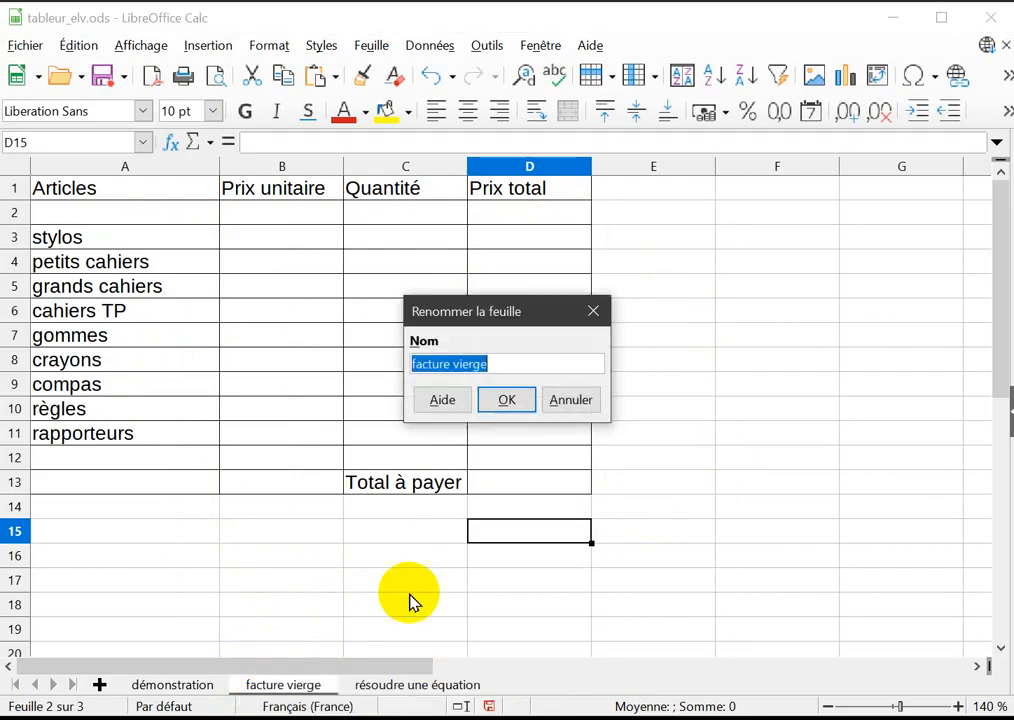
left_click(502, 363)
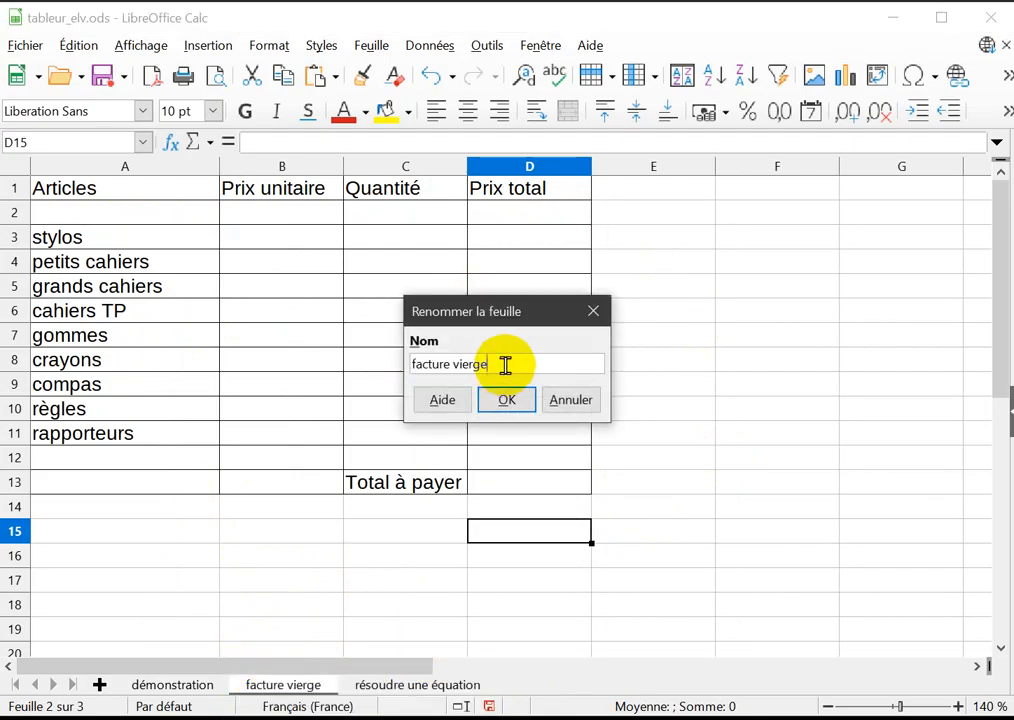
key("BackSpace")
key("BackSpace")
key("BackSpace")
key("BackSpace")
key("BackSpace")
key("BackSpace")
key("BackSpace")
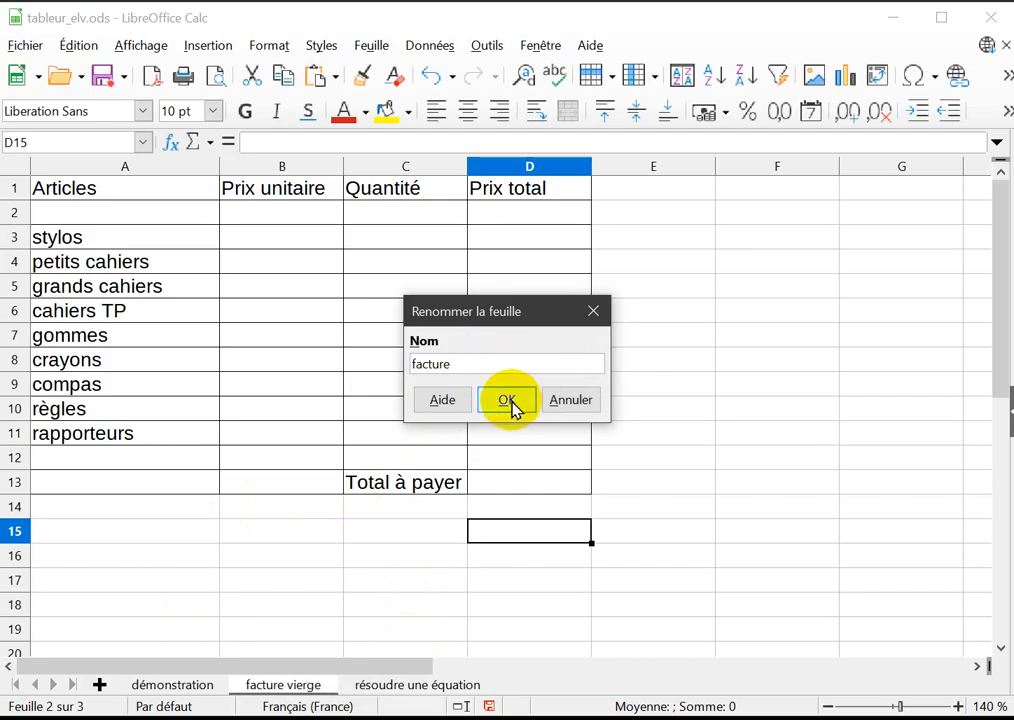
type("s")
left_click(508, 402)
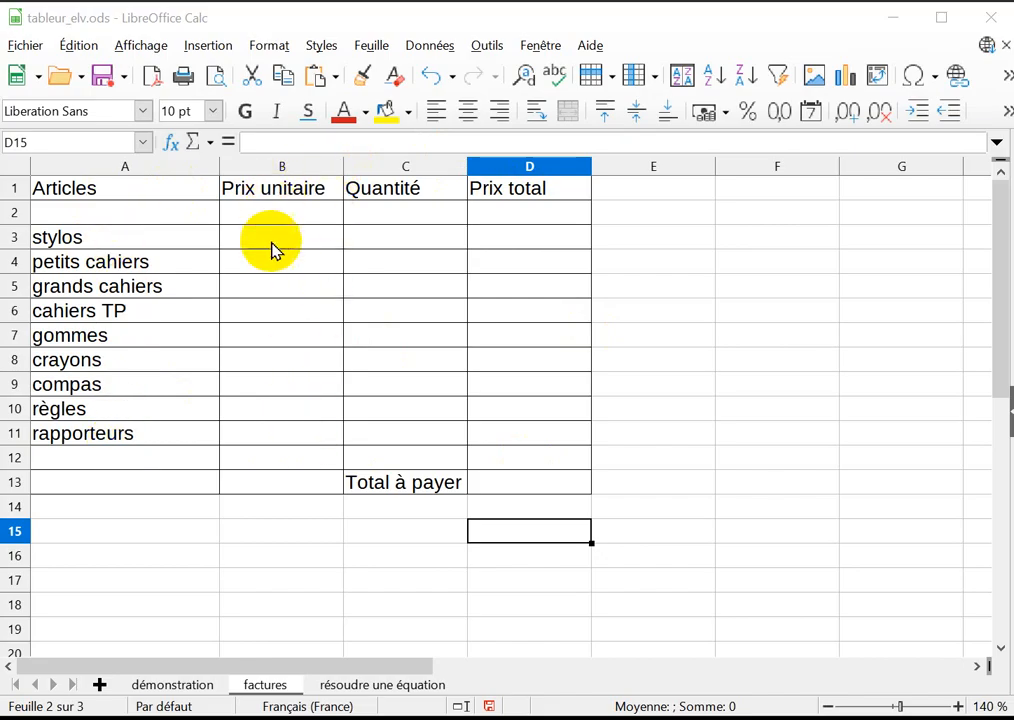
Enter the unit prices in B3:B6: stylos 0,85, petits cahiers 1,25, grands cahiers 1,95 and cahiers TP 2,05.
left_click_drag(265, 240, 268, 433)
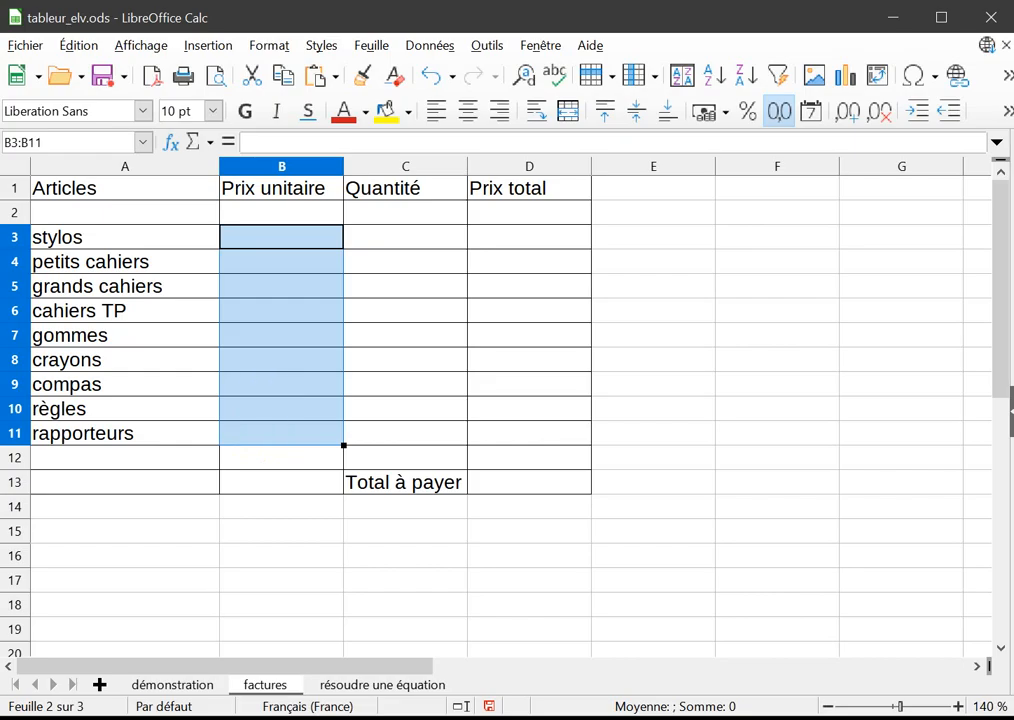
left_click(280, 246)
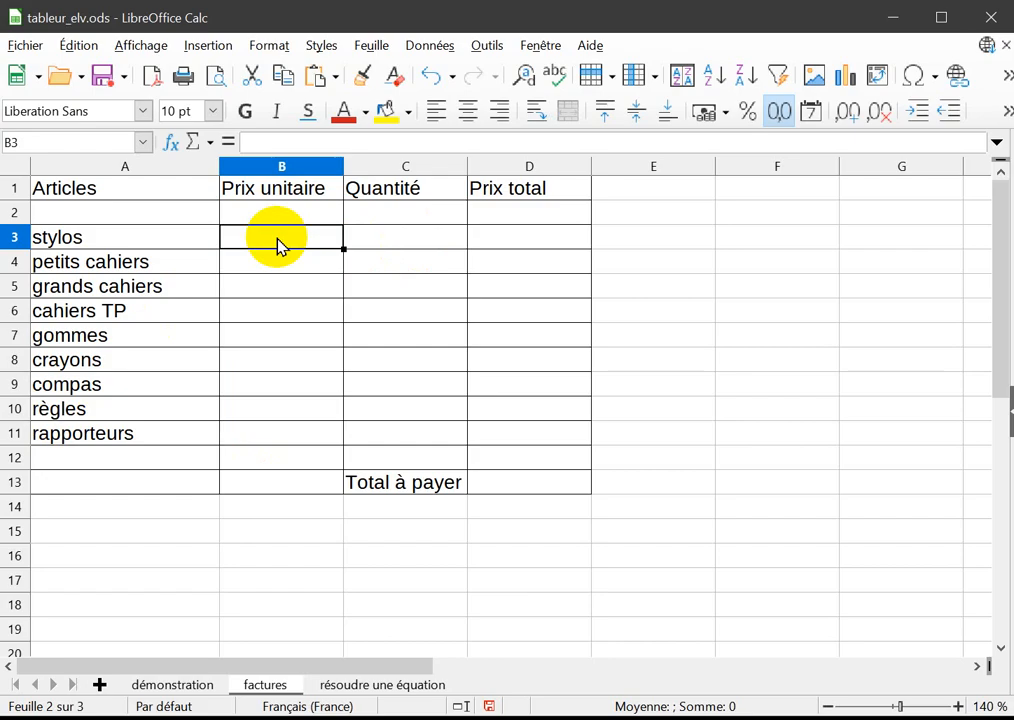
type("0,85")
key("Return")
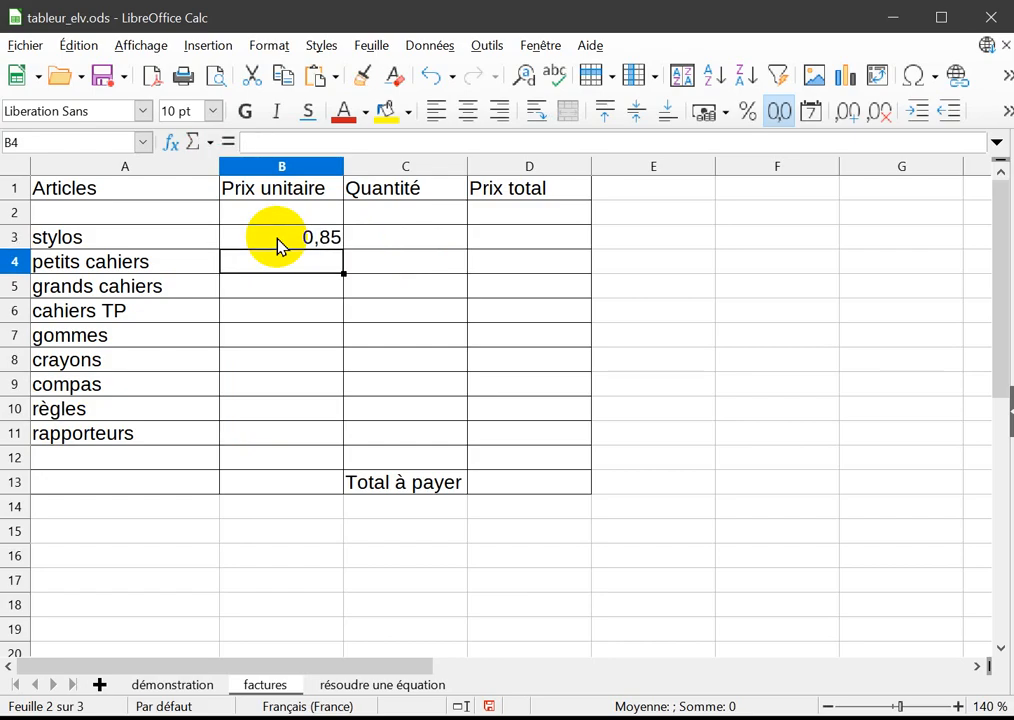
type("1,25")
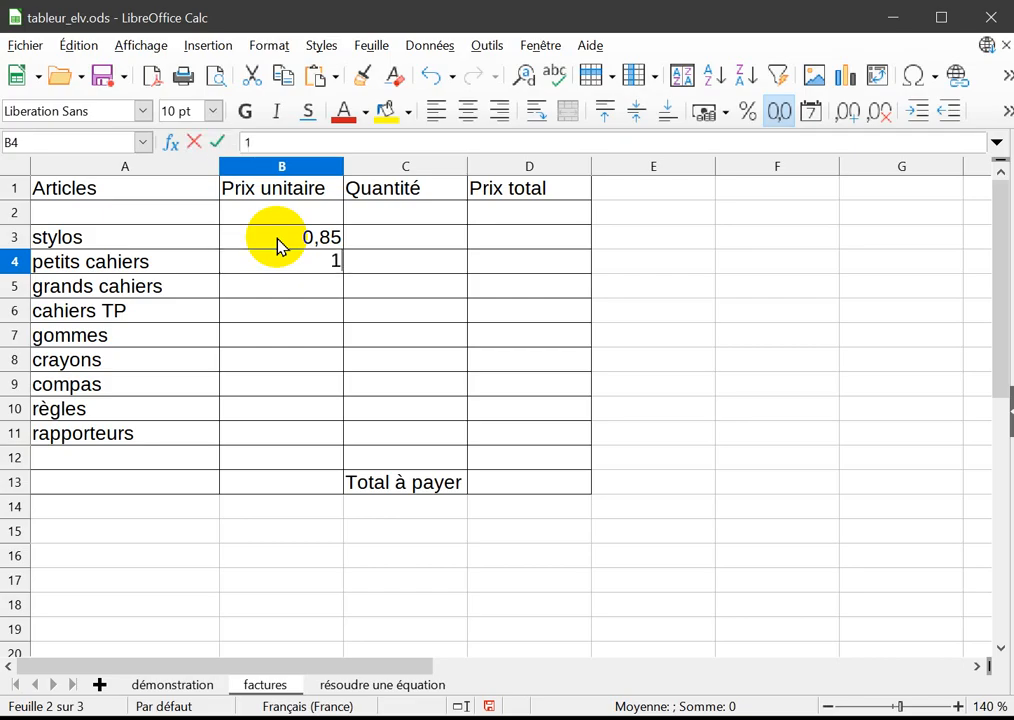
key("Return")
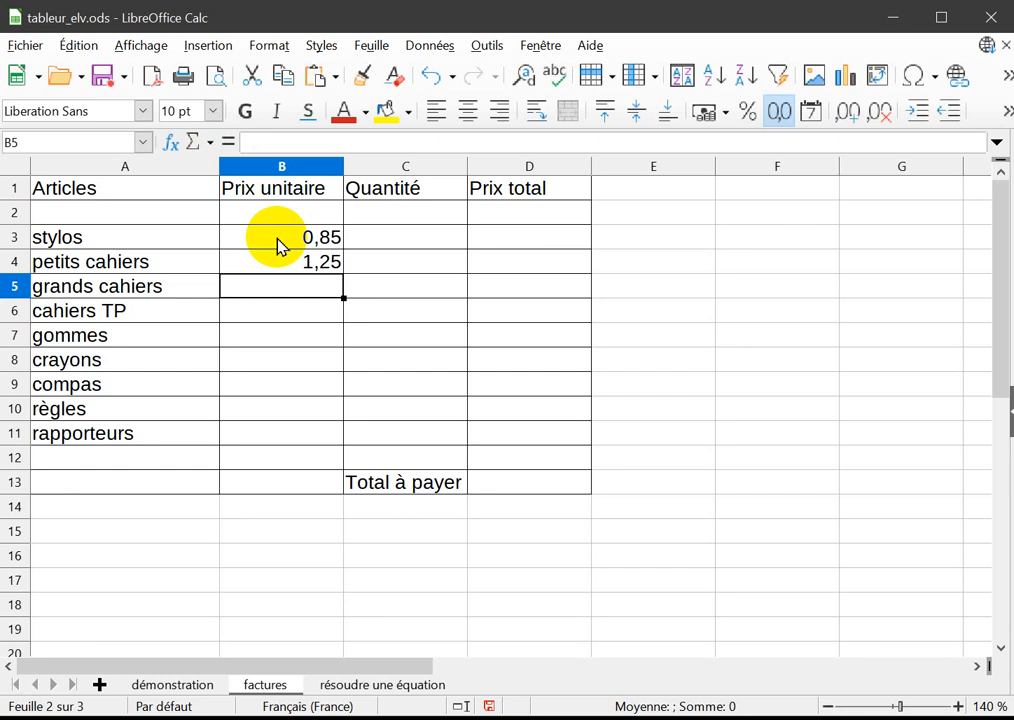
type("1,95")
key("Return")
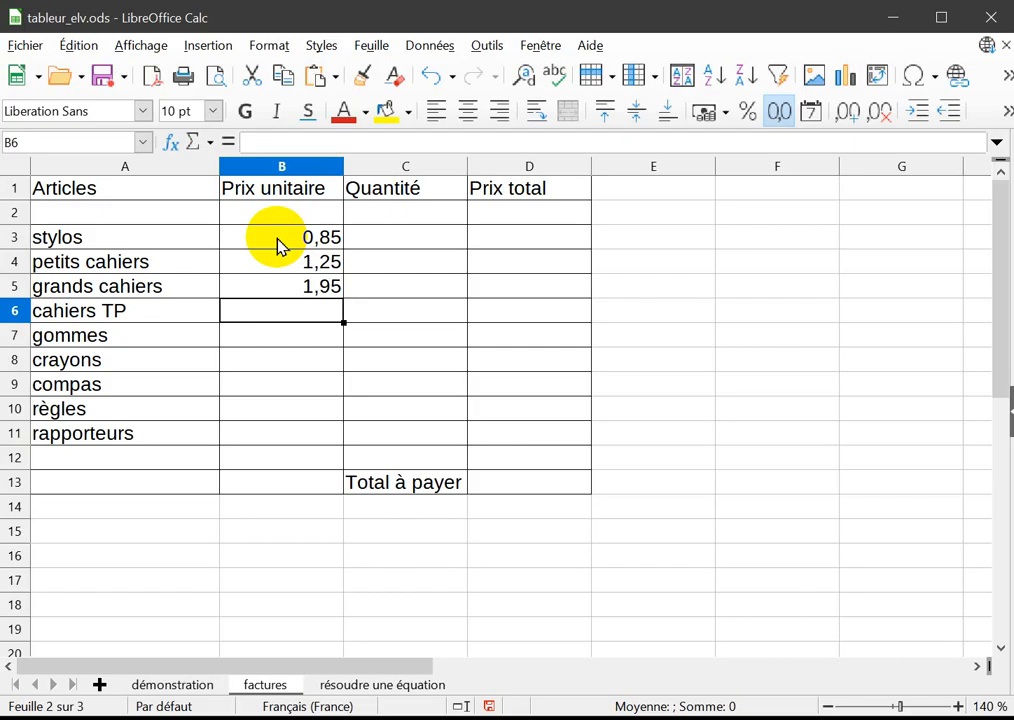
type("2,05")
key("Return")
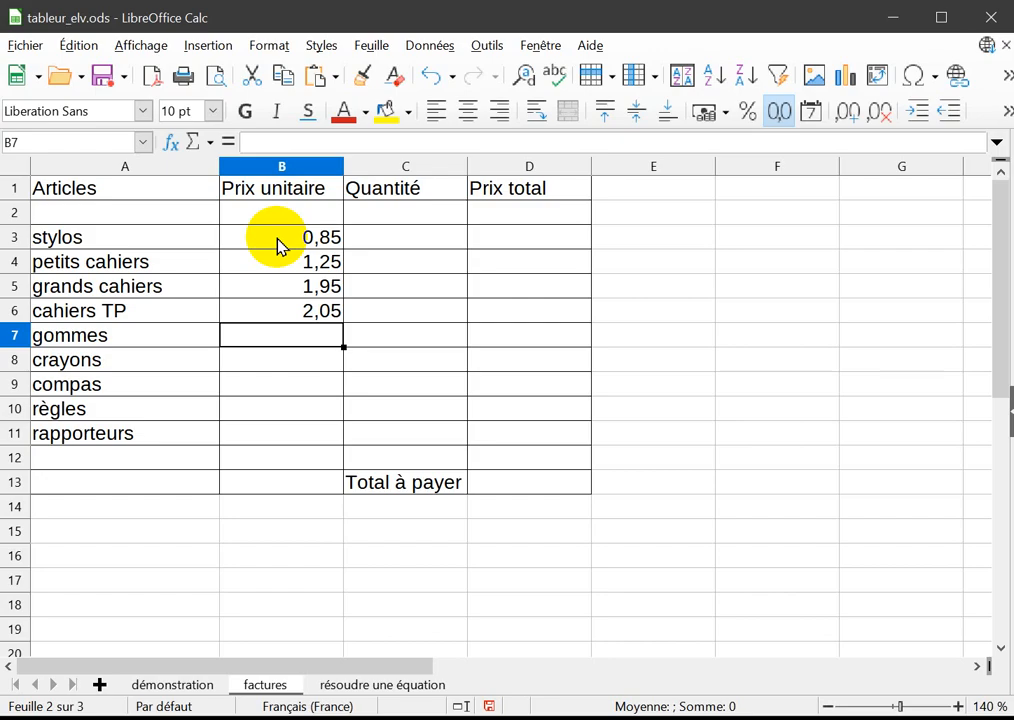
Enter the unit prices in B7:B11: gommes 0,50, crayons 0,25, compas 1,05, règles 0,55 and rapporteurs 1,15.
type("0,50")
key("Return")
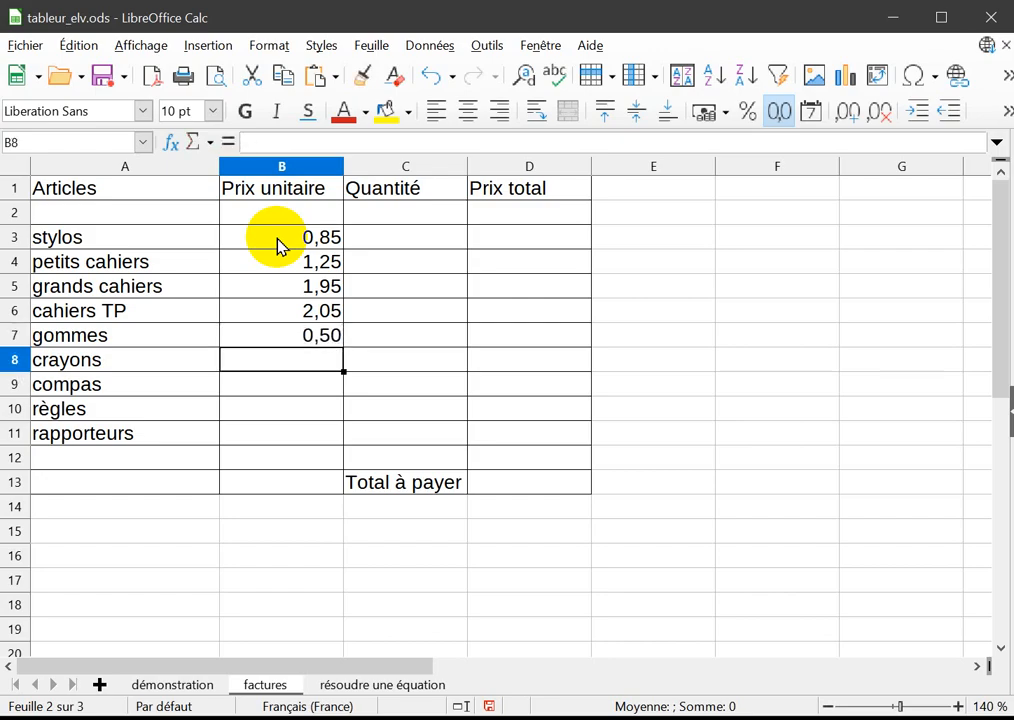
type("0,25")
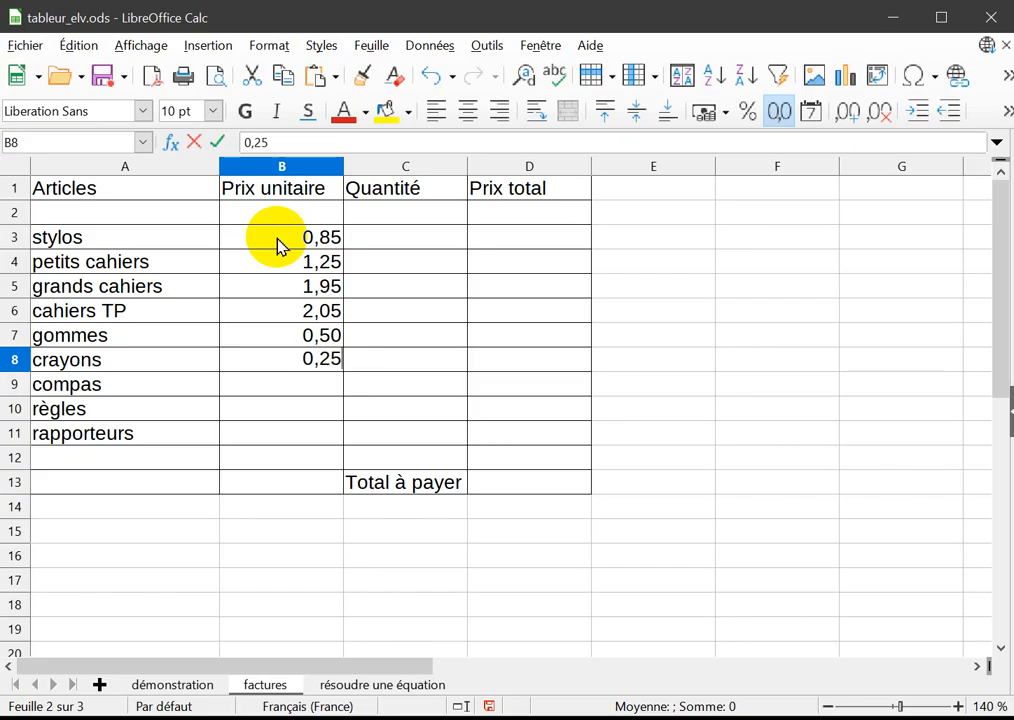
key("Return")
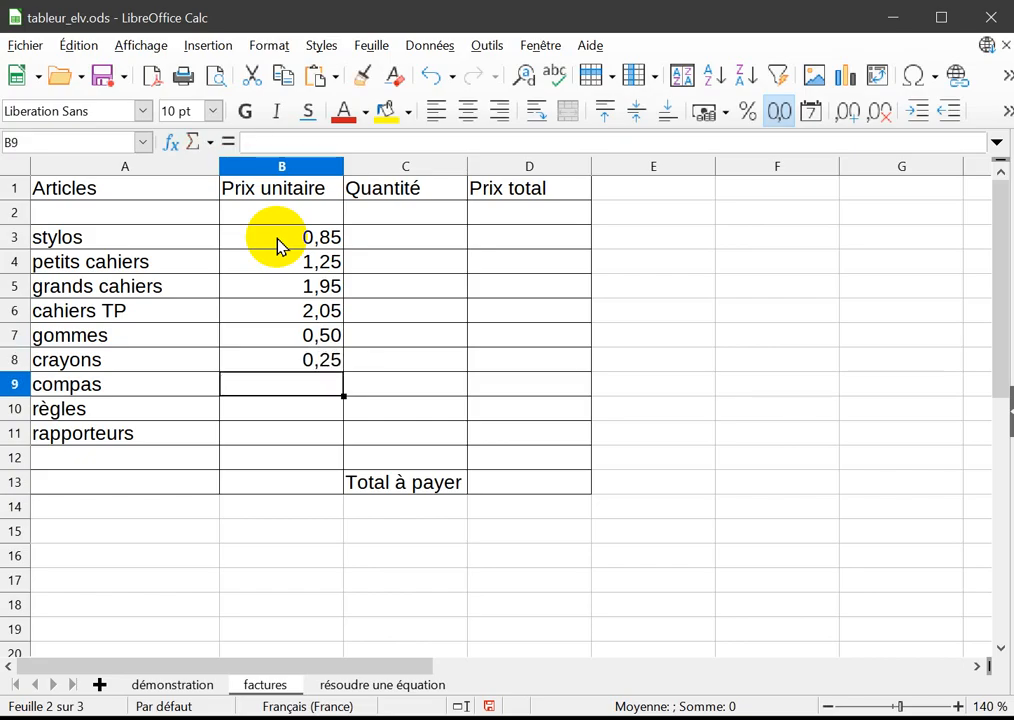
type("1,05")
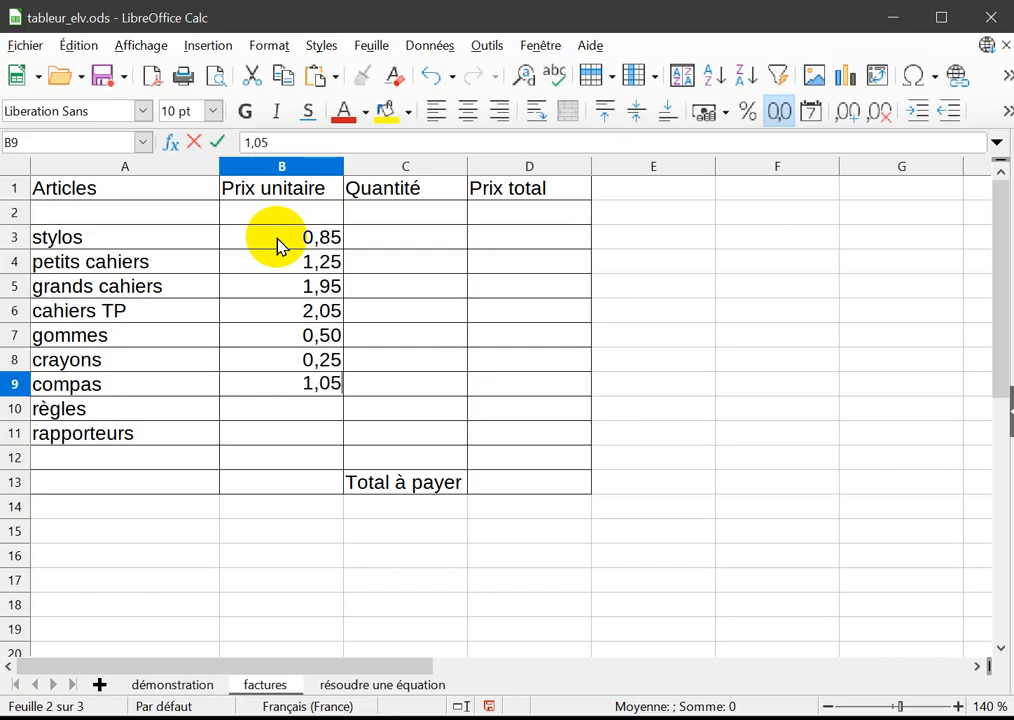
key("Return")
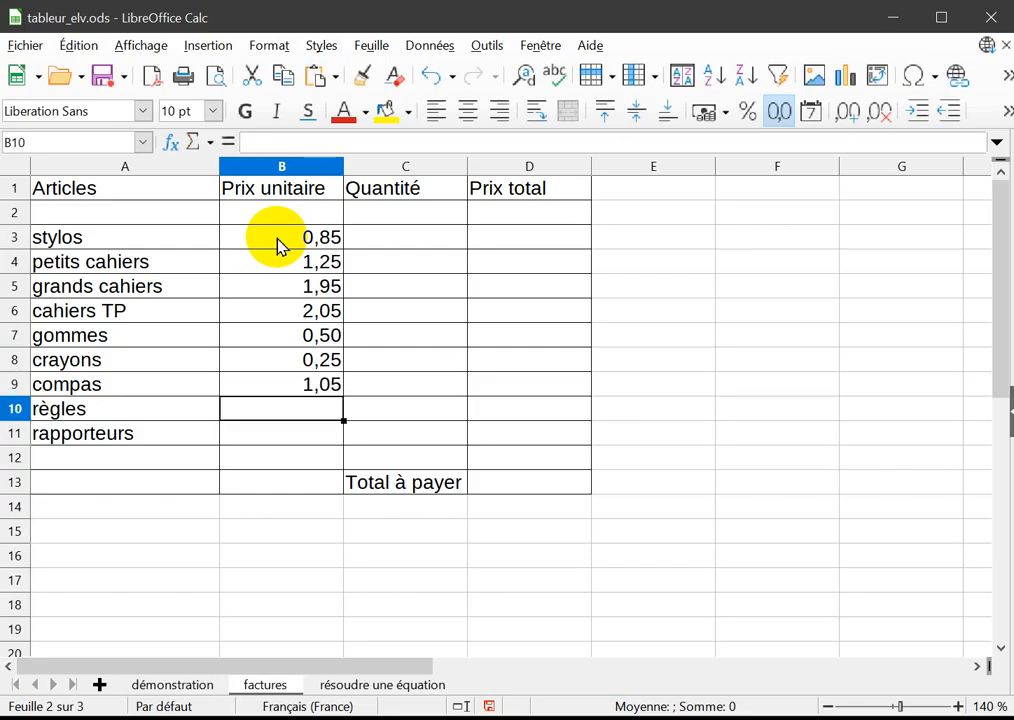
type("0,55")
key("Return")
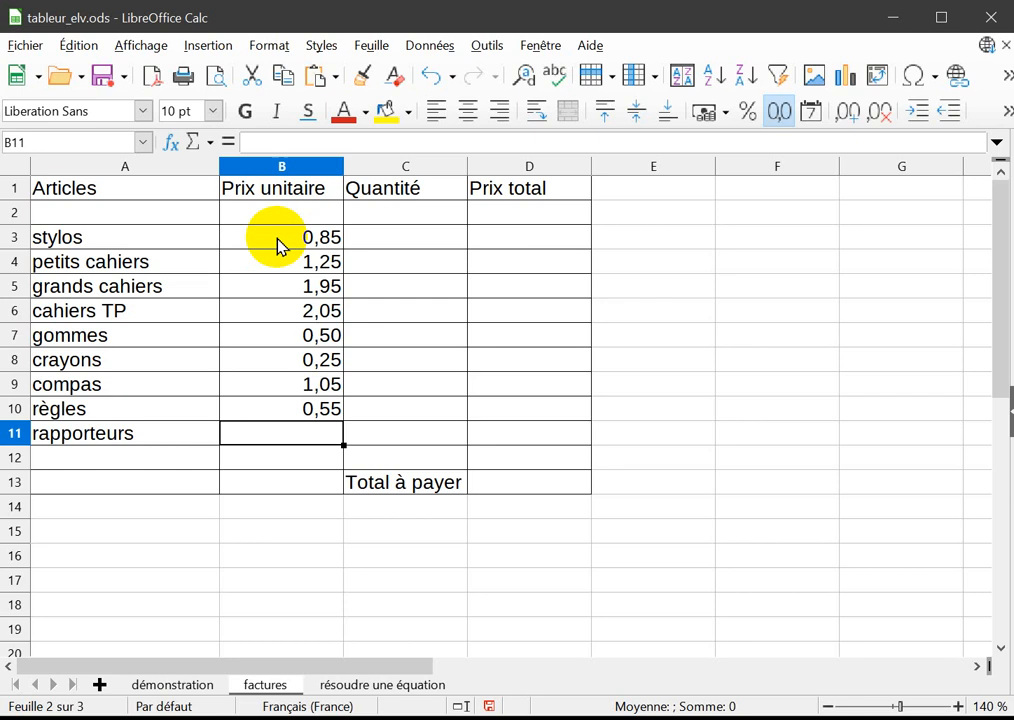
type("1,15")
key("Return")
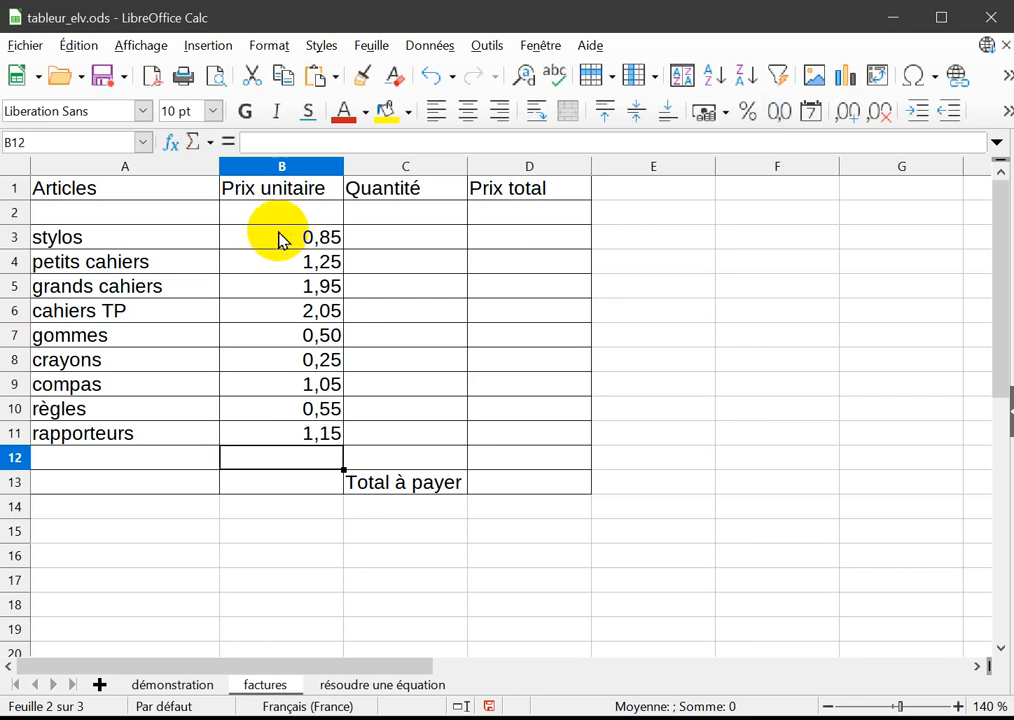
left_click_drag(281, 244, 293, 430)
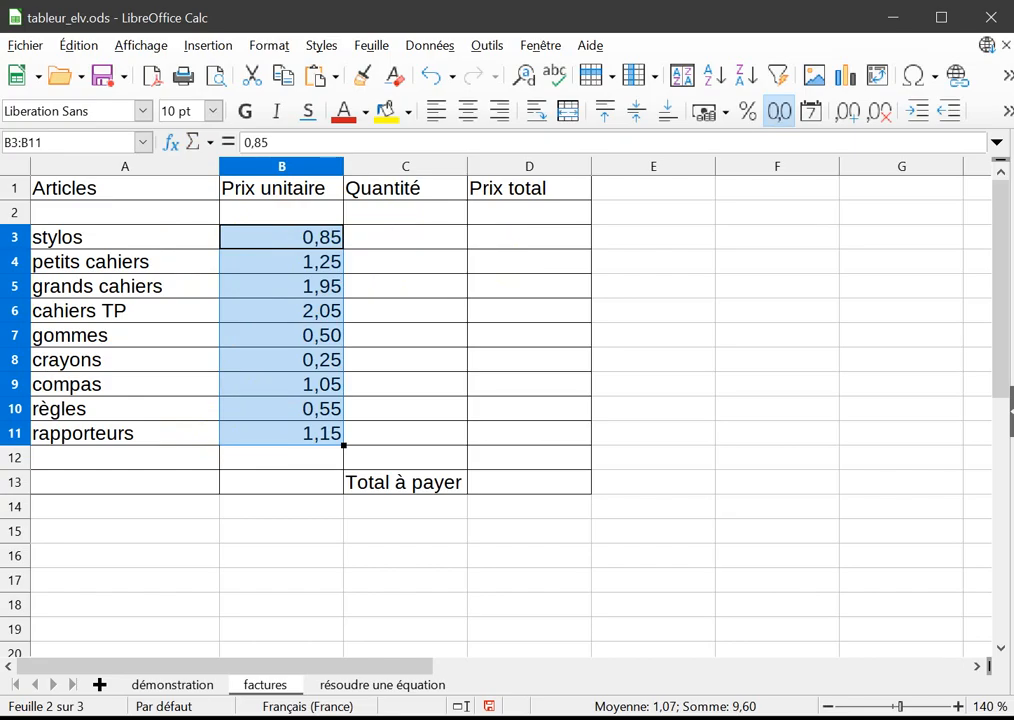
Enter the quantities in C3:C7: stylos 25, petits cahiers 15, grands cahiers 20, cahiers TP 10 and gommes 18.
left_click(430, 247)
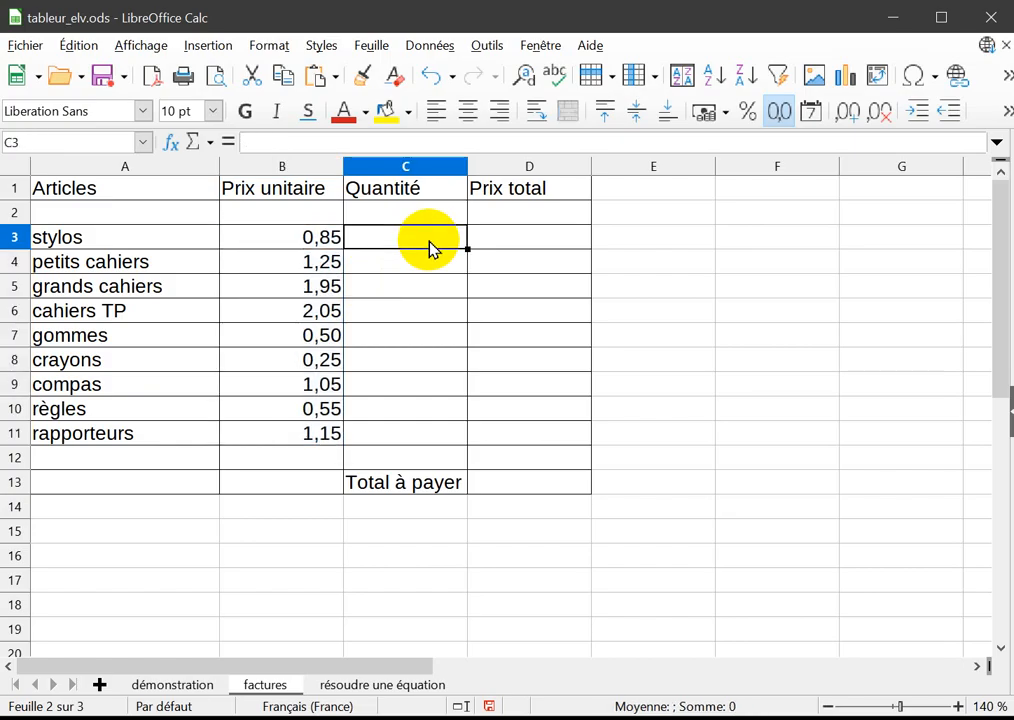
type("25")
key("Return")
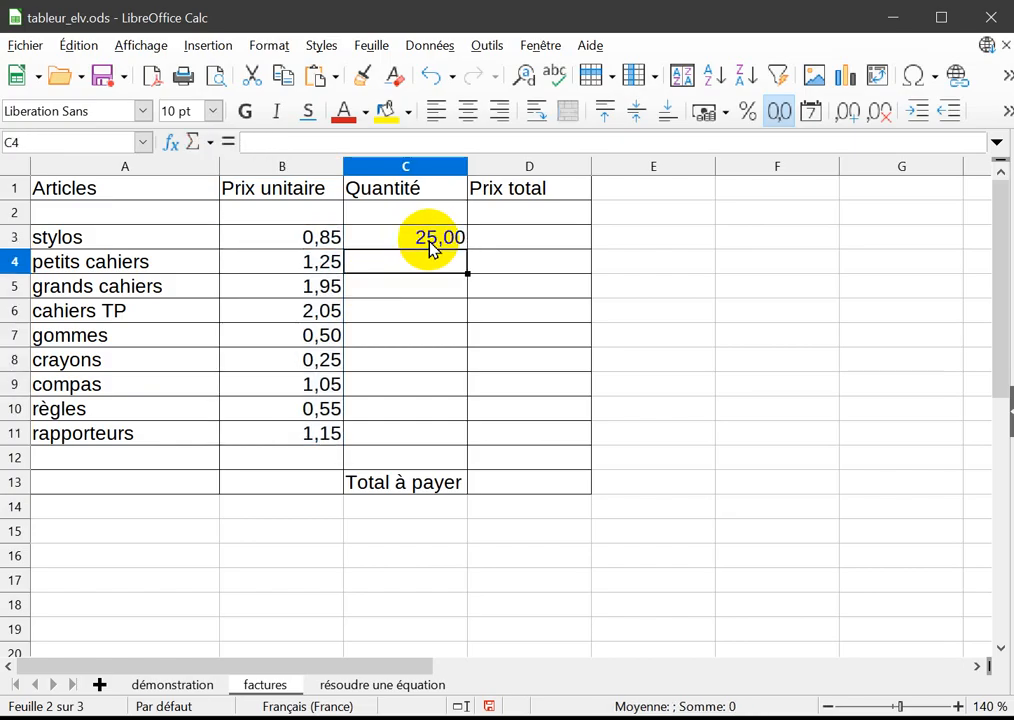
type("15")
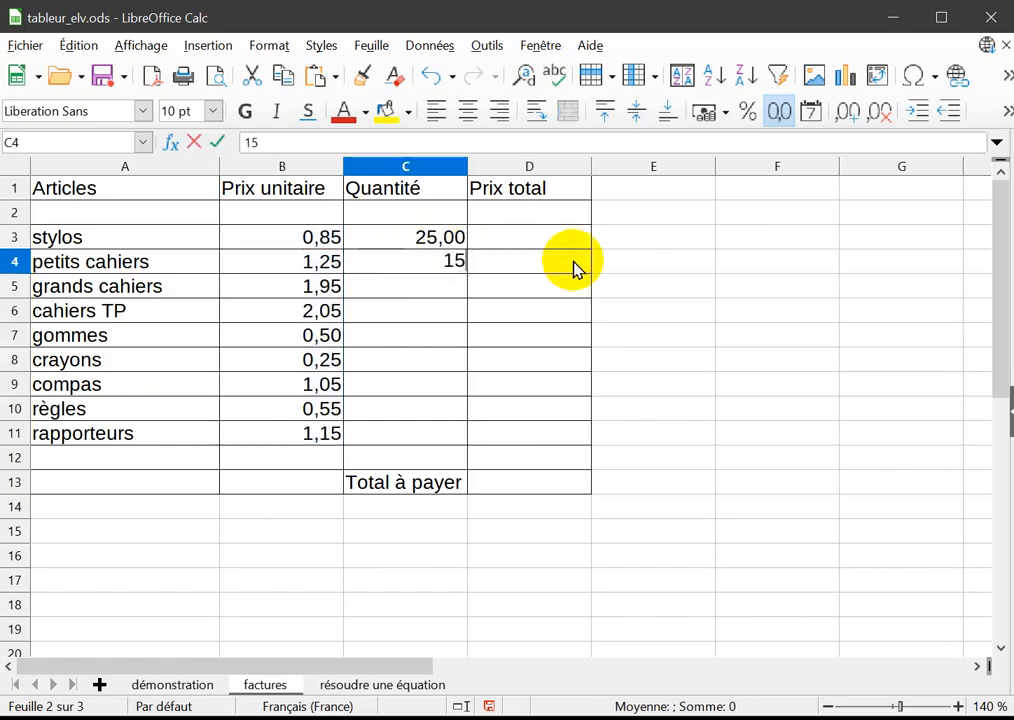
key("Return")
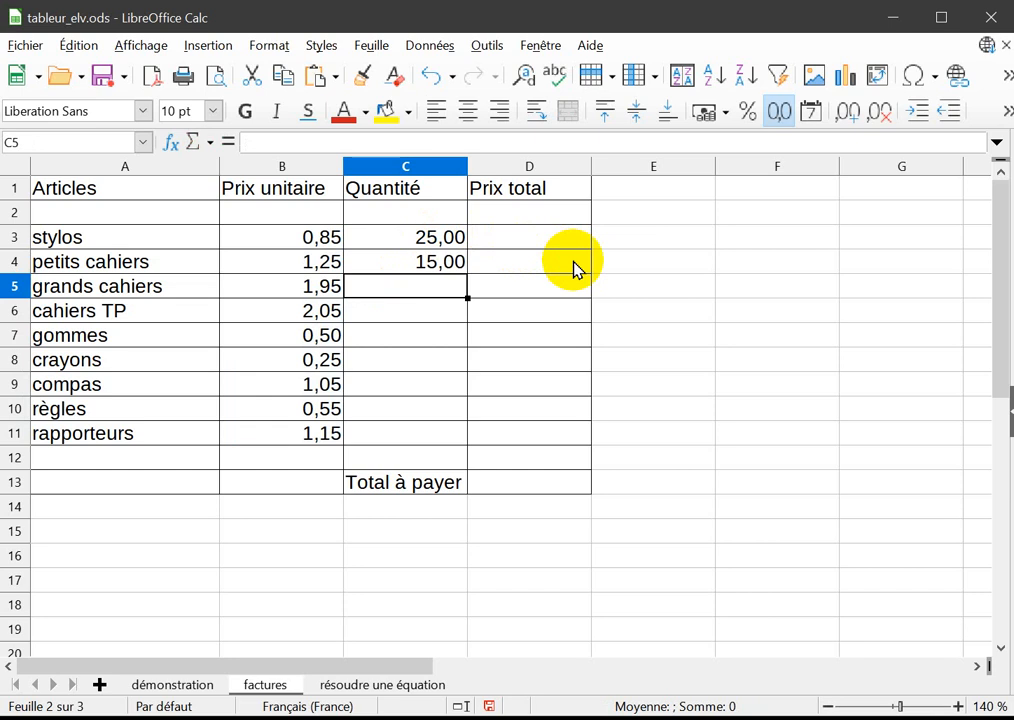
type("20")
key("Return")
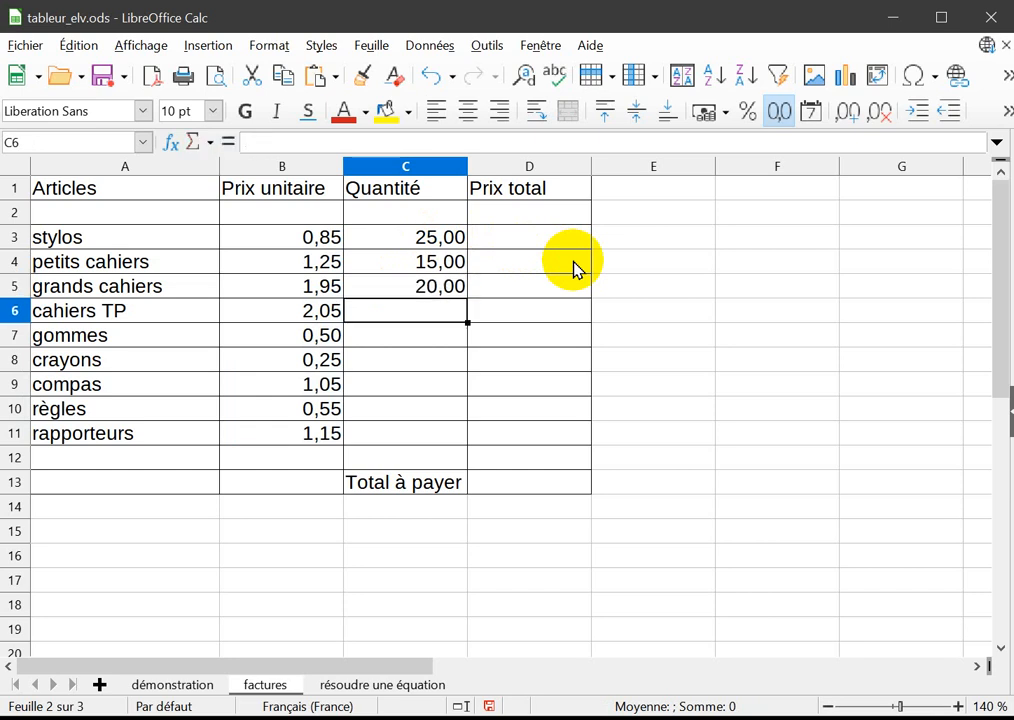
type("10")
key("Return")
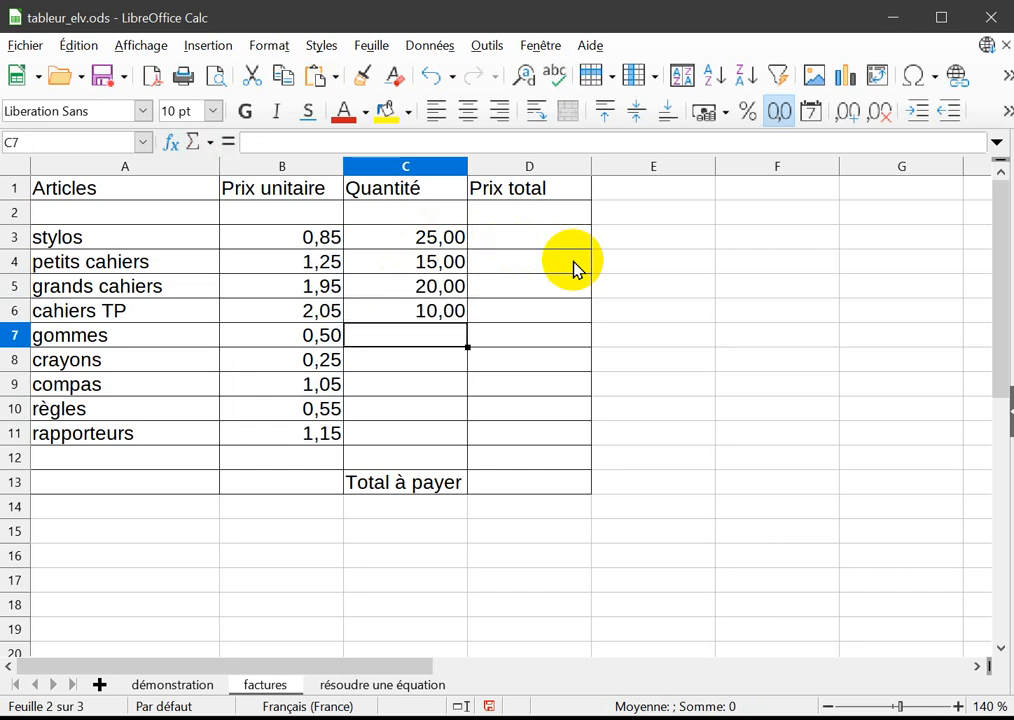
type("18")
key("Return")
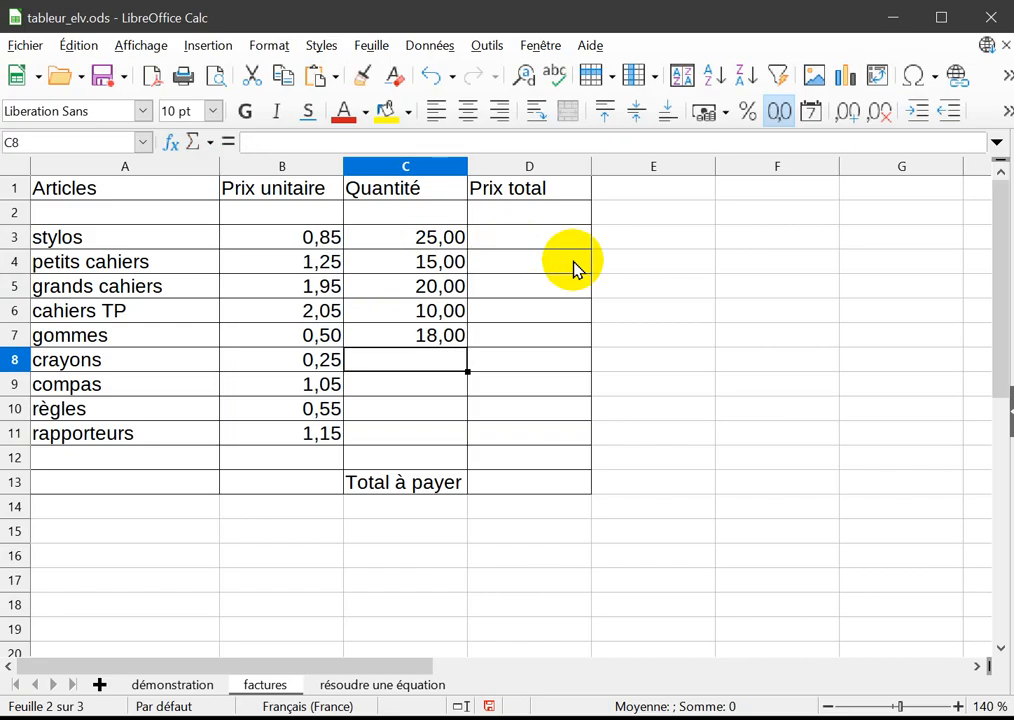
Enter the quantities in C8:C11: crayons 30, compas 20, règles 30 and rapporteurs 15.
type("3")
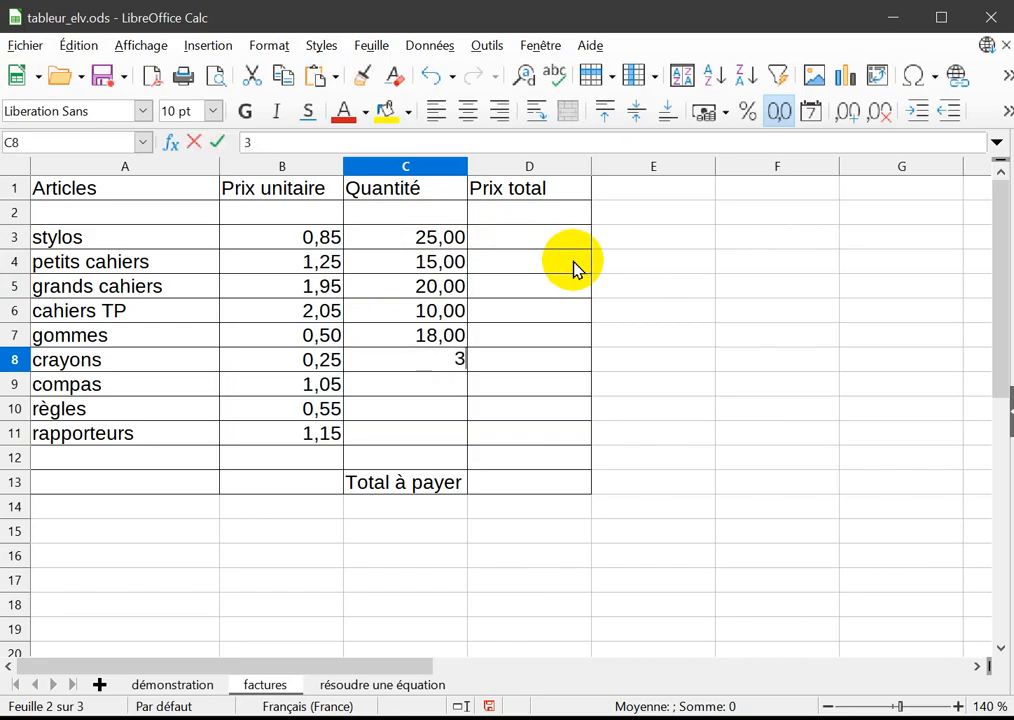
type("0")
key("Return")
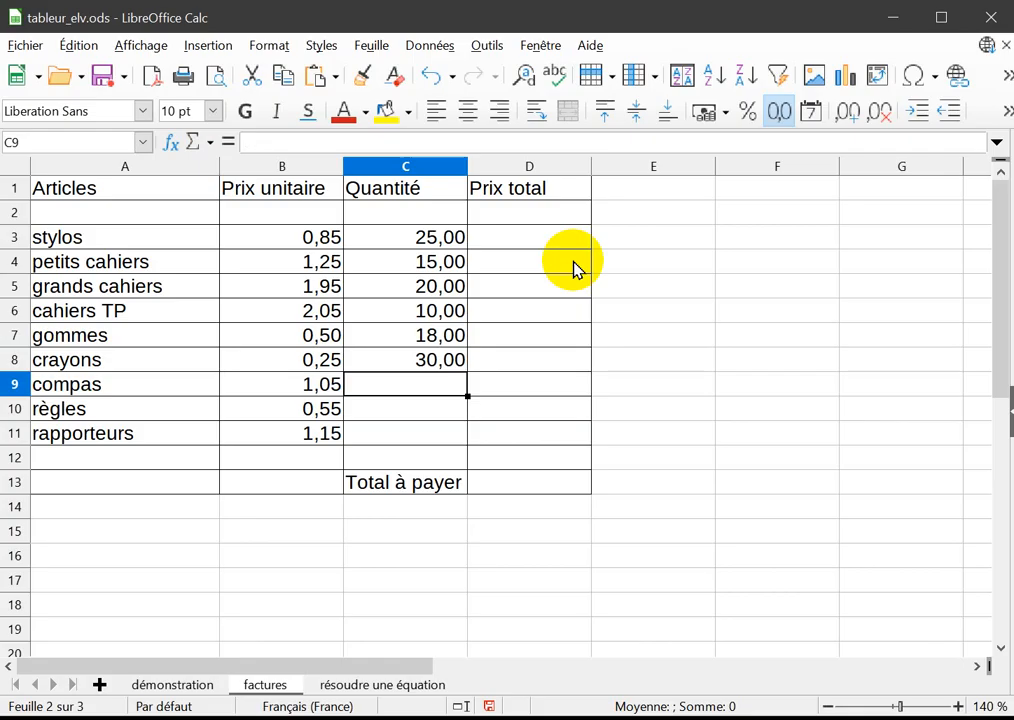
type("20")
key("Return")
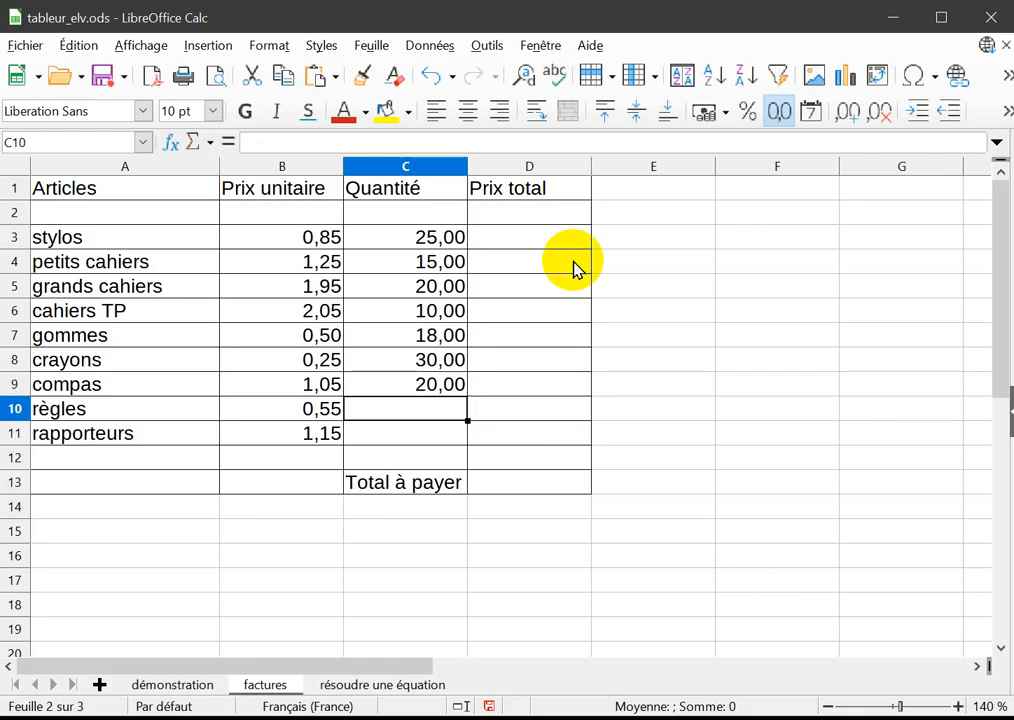
type("30")
key("Return")
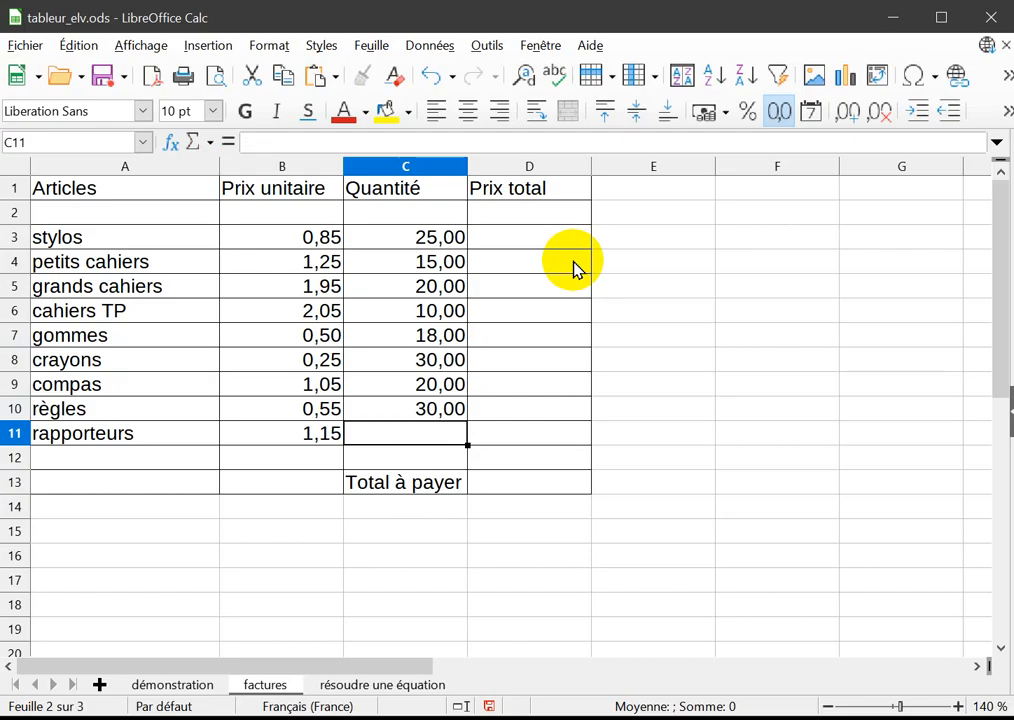
type("15")
key("Return")
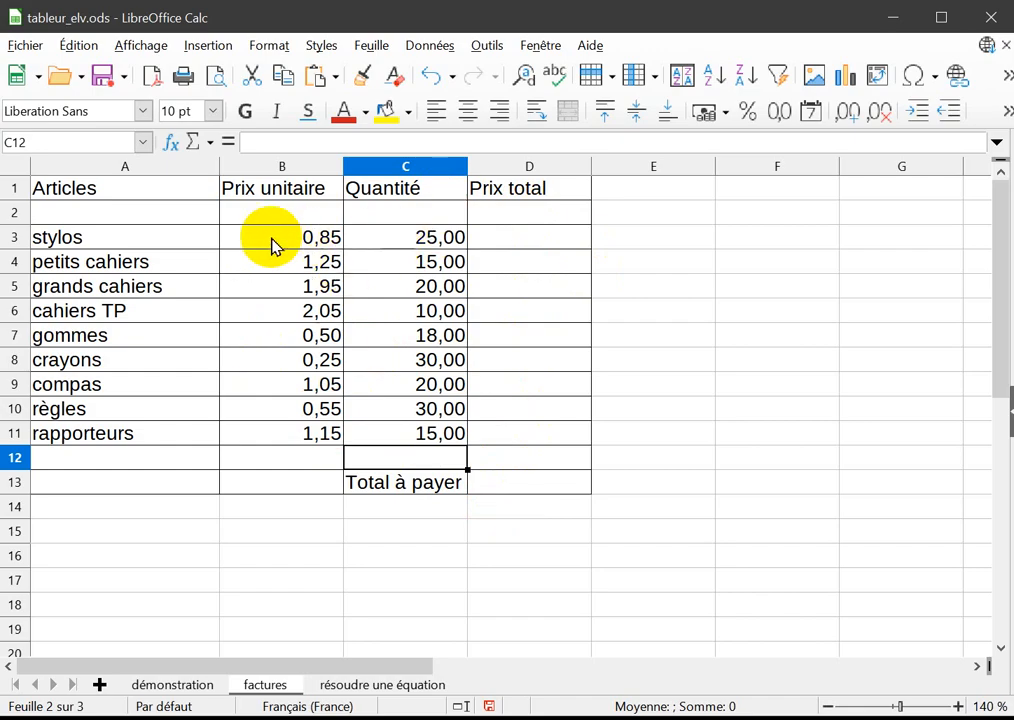
left_click_drag(272, 244, 270, 288)
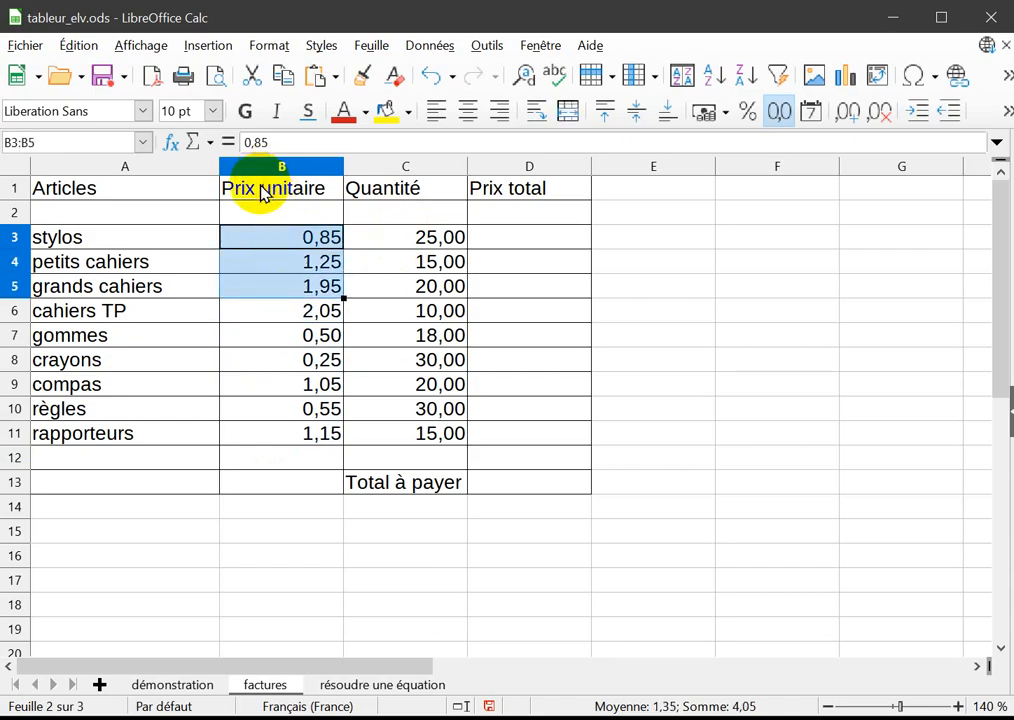
left_click(265, 192)
left_click_drag(268, 244, 270, 432)
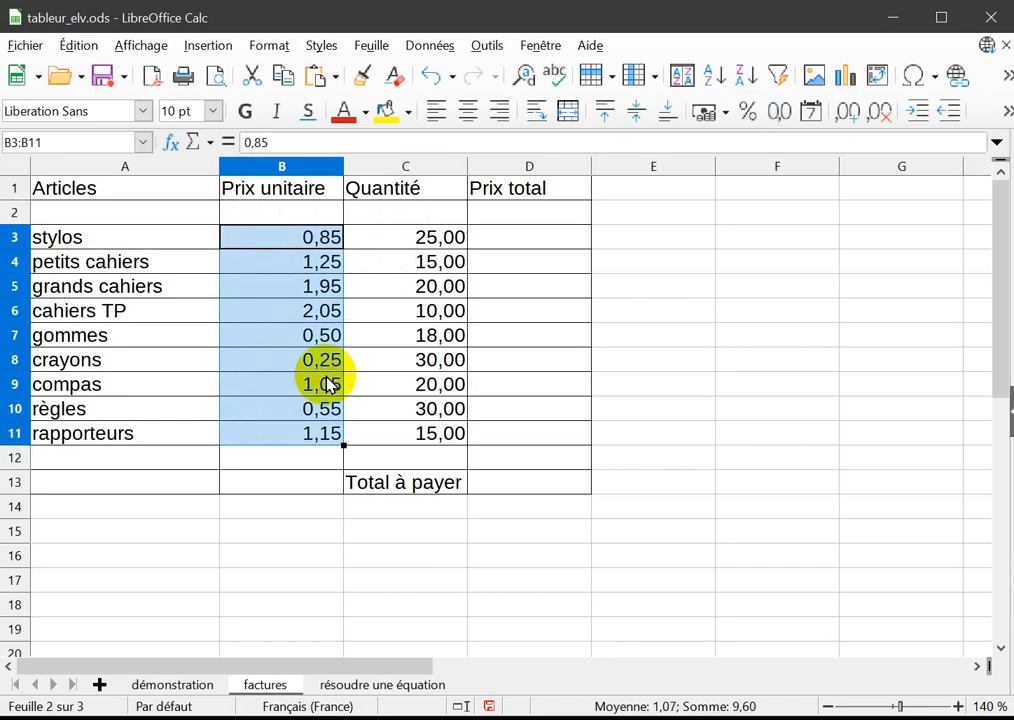
left_click(405, 244)
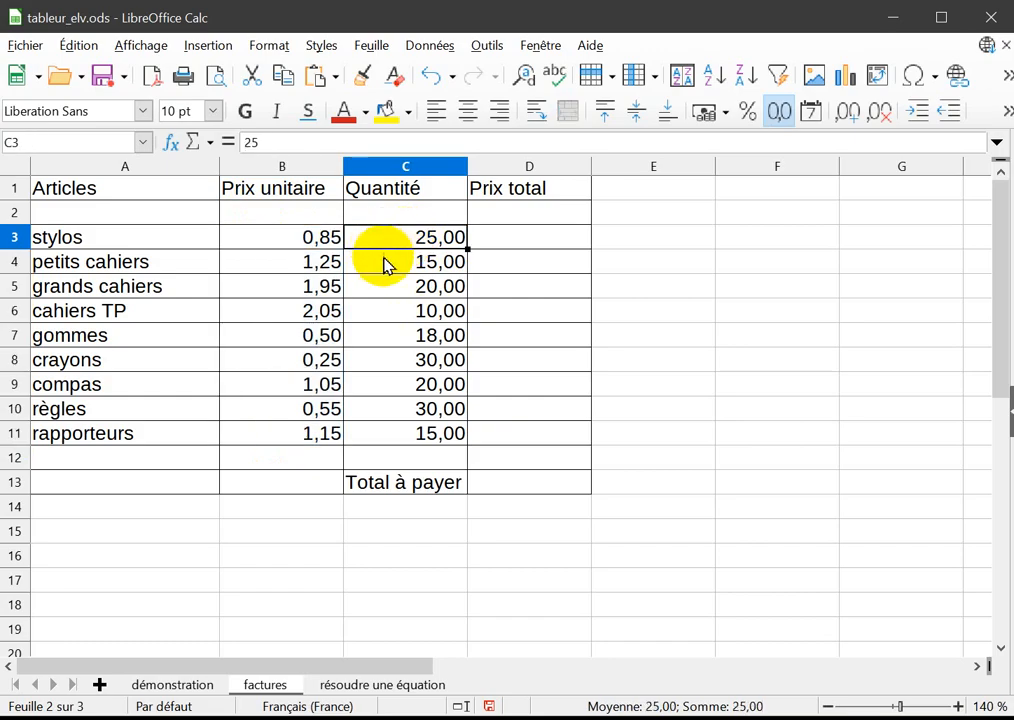
left_click(383, 260)
mouse_move(382, 240)
left_mouse_down()
mouse_move(392, 428)
mouse_move(397, 245)
left_mouse_up()
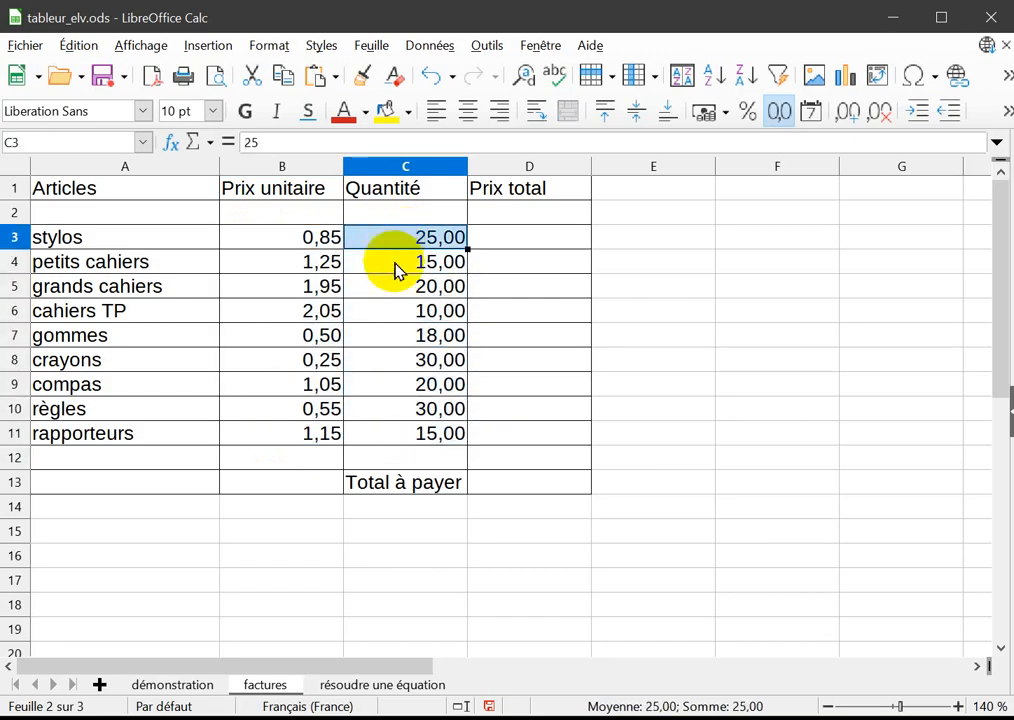
left_click(396, 268)
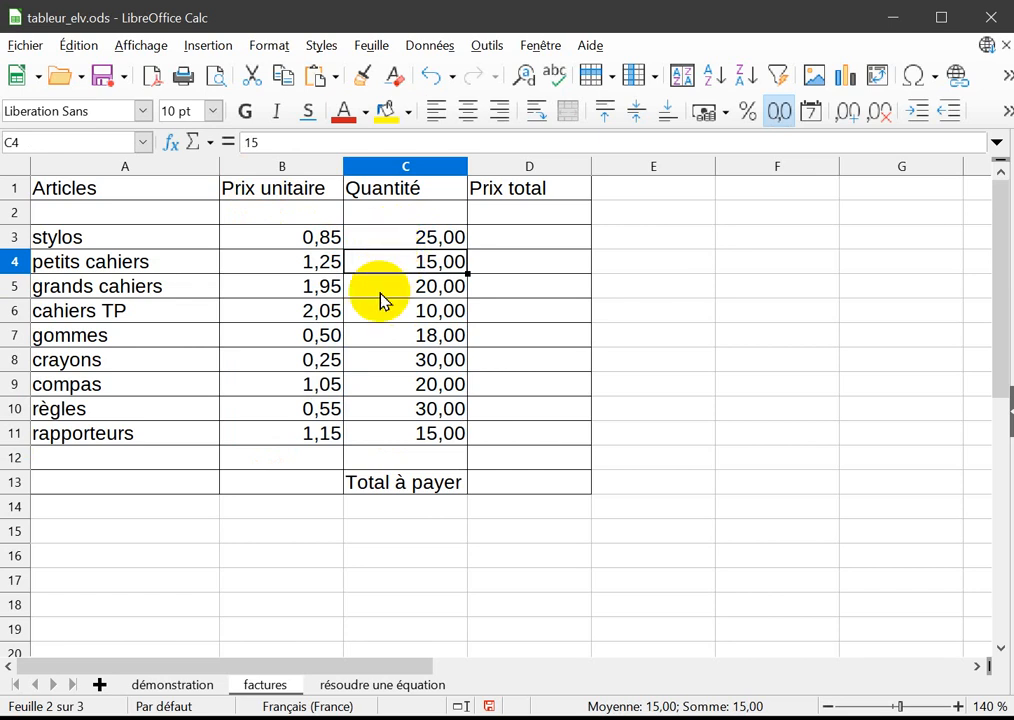
left_click(253, 237)
left_click_drag(253, 237, 258, 432)
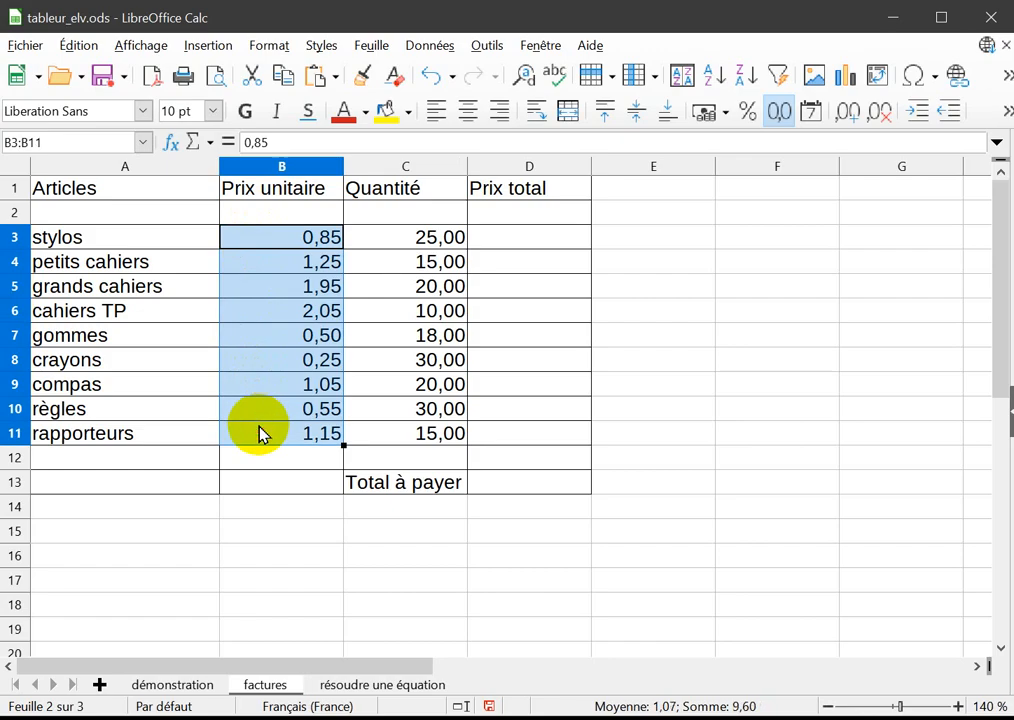
left_click(270, 345)
Open the cell formatting for the unit prices B3:B11 and choose the Monnaie category.
left_click_drag(280, 241, 271, 429)
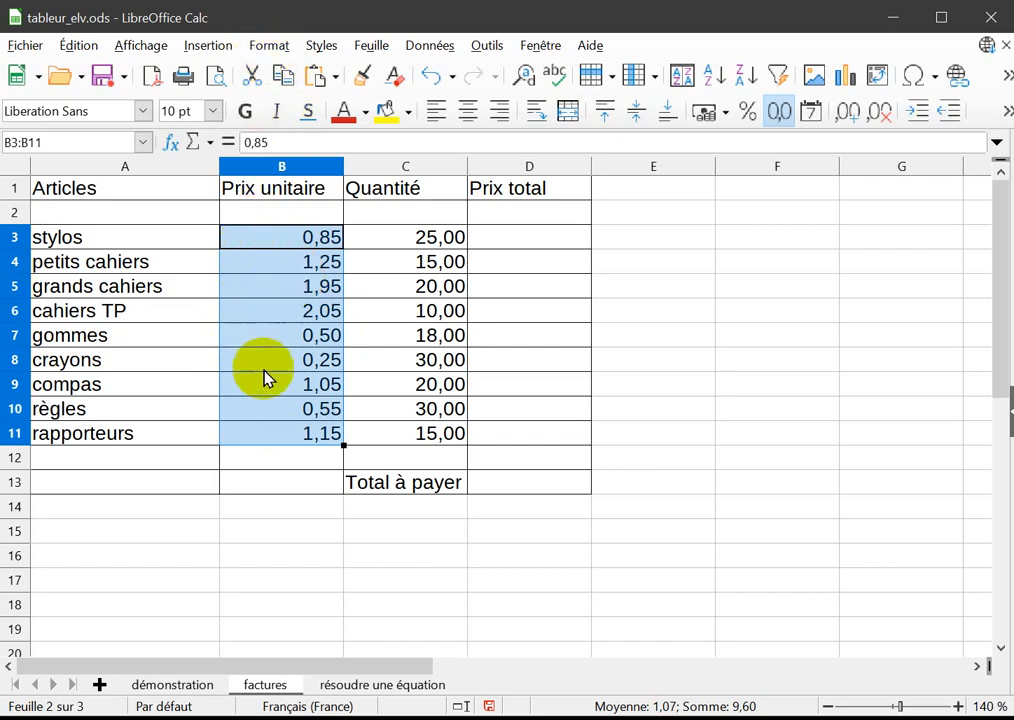
left_click(267, 50)
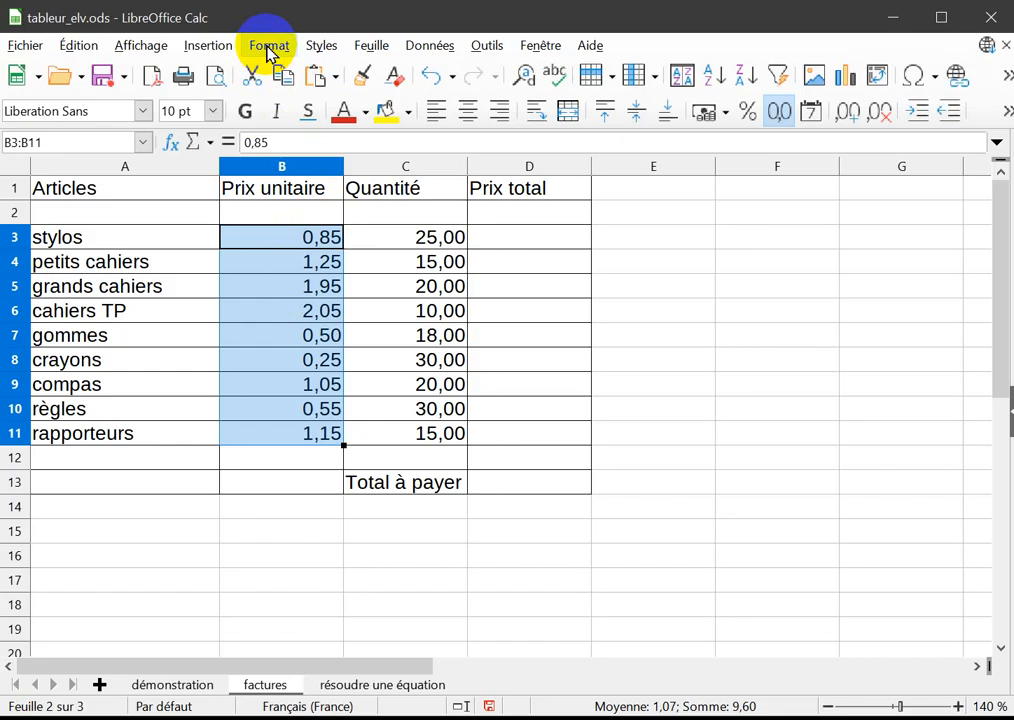
left_click(268, 48)
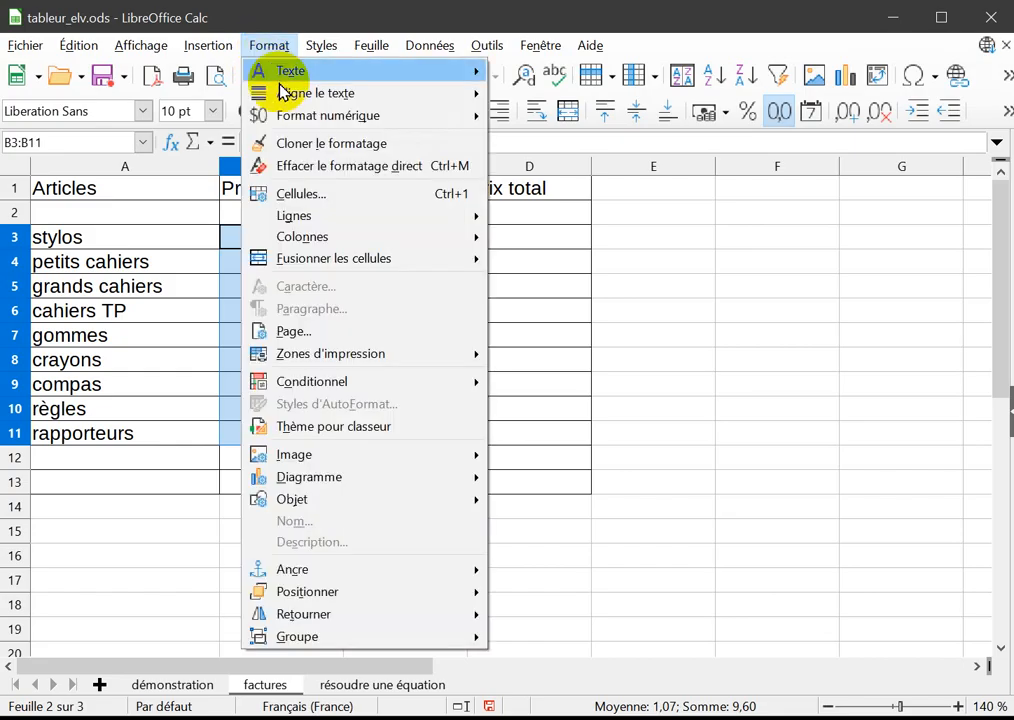
left_click(316, 205)
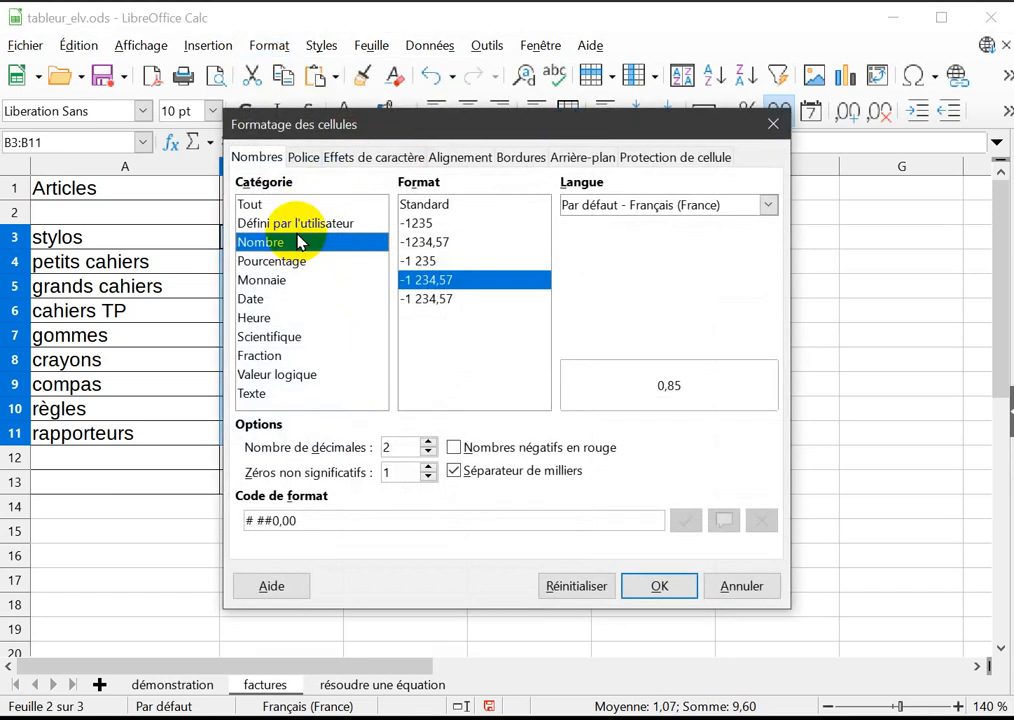
left_click_drag(441, 126, 660, 155)
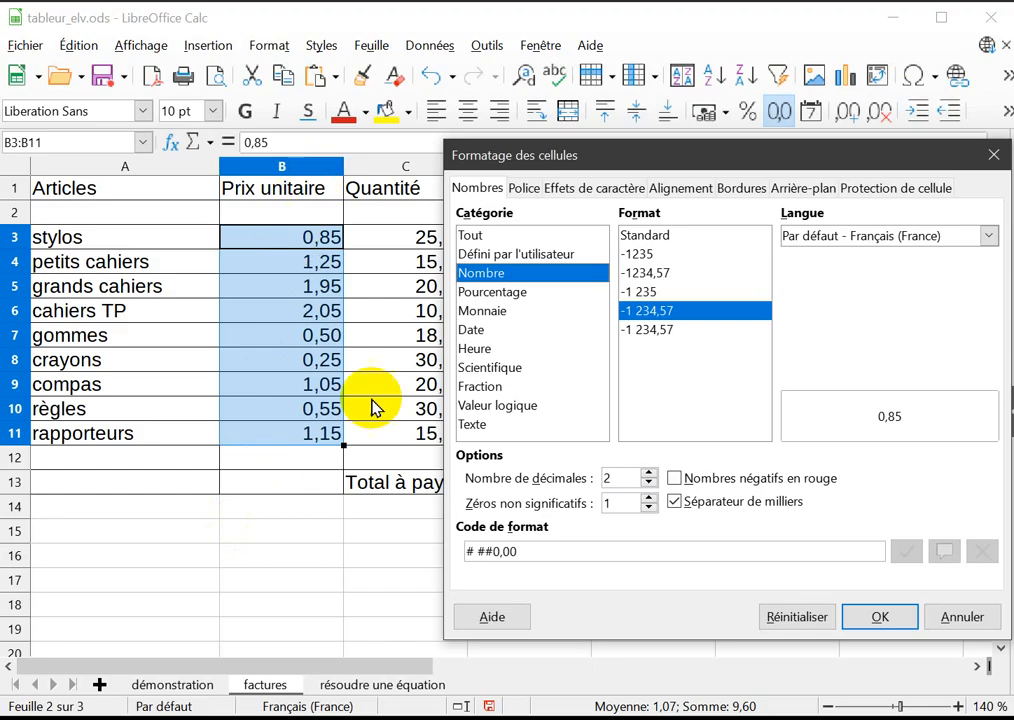
left_click(483, 311)
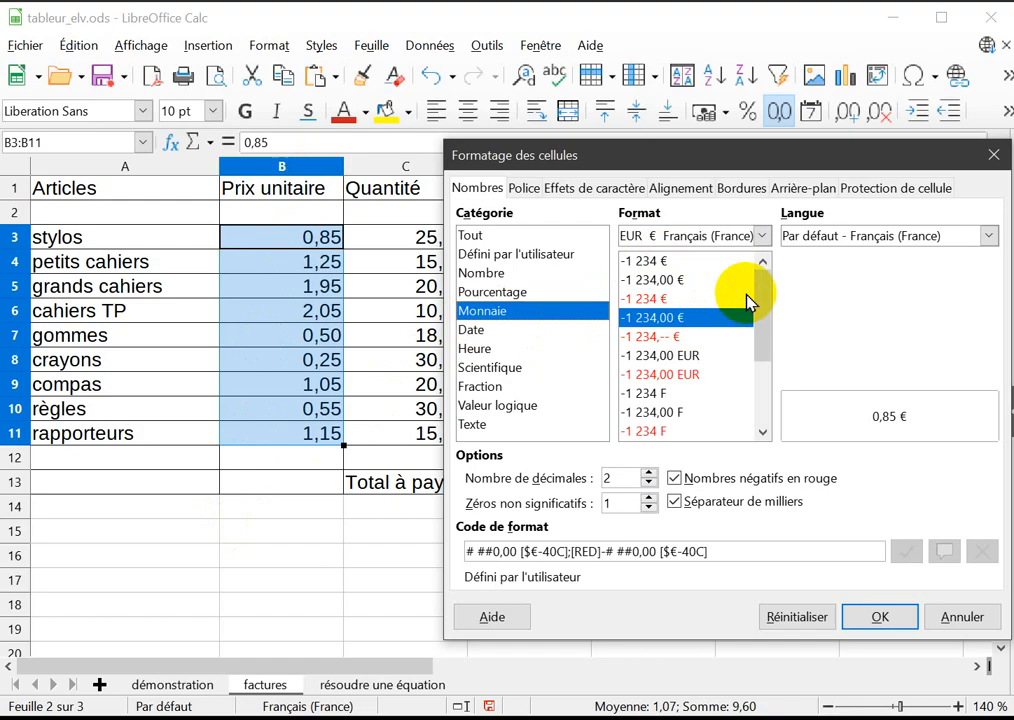
Browse the list of available currencies for the unit prices and close it without choosing another one.
left_click(762, 237)
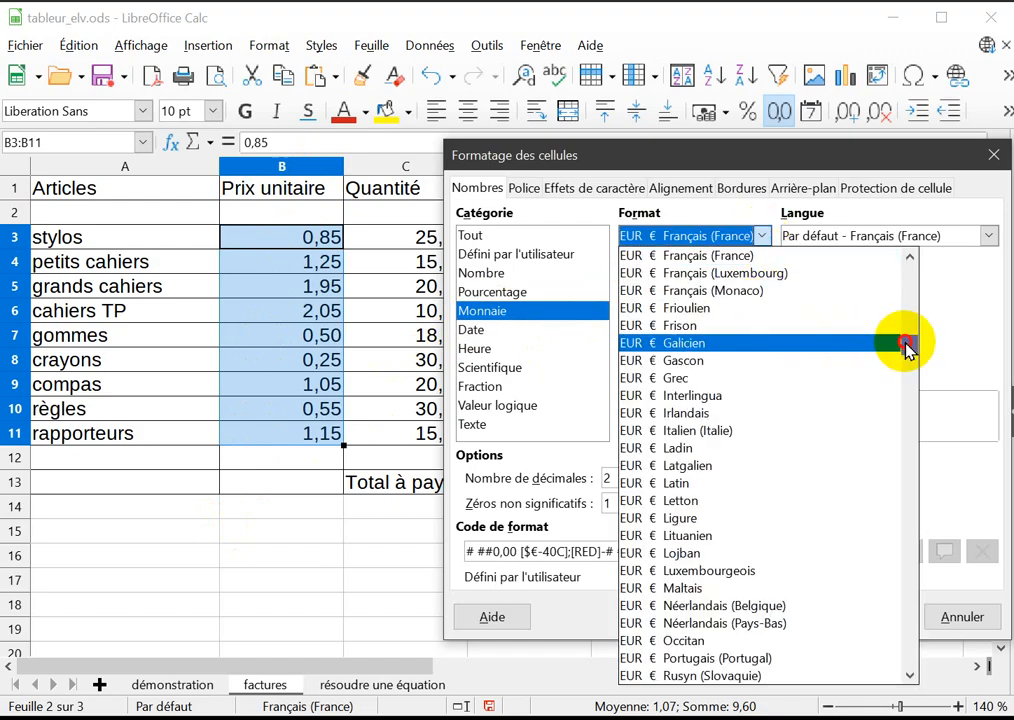
left_click_drag(907, 345, 902, 410)
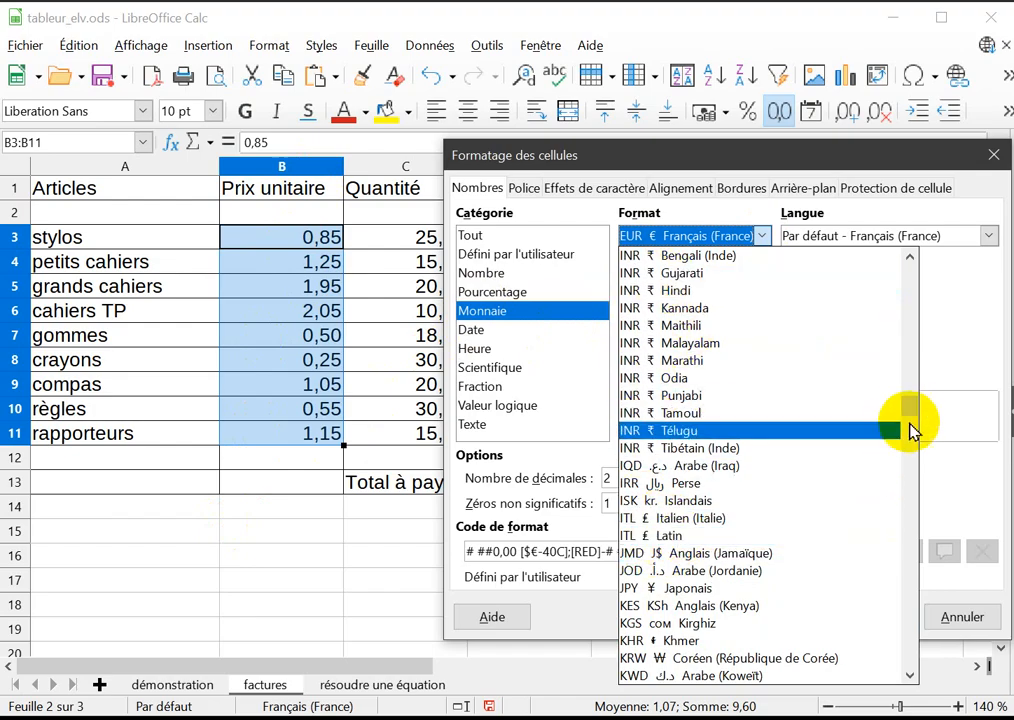
left_click_drag(910, 410, 910, 434)
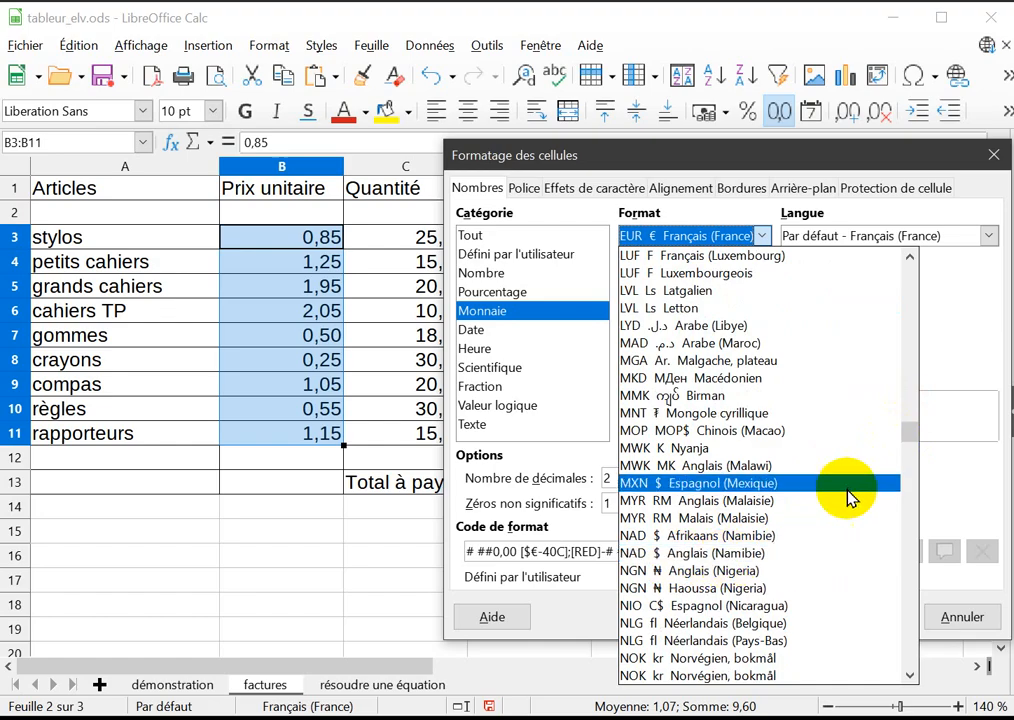
left_click_drag(908, 432, 935, 256)
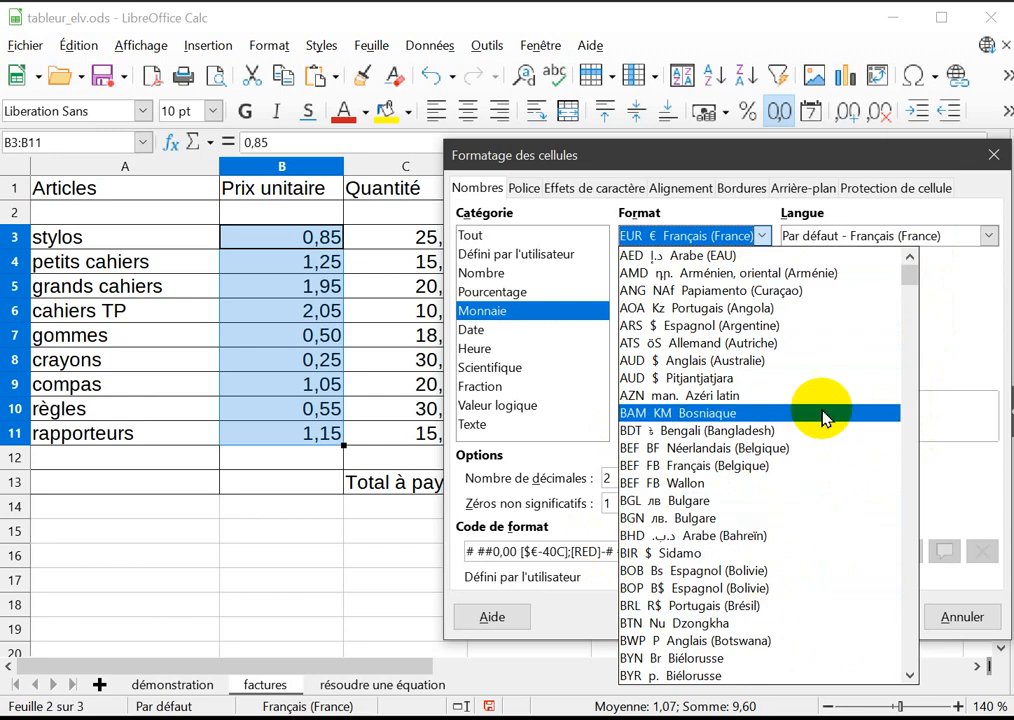
key("Escape")
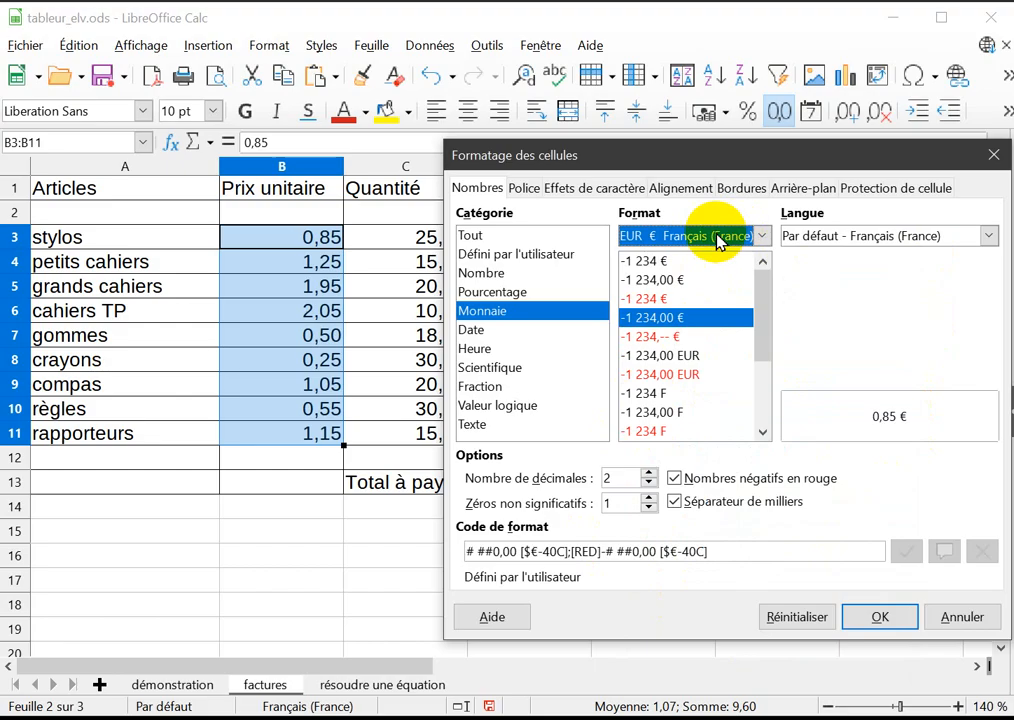
Apply the euro format -1 234,00 € with two decimals to the unit prices in B3:B11.
left_click(763, 340)
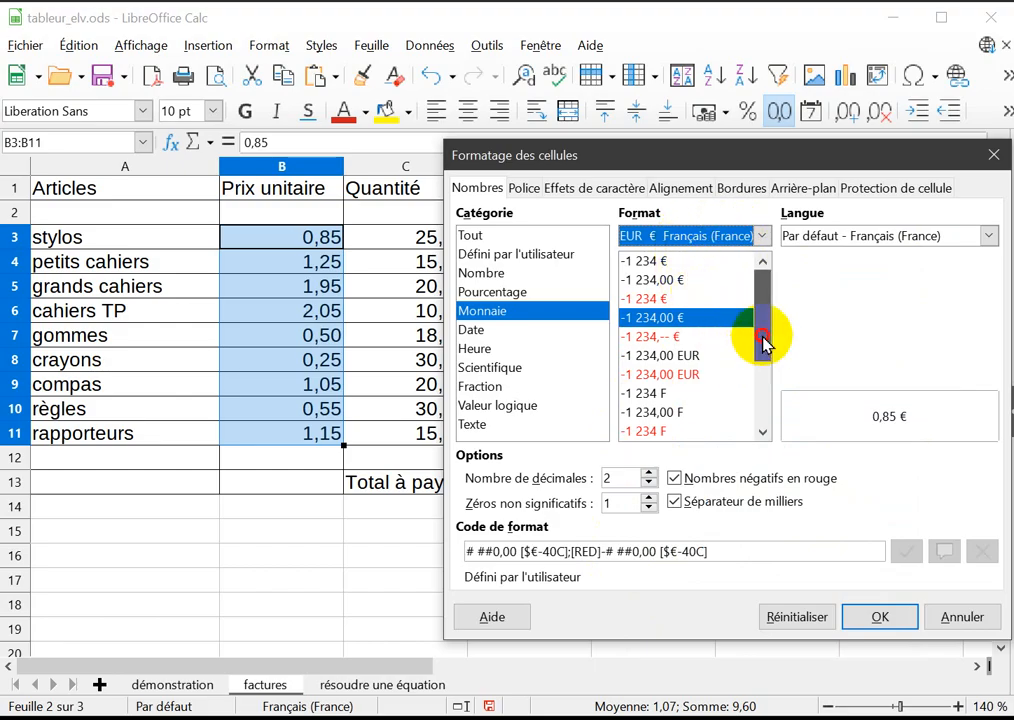
left_click(669, 327)
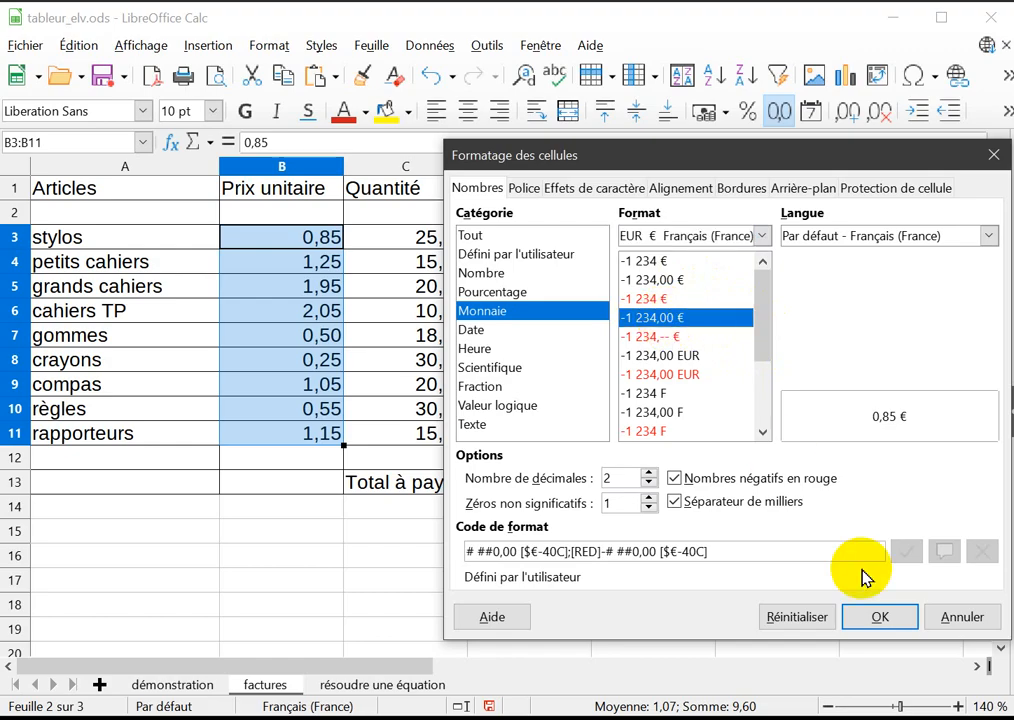
left_click(884, 619)
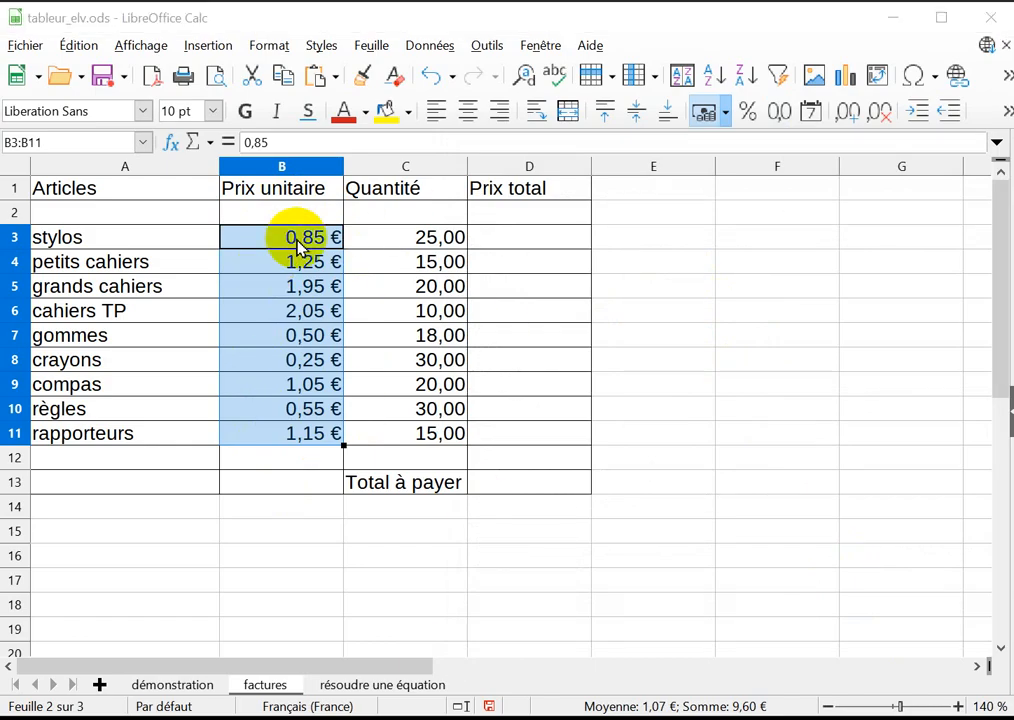
Open the cell formatting for the quantities C3:C11 and move the dialog aside so the columns stay visible.
left_click(380, 240)
left_click(414, 267)
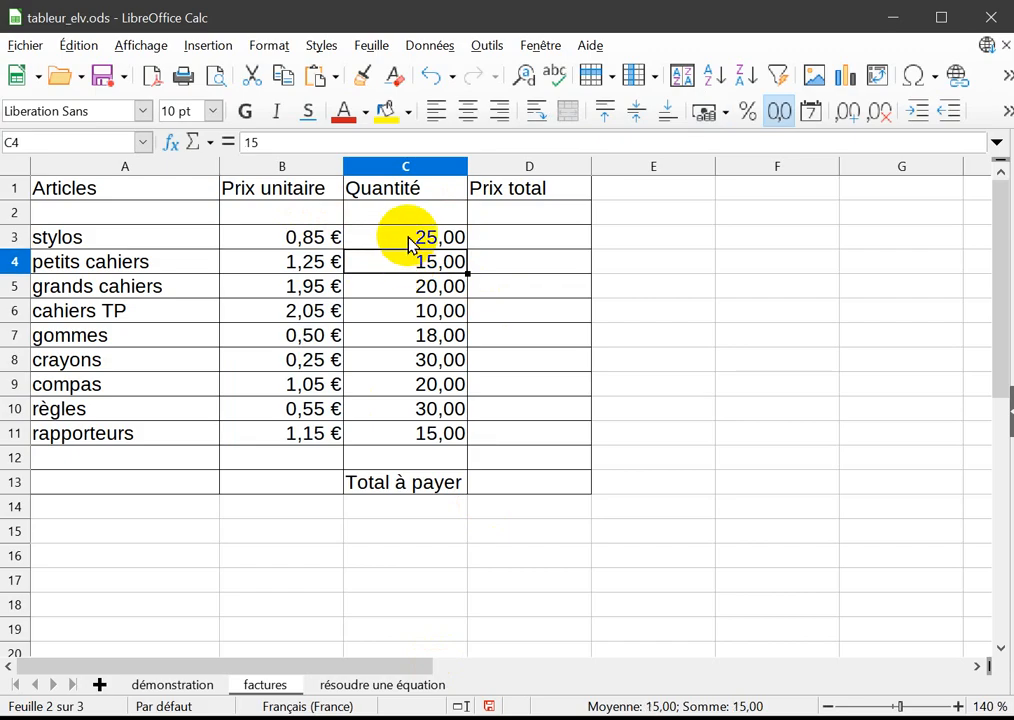
left_click_drag(410, 238, 412, 428)
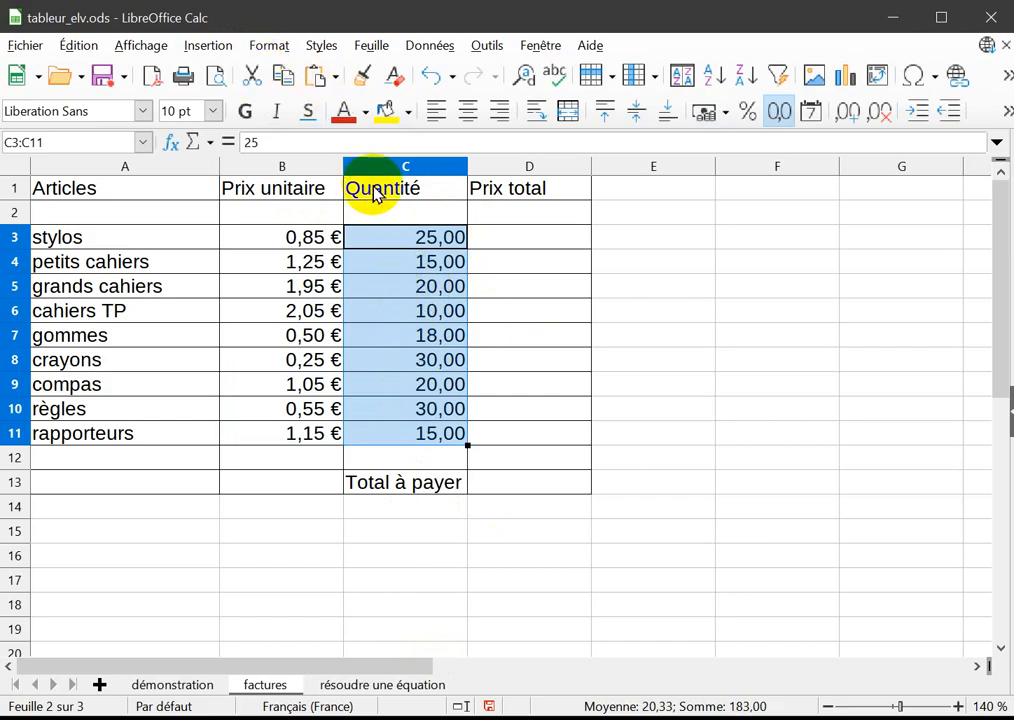
left_click(272, 48)
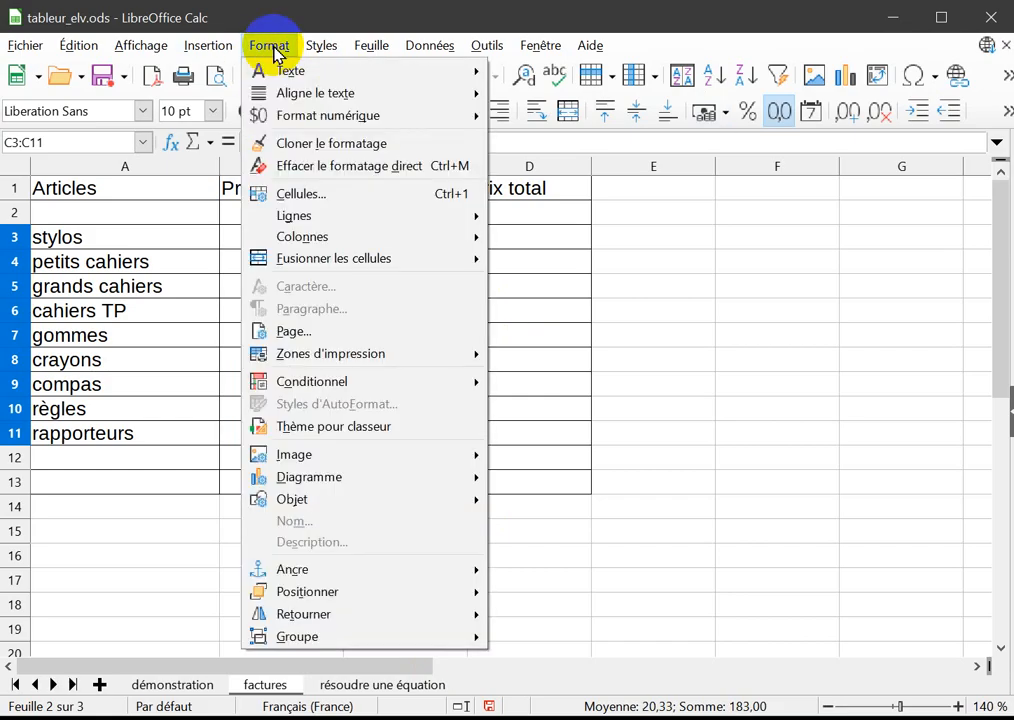
left_click(341, 199)
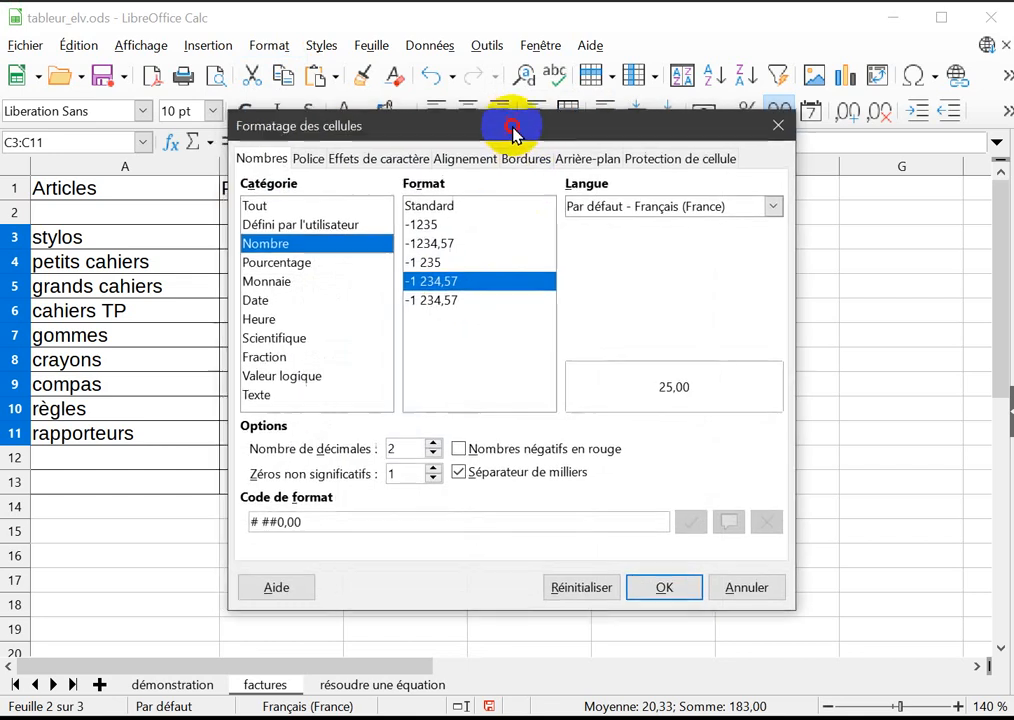
left_click_drag(512, 130, 734, 149)
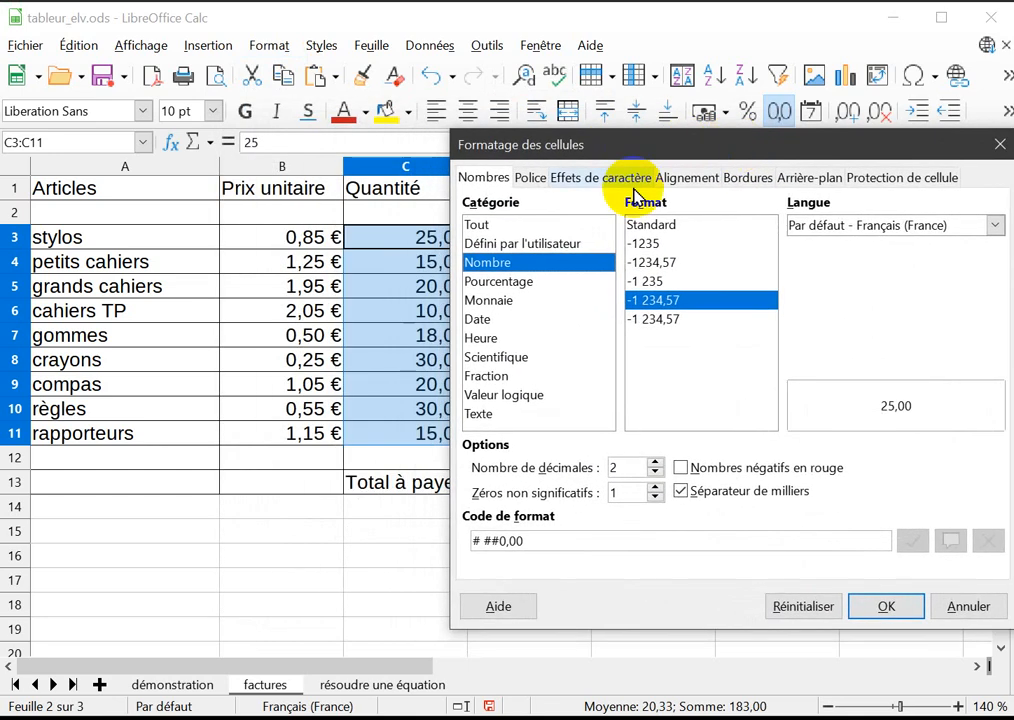
left_click(536, 184)
left_click(561, 184)
left_click(490, 184)
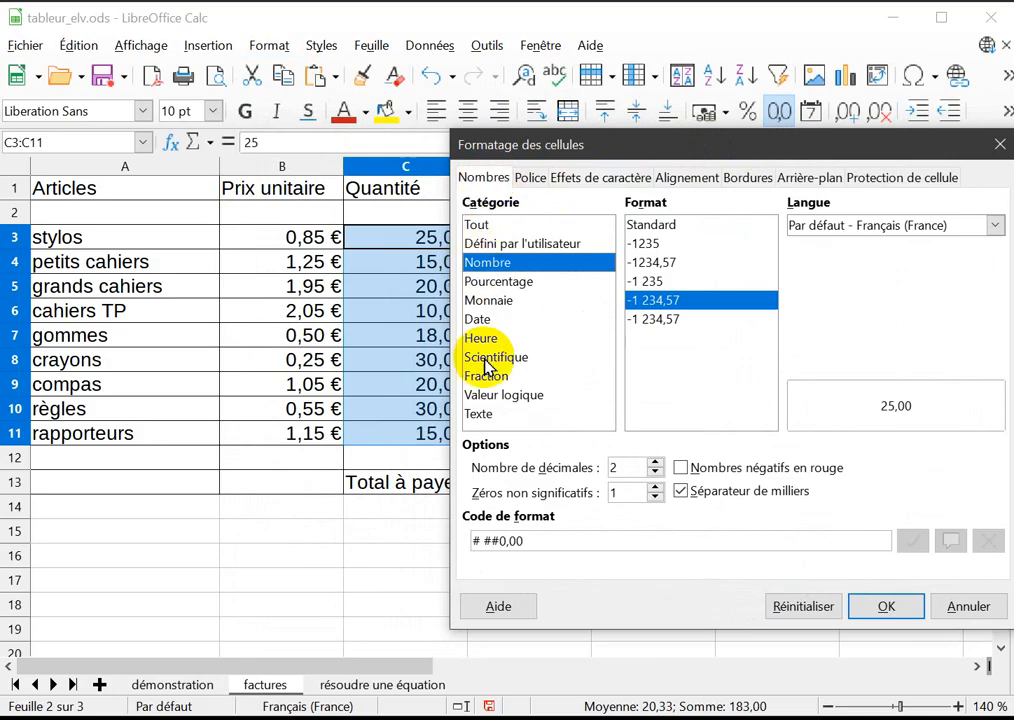
Choose the whole-number format -1 235 with thousands separator from the Tout category for the quantities.
left_click(499, 226)
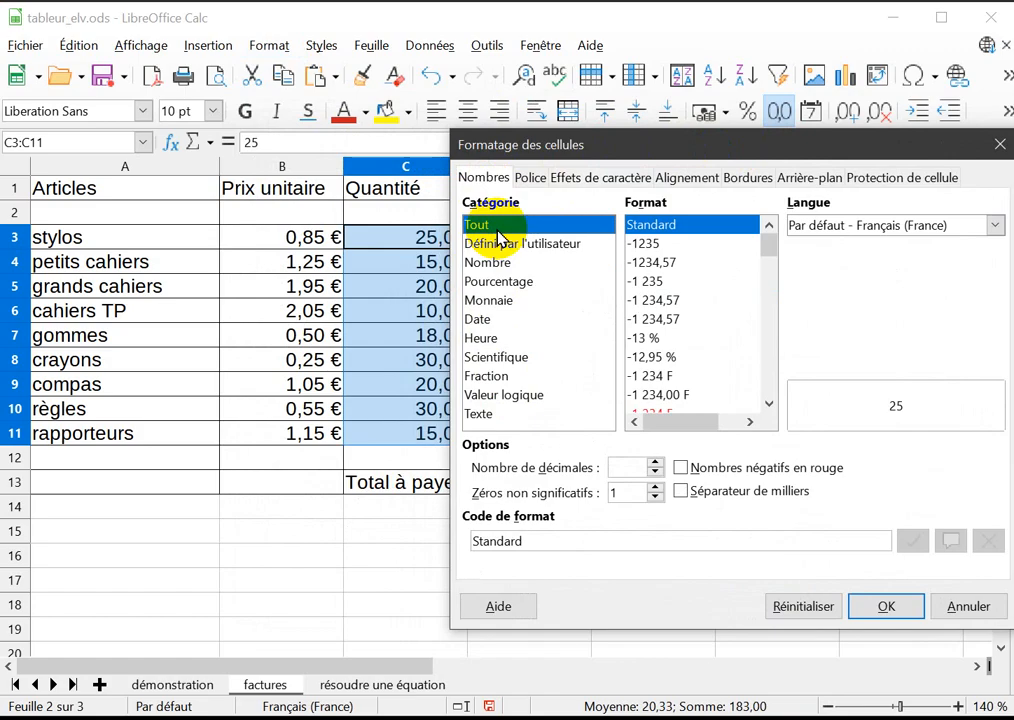
left_click(653, 246)
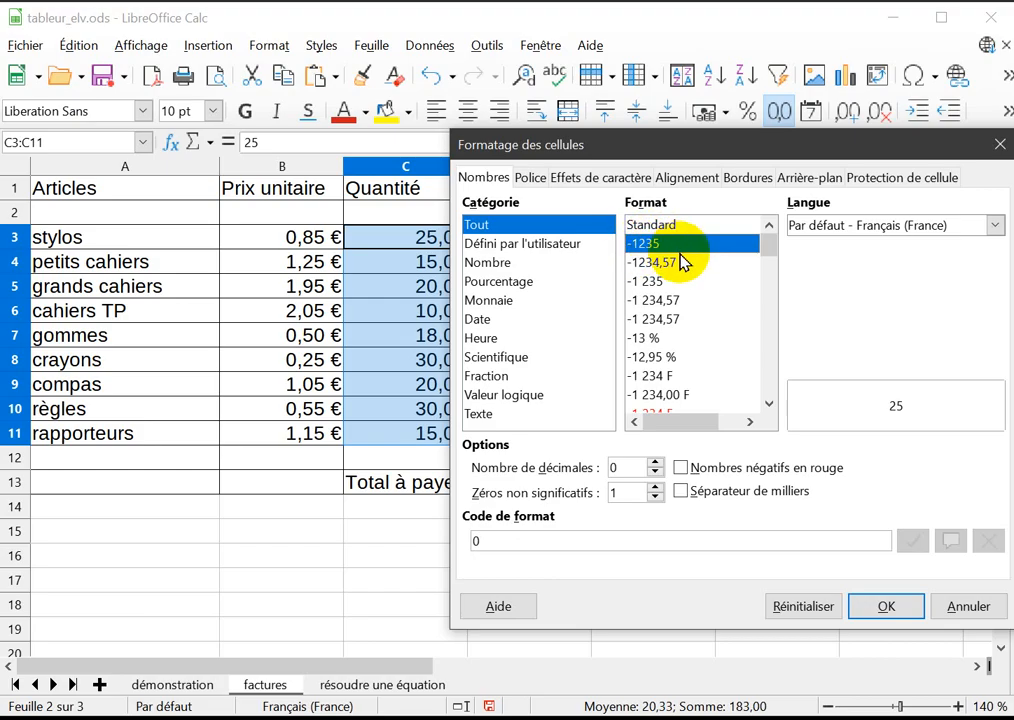
left_click(656, 284)
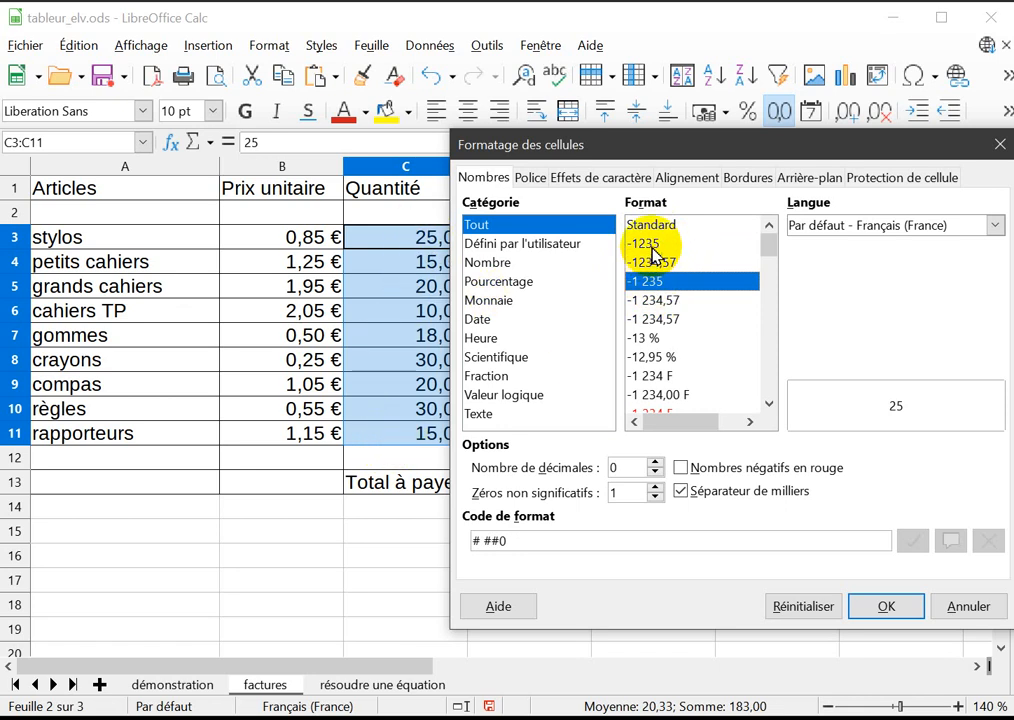
left_click(650, 244)
left_click(651, 281)
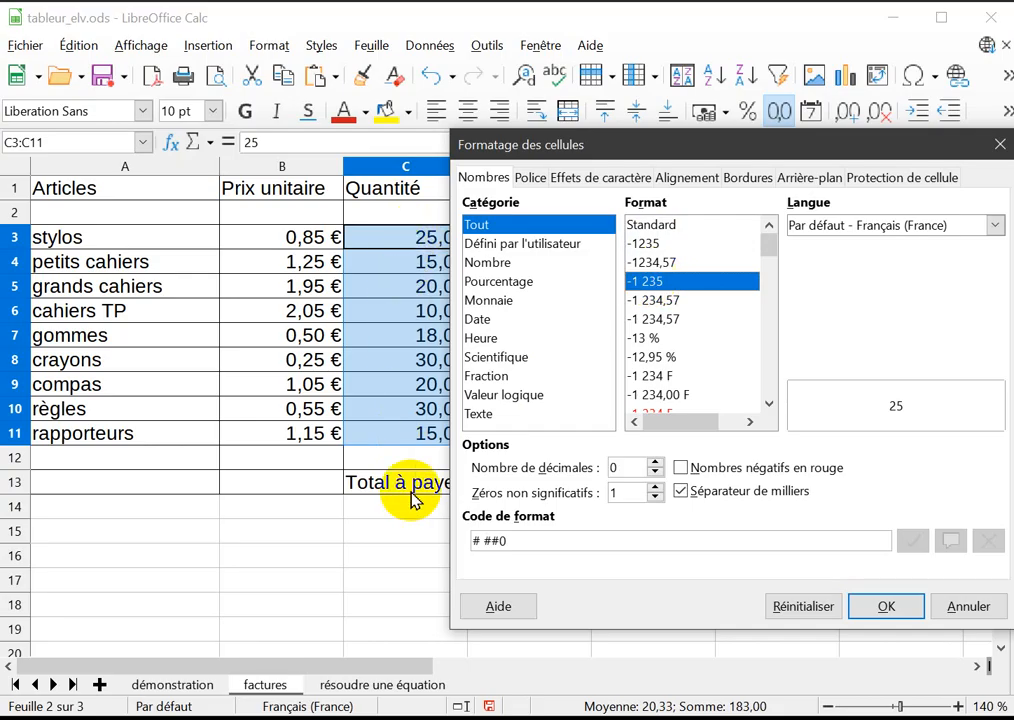
Preview the quantities with up to 3 decimal places and set the number of decimals back to 0.
left_click(655, 462)
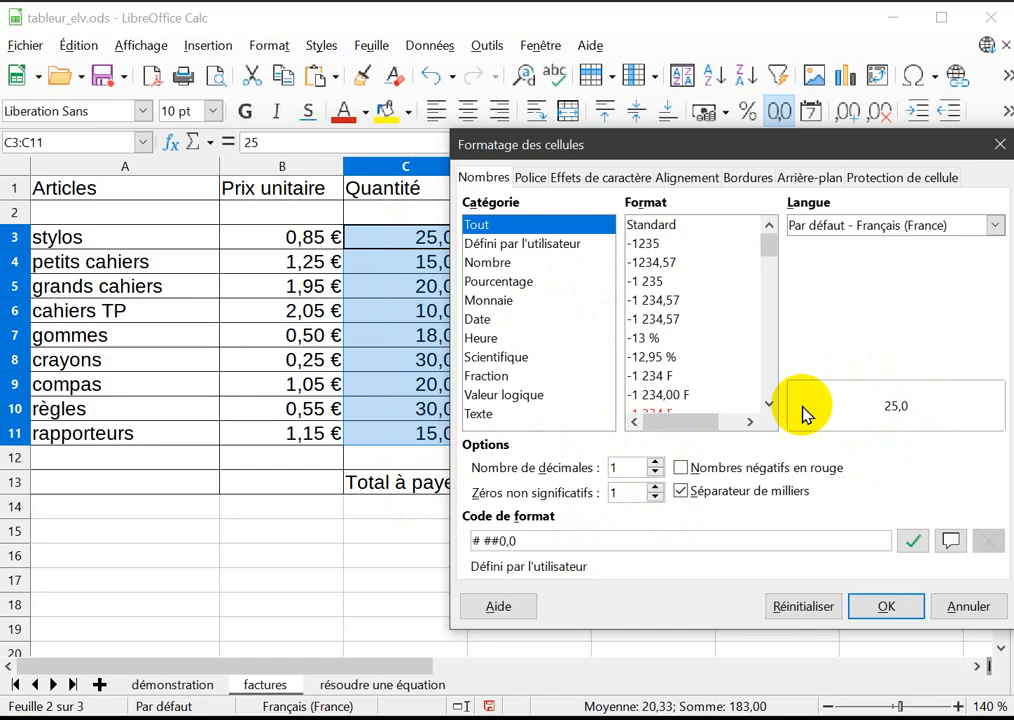
left_click(656, 464)
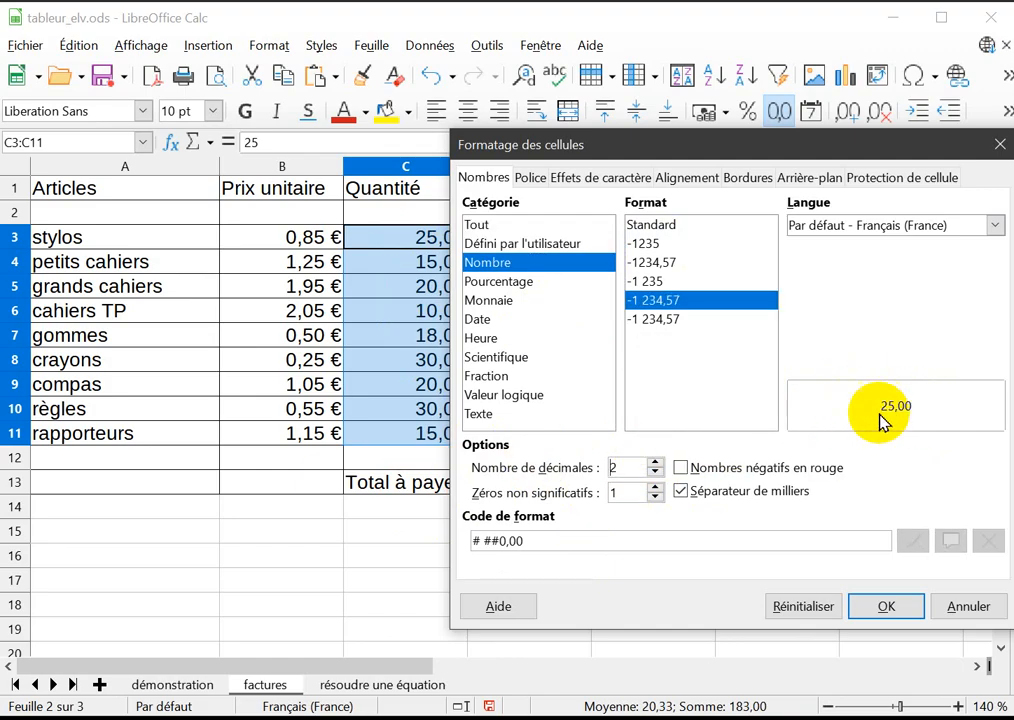
left_click(656, 463)
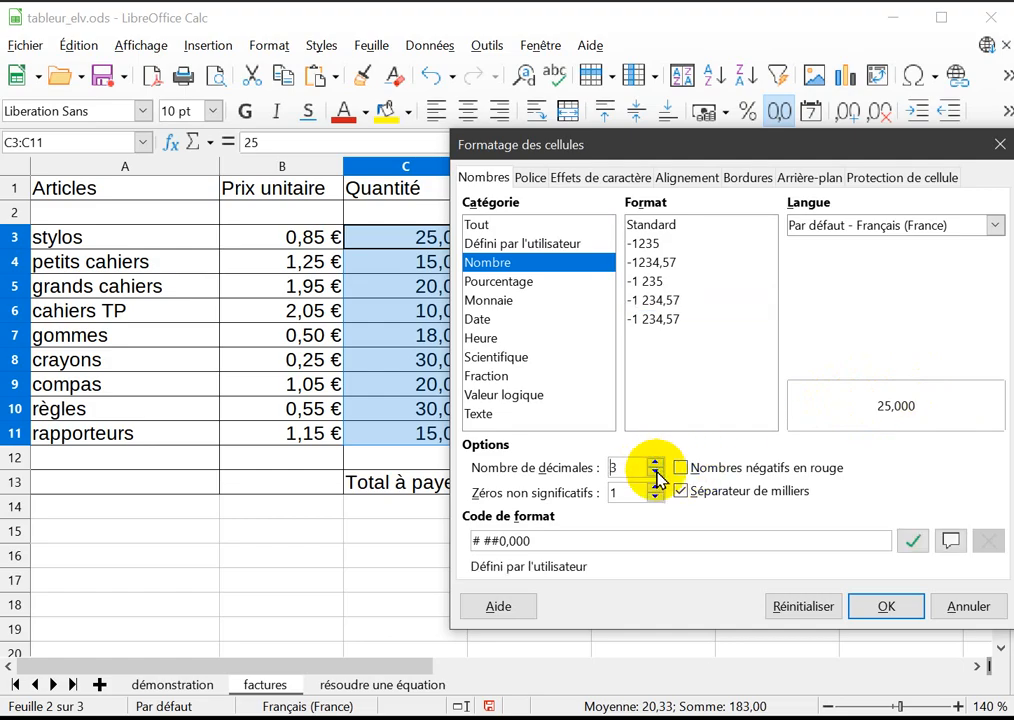
left_click(656, 480)
left_click(656, 480)
left_click(656, 480)
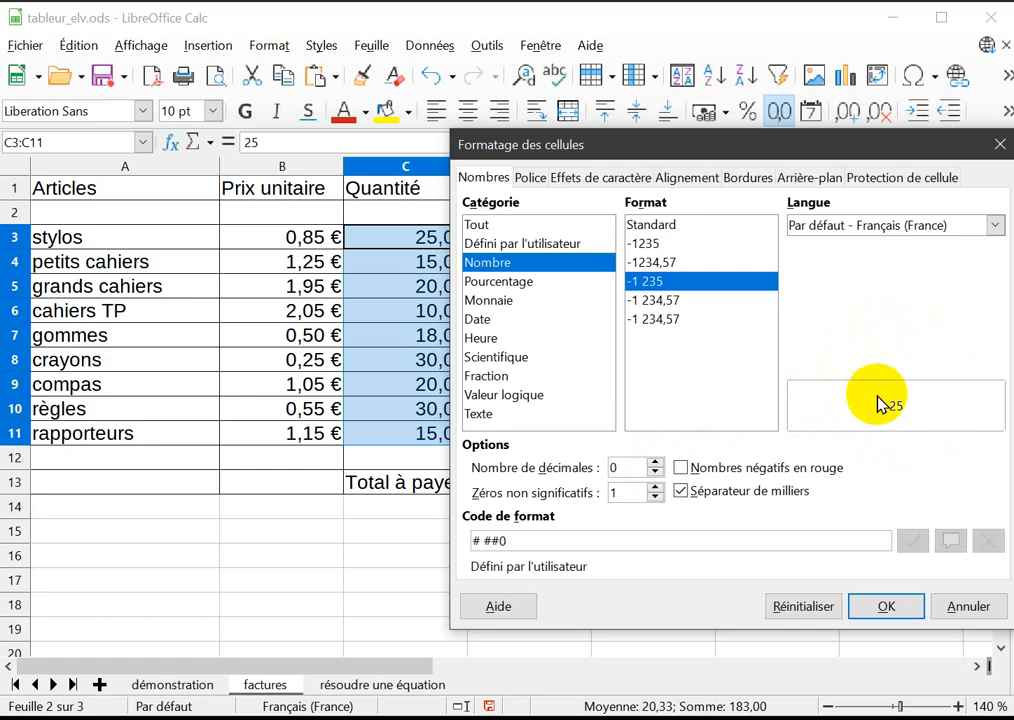
Apply the number format without decimals to the quantities C3:C11 and select D3 under Prix total.
left_click(884, 610)
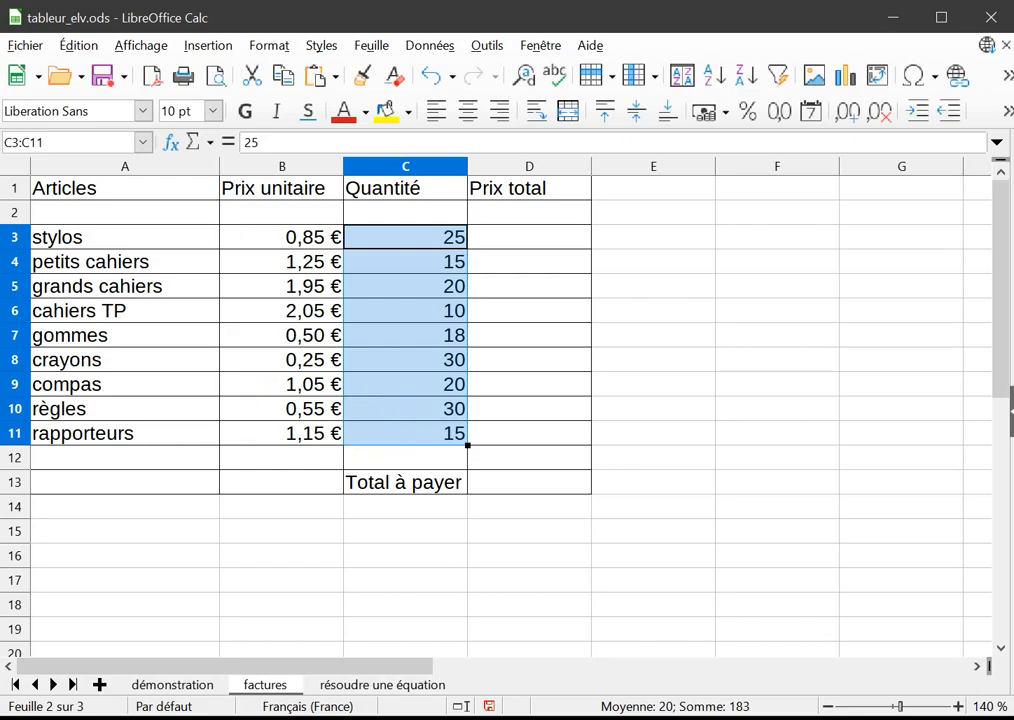
left_click(505, 249)
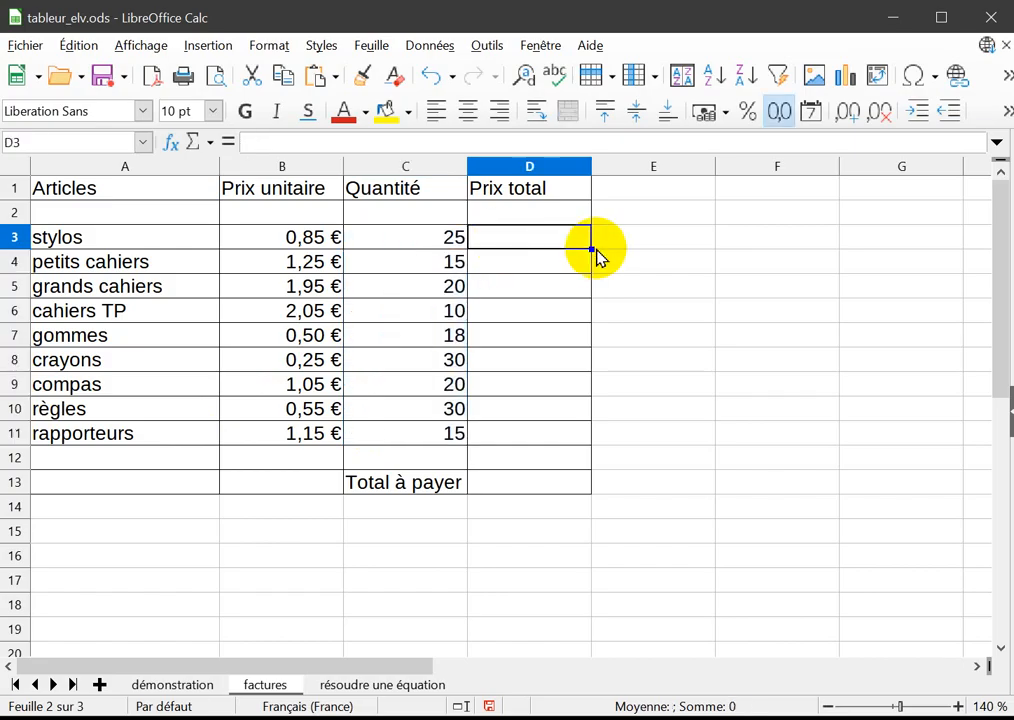
Enter the formula =C3*B3 in D3 to multiply the quantity of stylos by their unit price.
mouse_move(590, 249)
left_mouse_down()
mouse_move(581, 342)
mouse_move(584, 249)
left_mouse_up()
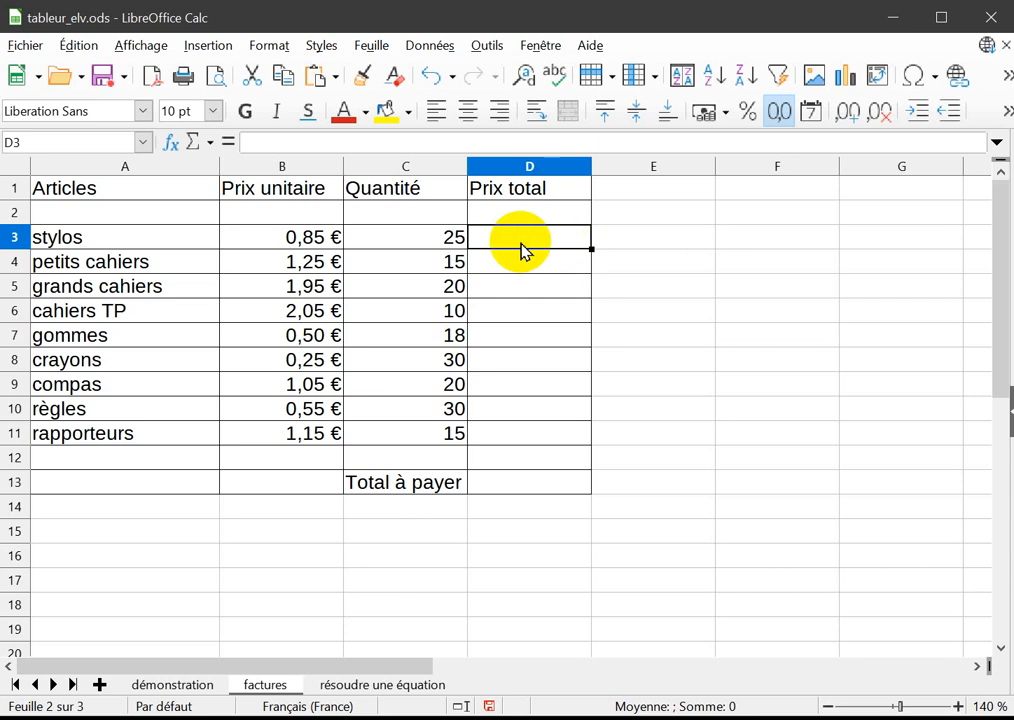
left_click_drag(520, 244, 520, 433)
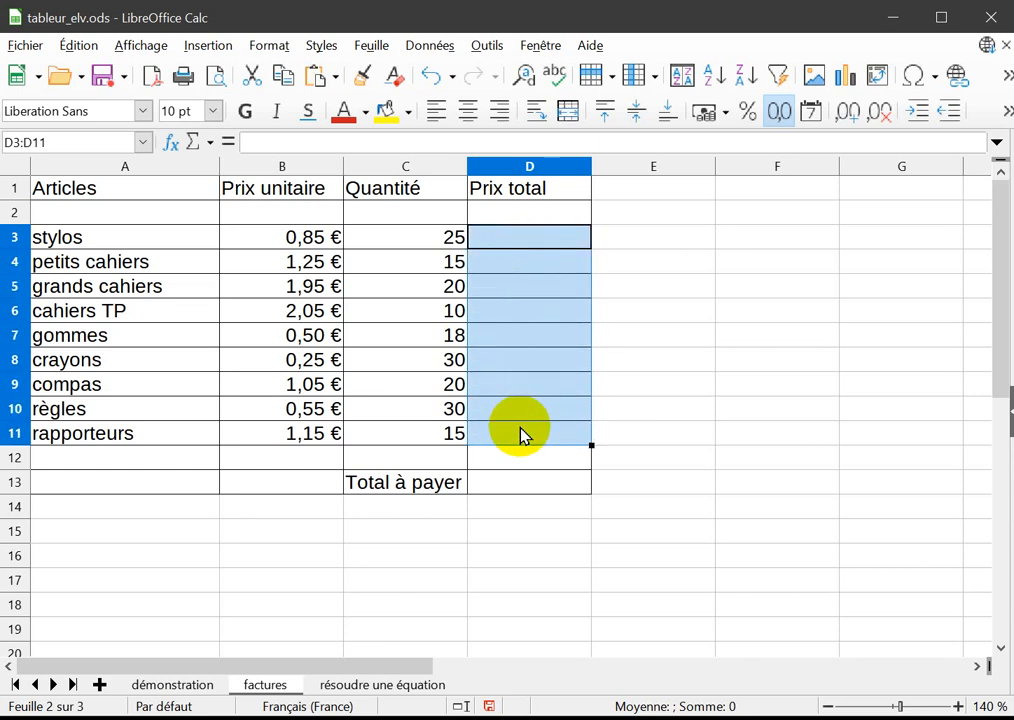
left_click(536, 245)
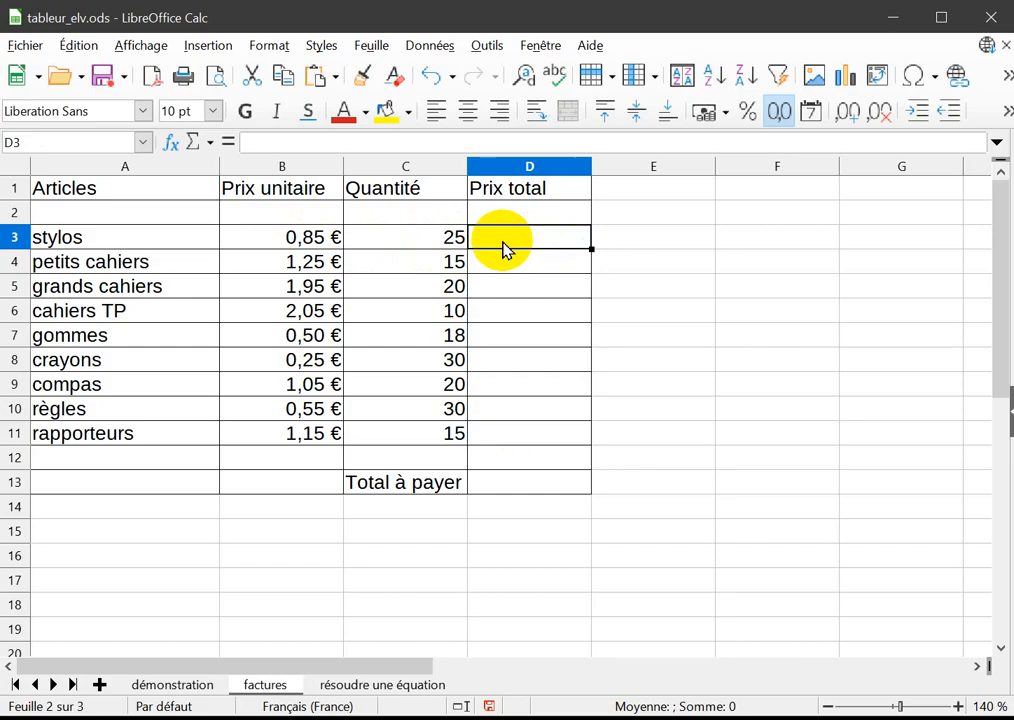
type("=")
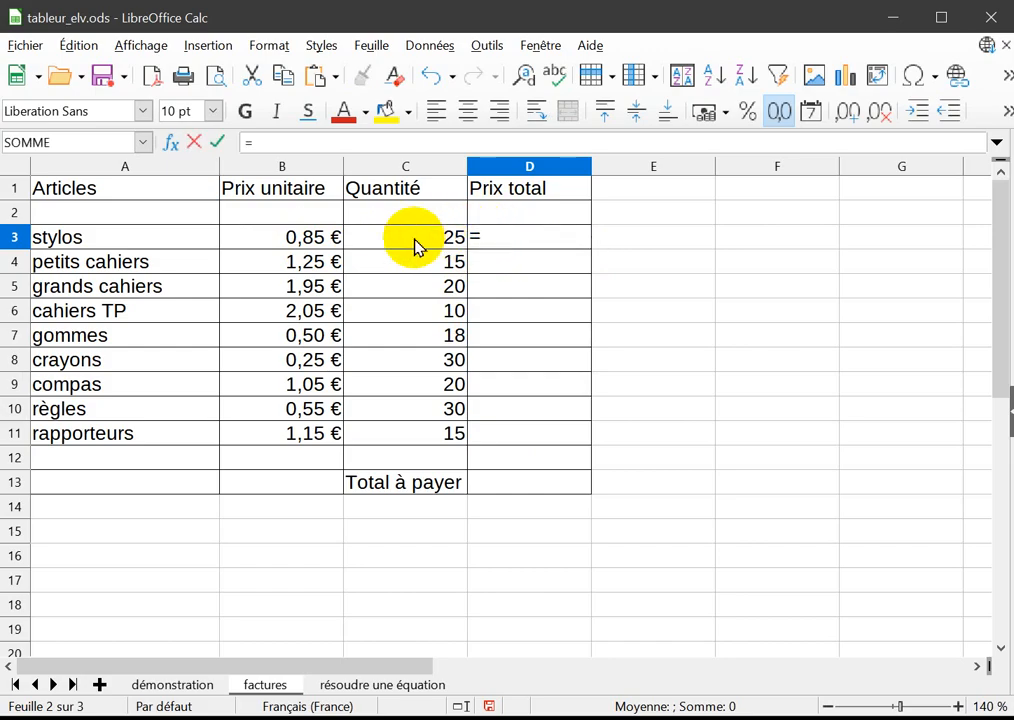
left_click(418, 247)
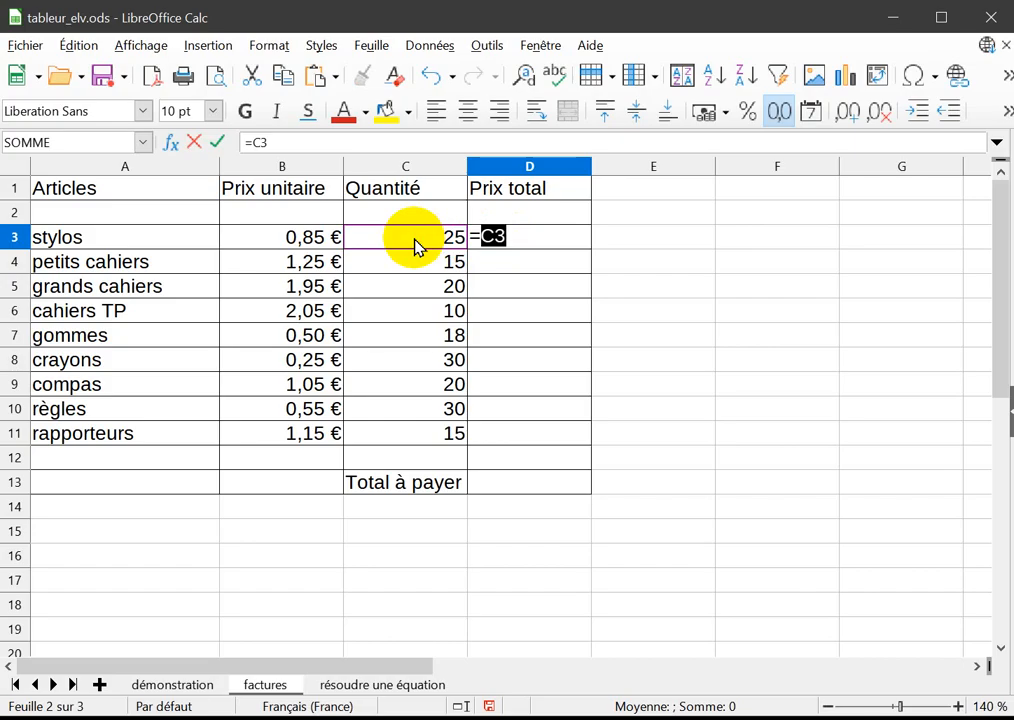
type("*")
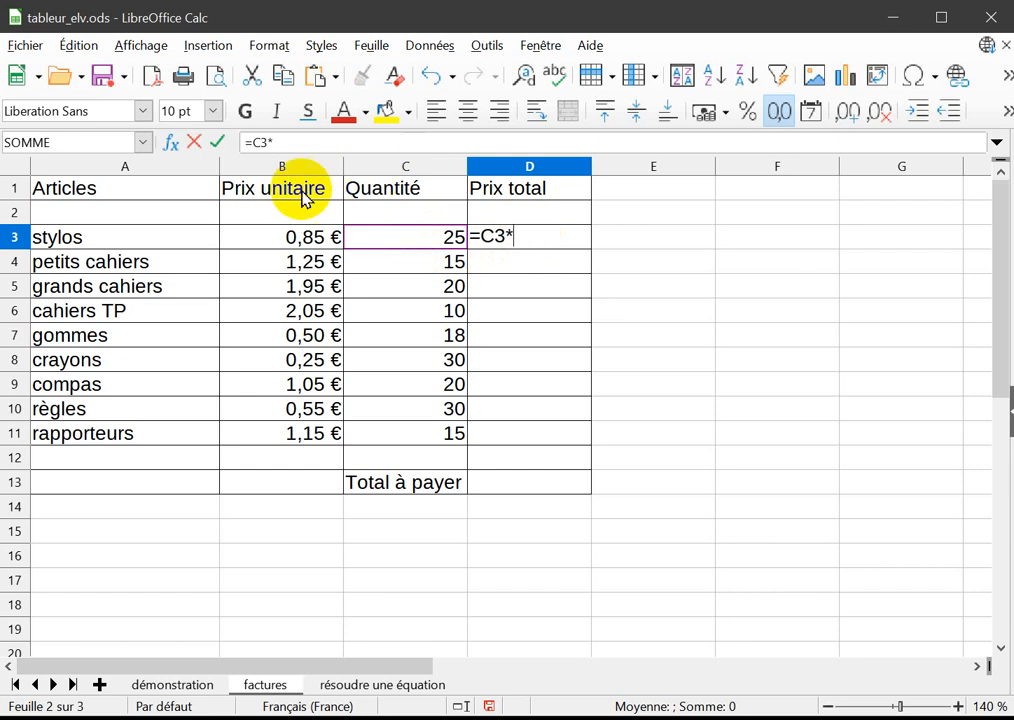
left_click(291, 243)
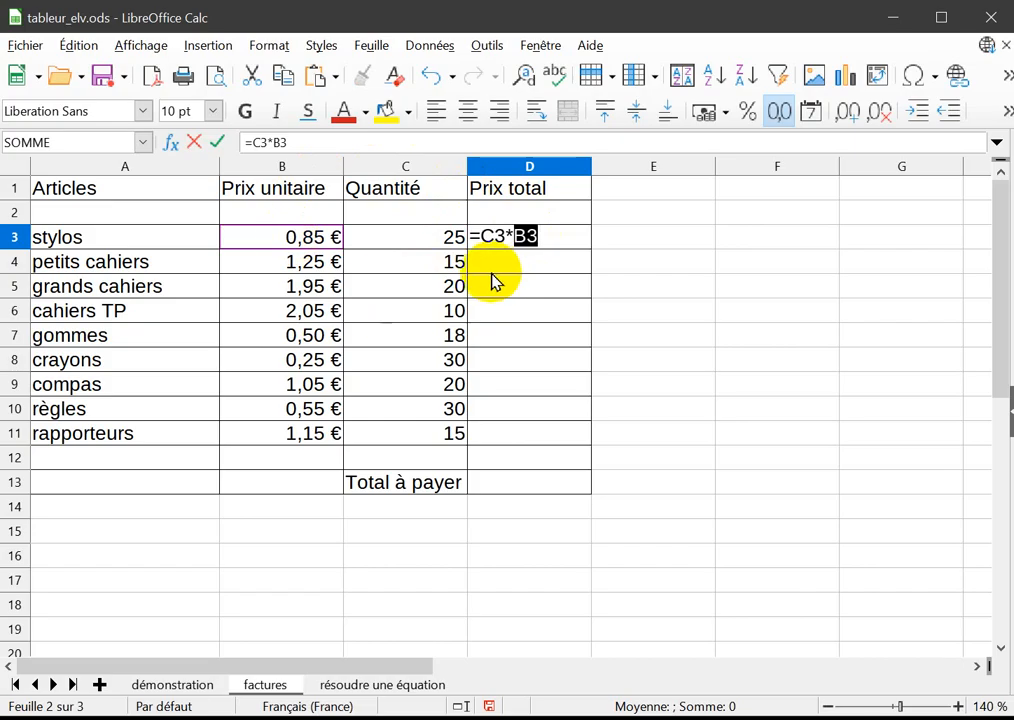
key("Return")
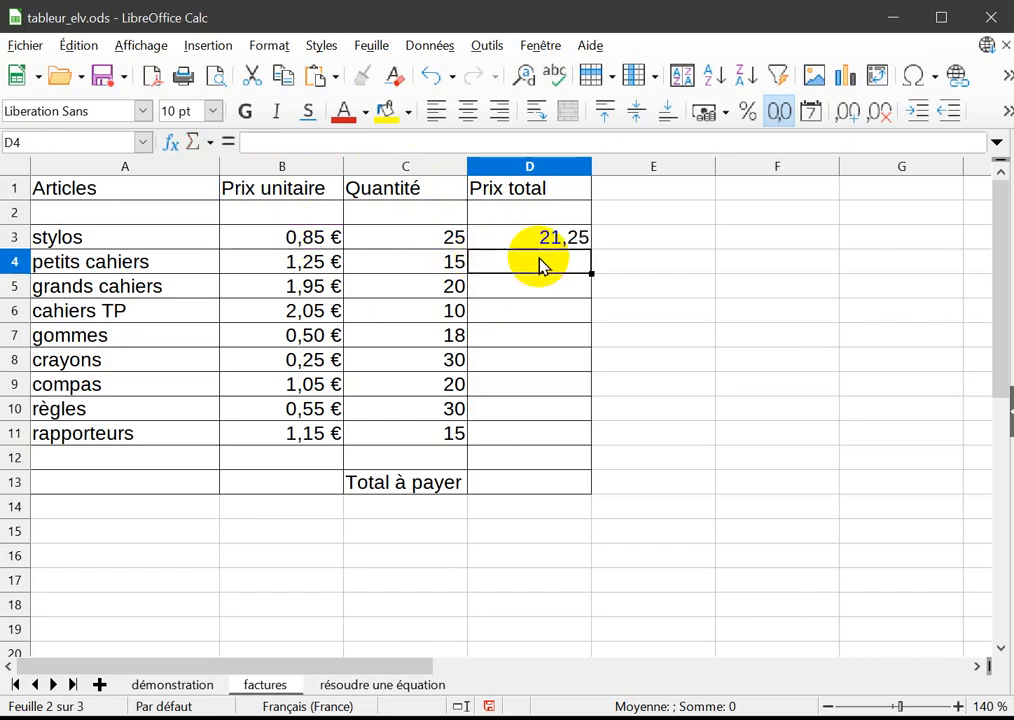
Check the formula in D3 and copy it down through D11 for all the articles.
left_click(515, 244)
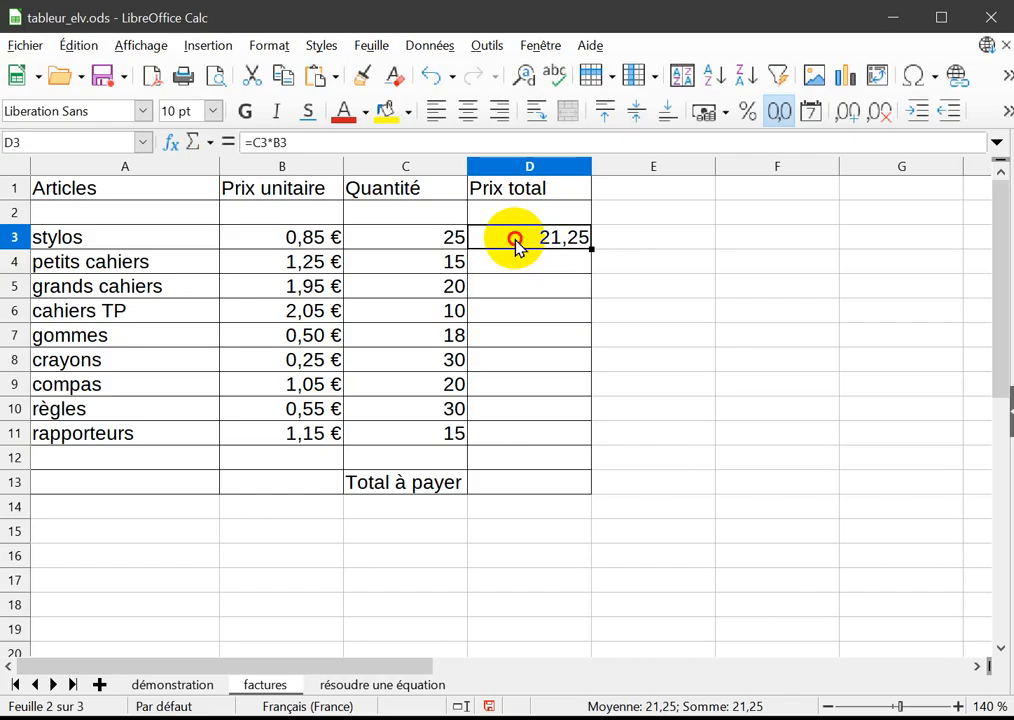
double_click(516, 242)
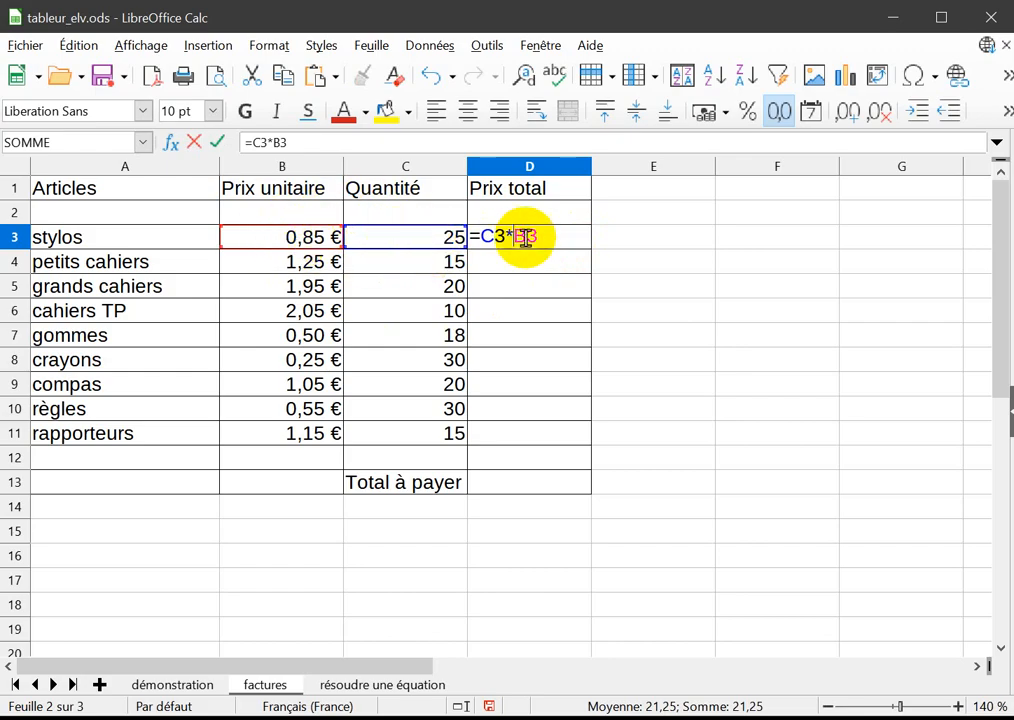
key("Return")
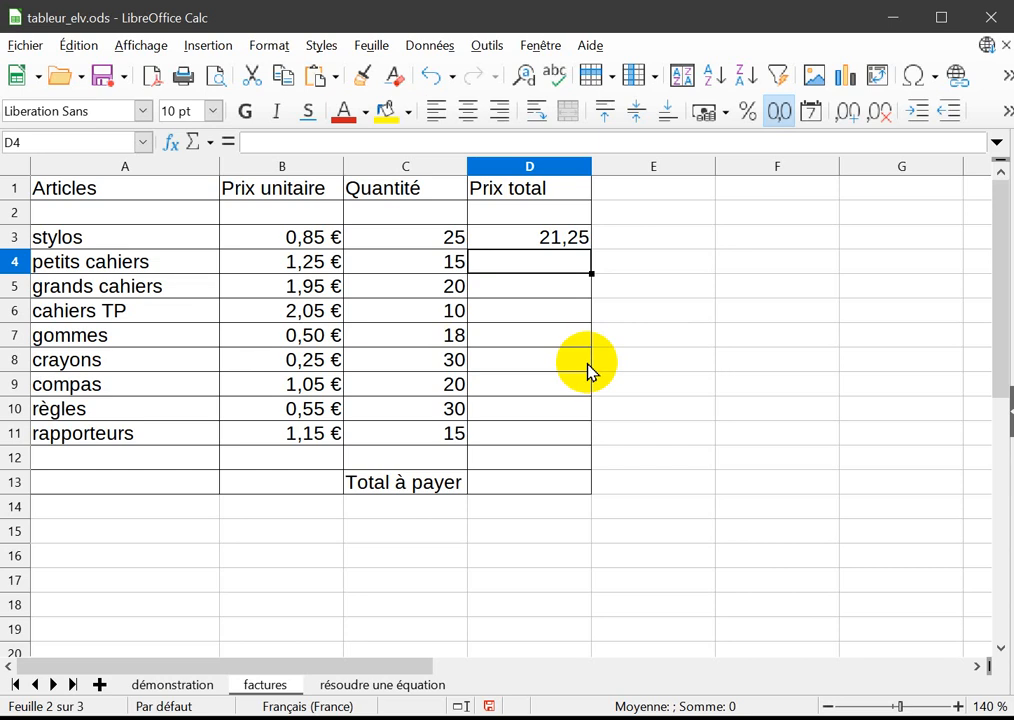
left_click(522, 240)
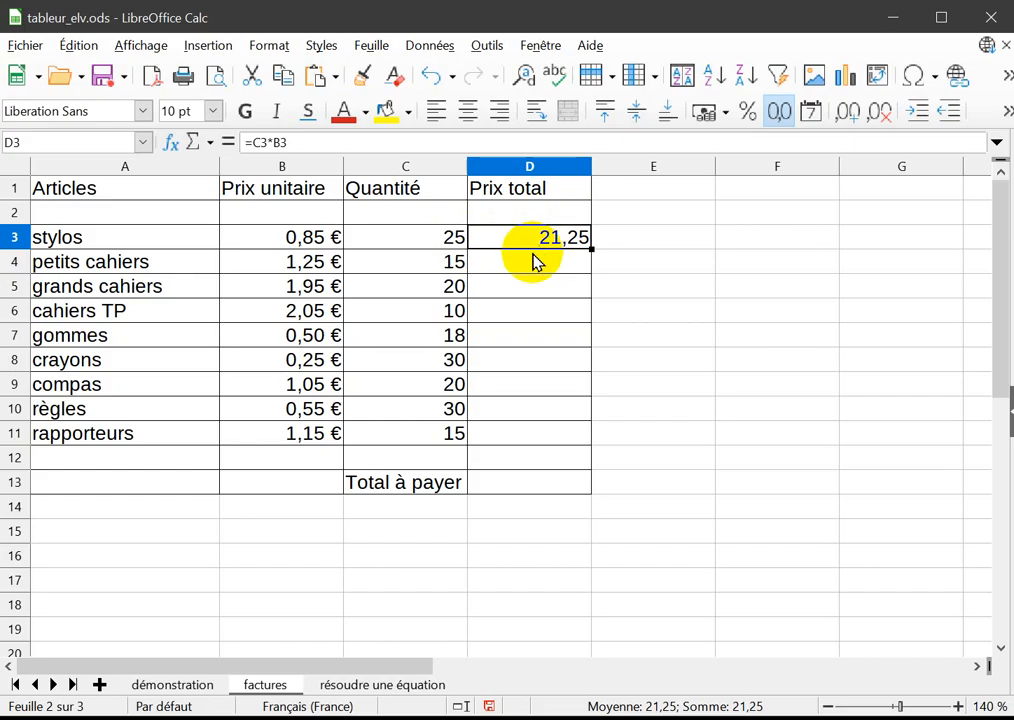
left_click_drag(590, 252, 566, 438)
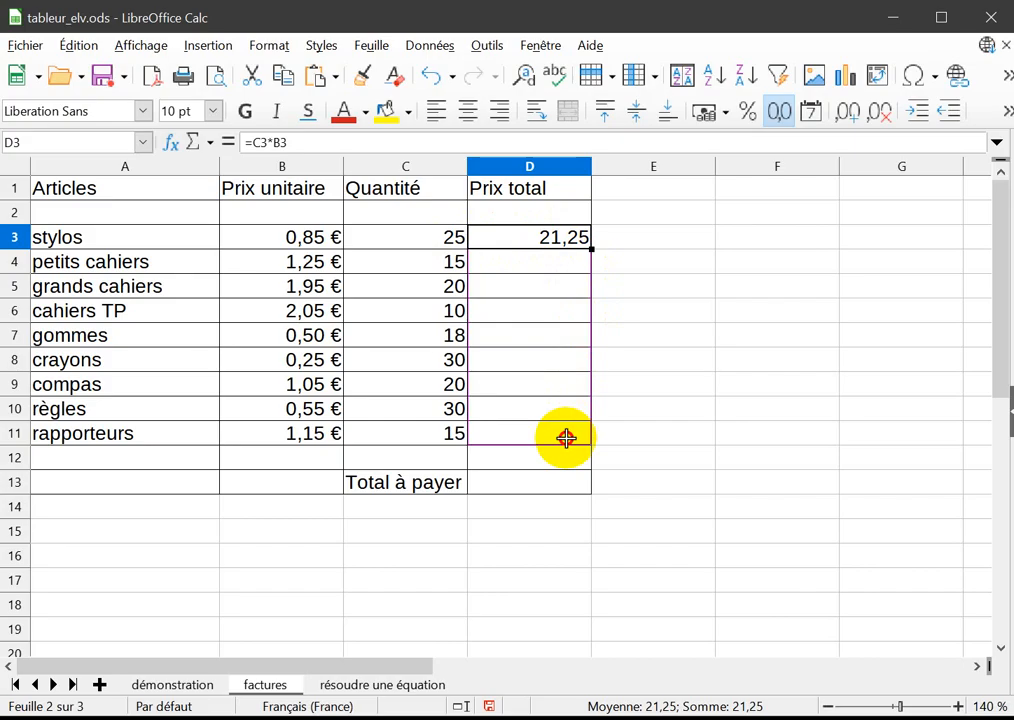
left_click_drag(566, 438, 602, 258)
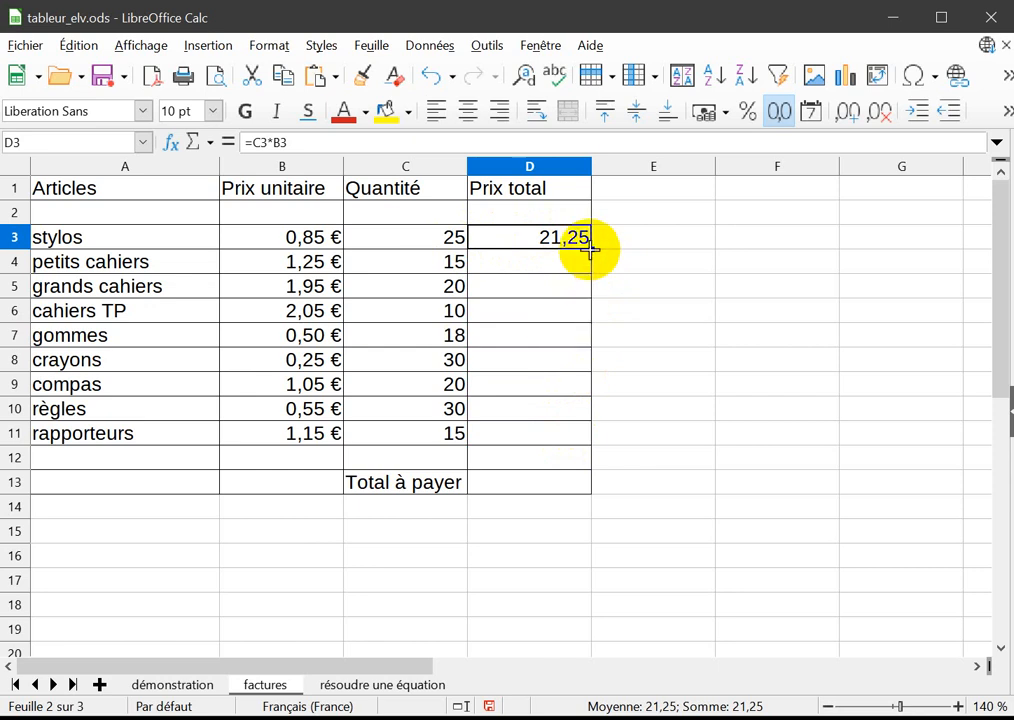
left_click_drag(590, 250, 575, 447)
Examine the gommes row and the copied formula for rapporteurs in D11.
left_click(541, 482)
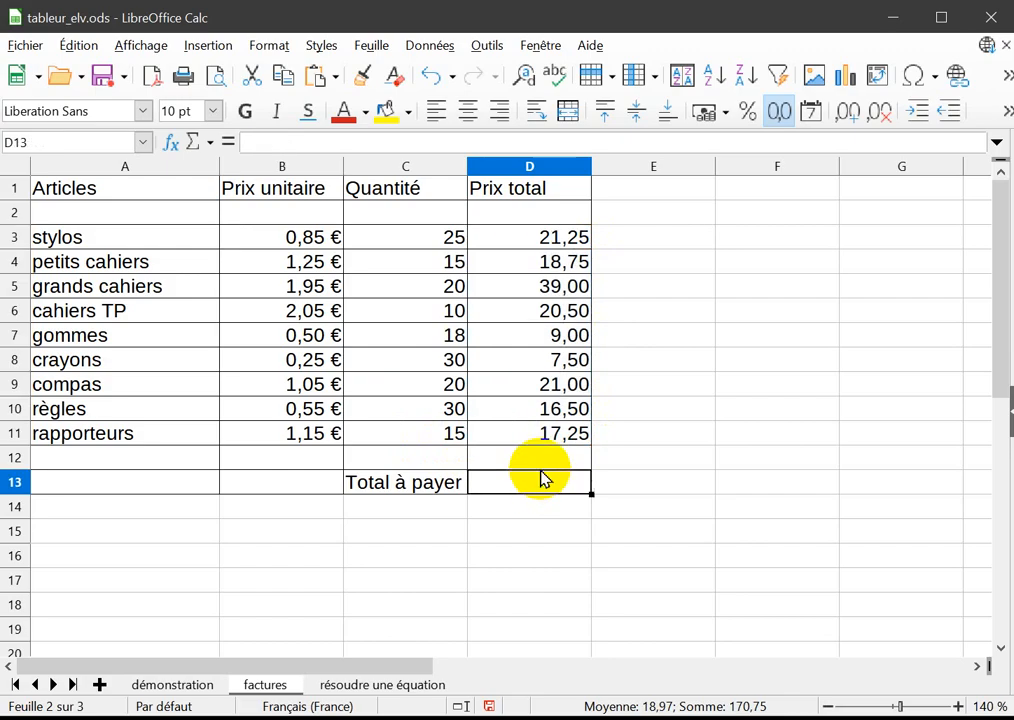
left_click(405, 338)
left_click(11, 336)
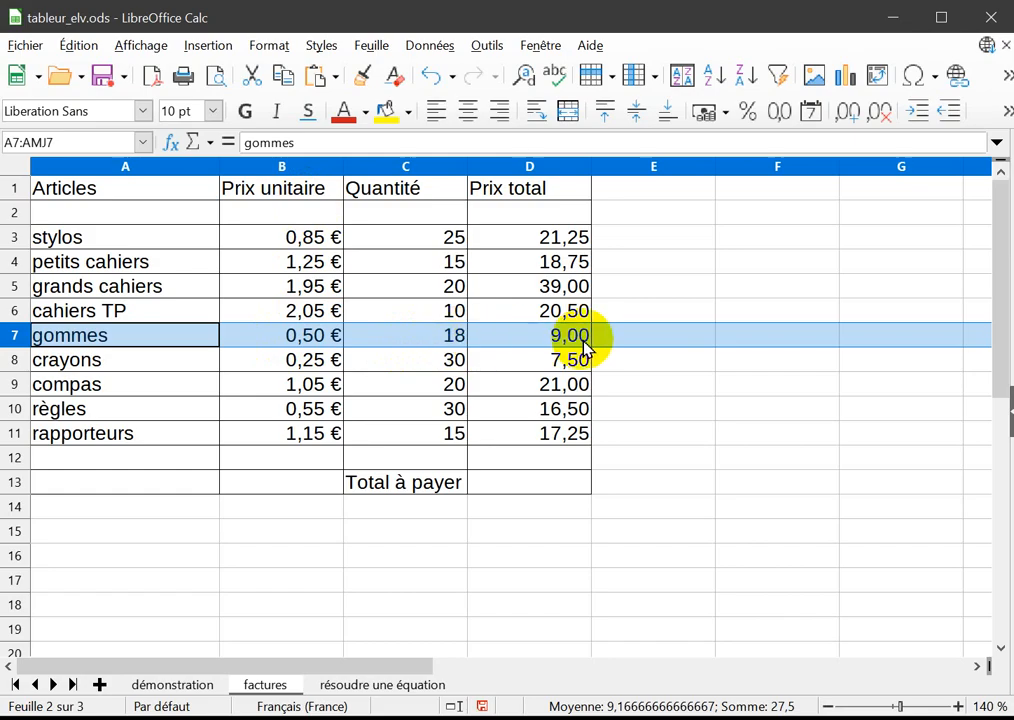
left_click(523, 440)
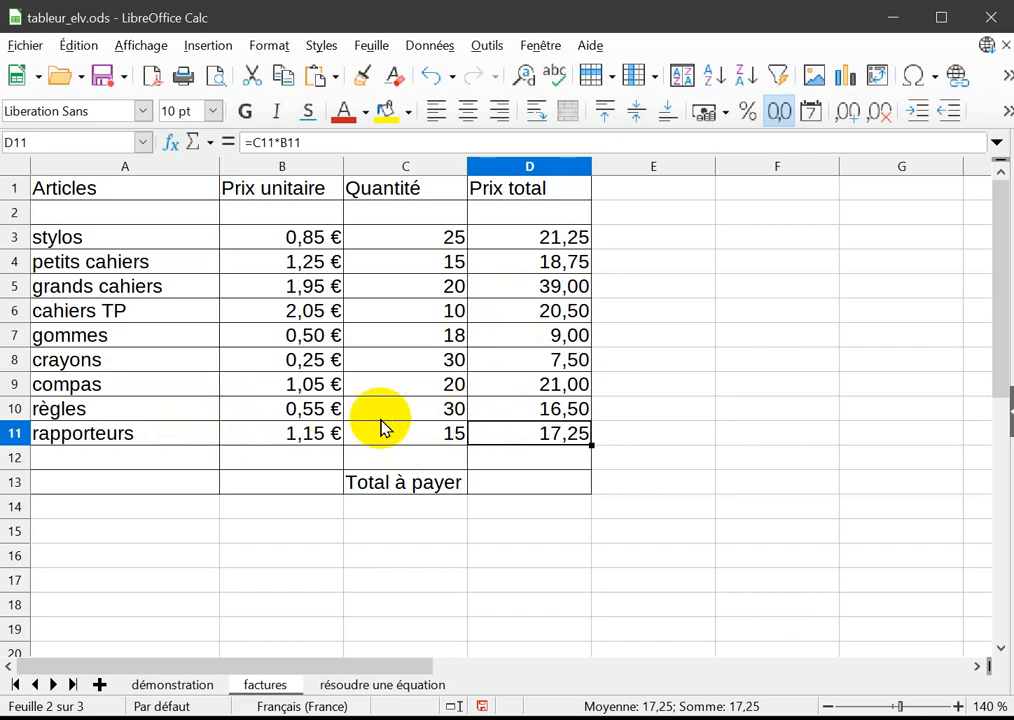
Format the total prices D3:D11 as Monnaie in EUR € Français (France) with the -1 234,00 € format.
left_click(518, 235)
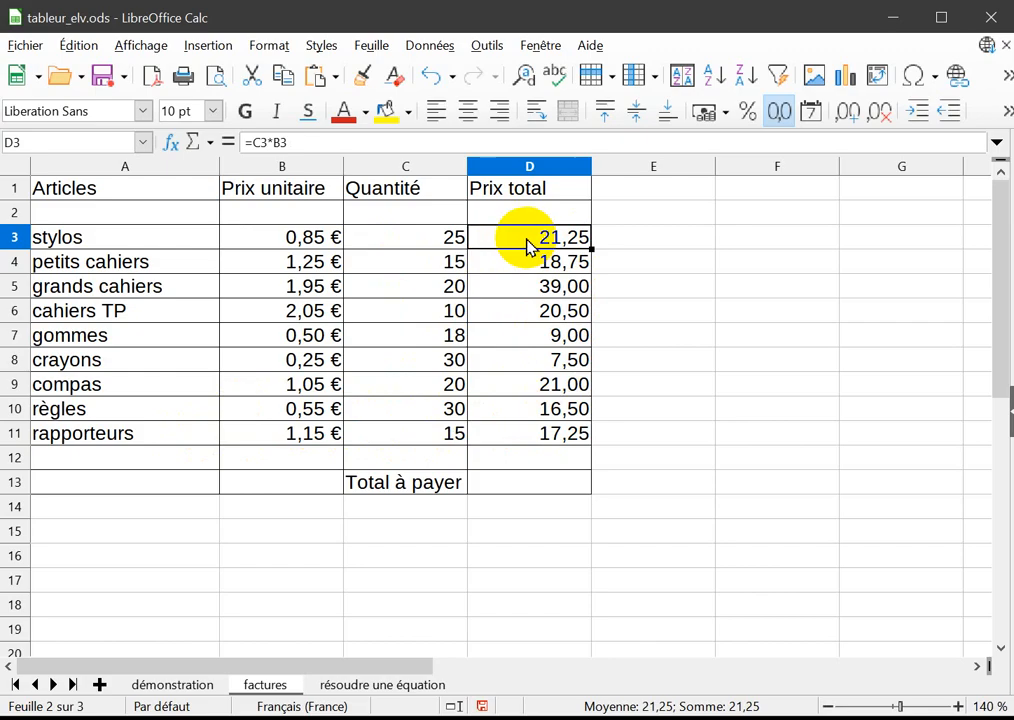
left_click_drag(528, 246, 508, 437)
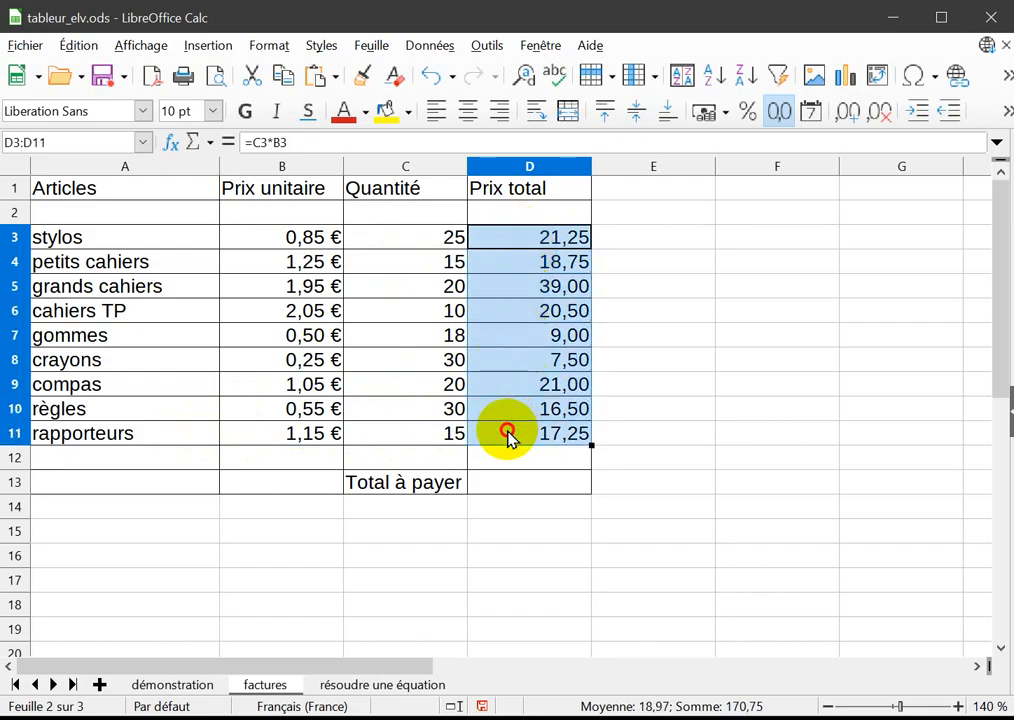
right_click(522, 300)
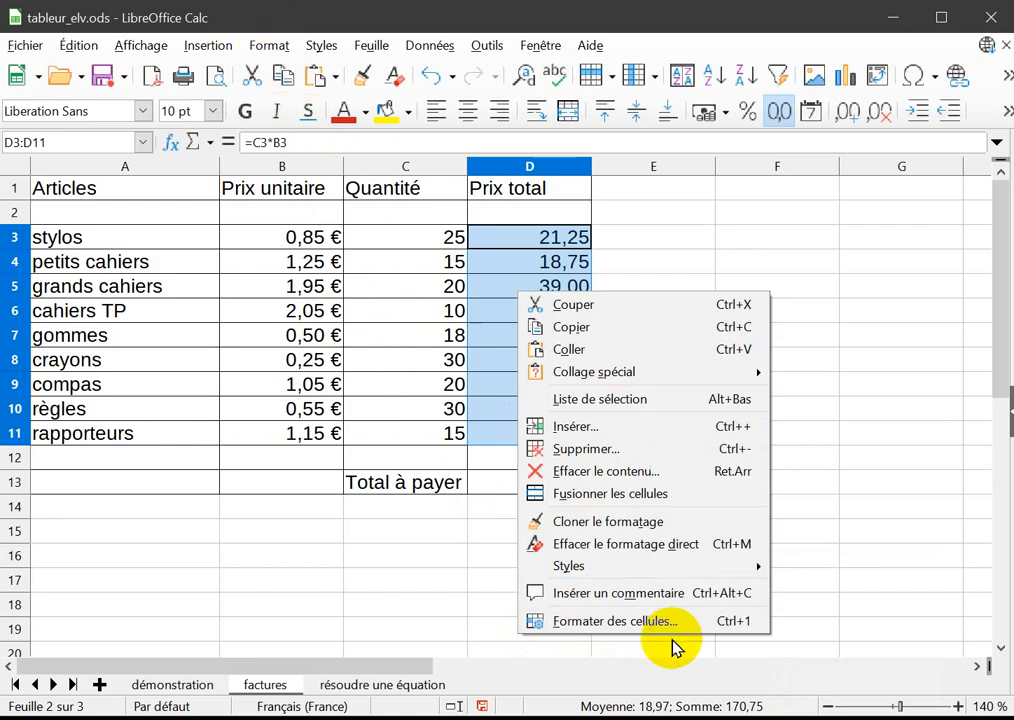
left_click(630, 621)
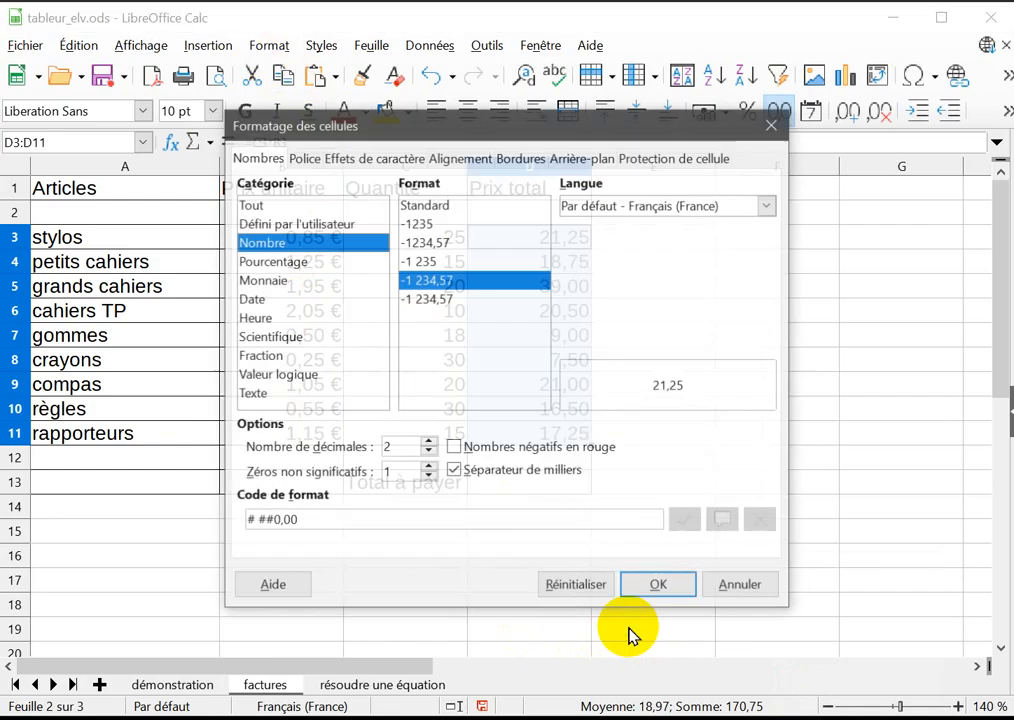
left_click_drag(508, 136, 693, 224)
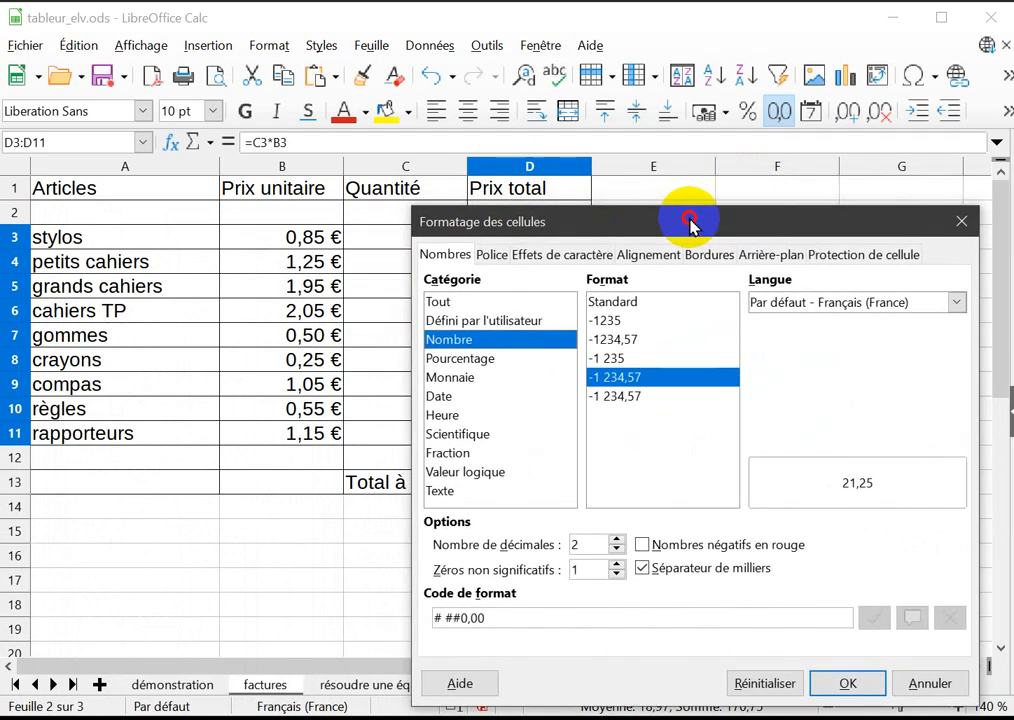
left_click(458, 386)
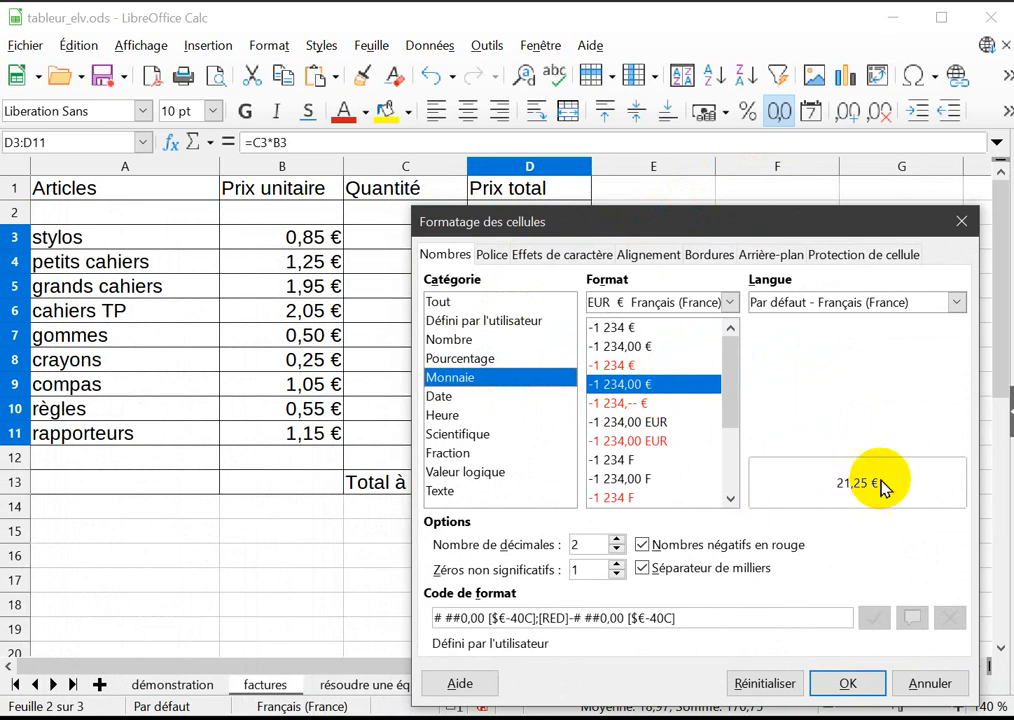
left_click_drag(758, 222, 715, 286)
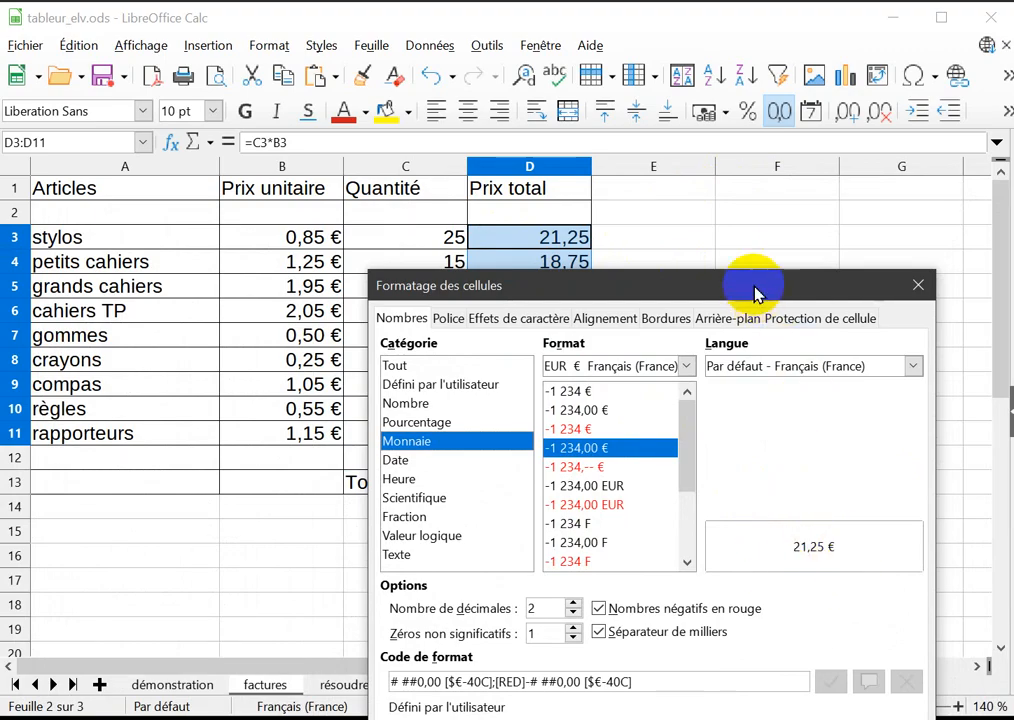
left_click_drag(756, 292, 790, 183)
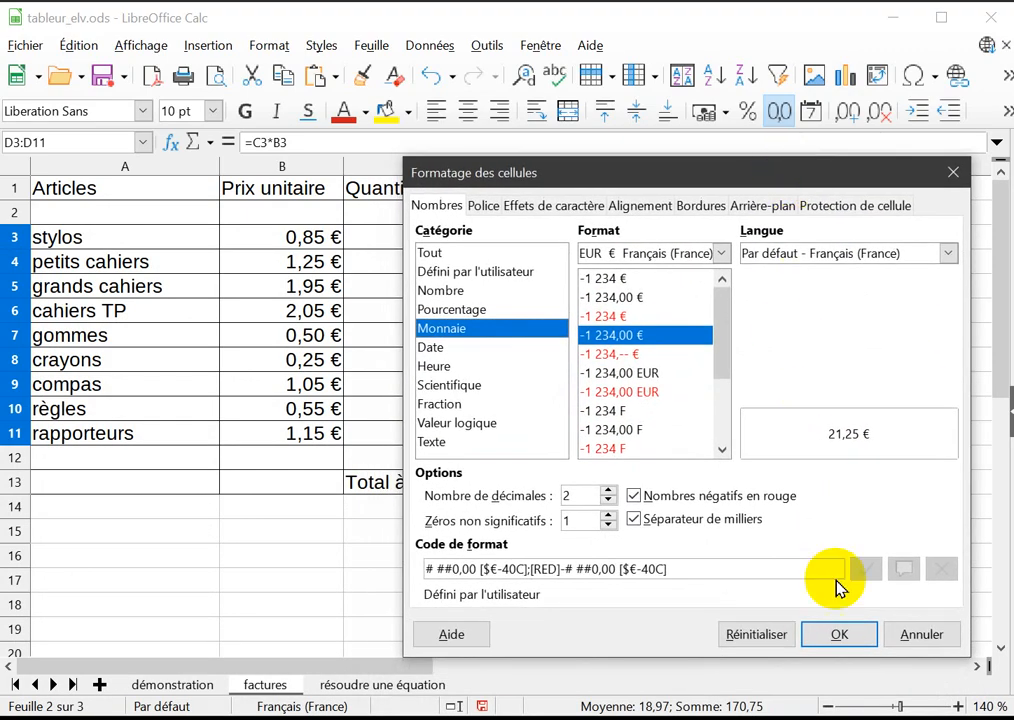
left_click(838, 636)
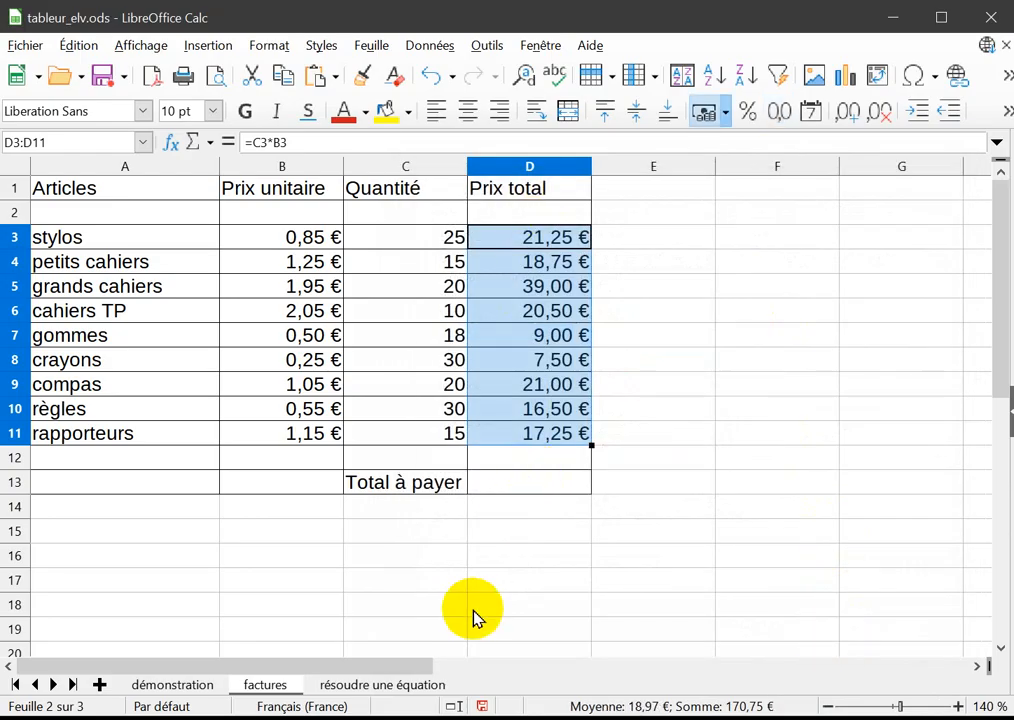
Enter the formula =D3+D4+D5+D6+D7+D8+D9+D10+D11 in D13 to add up the total prices of all articles.
left_click(534, 506)
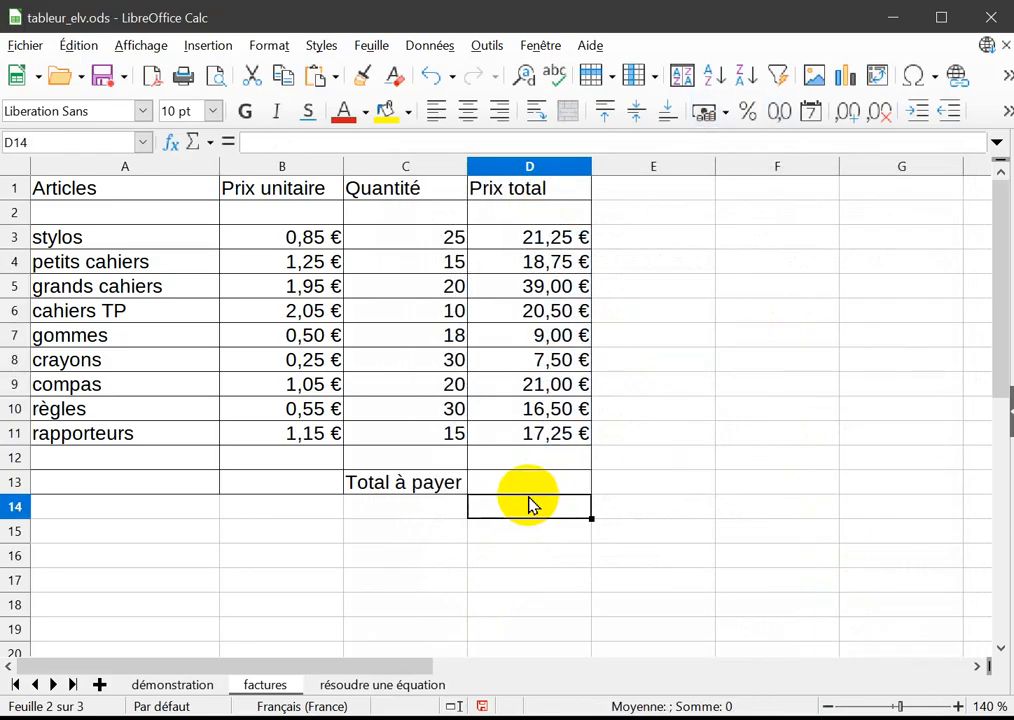
left_click(526, 488)
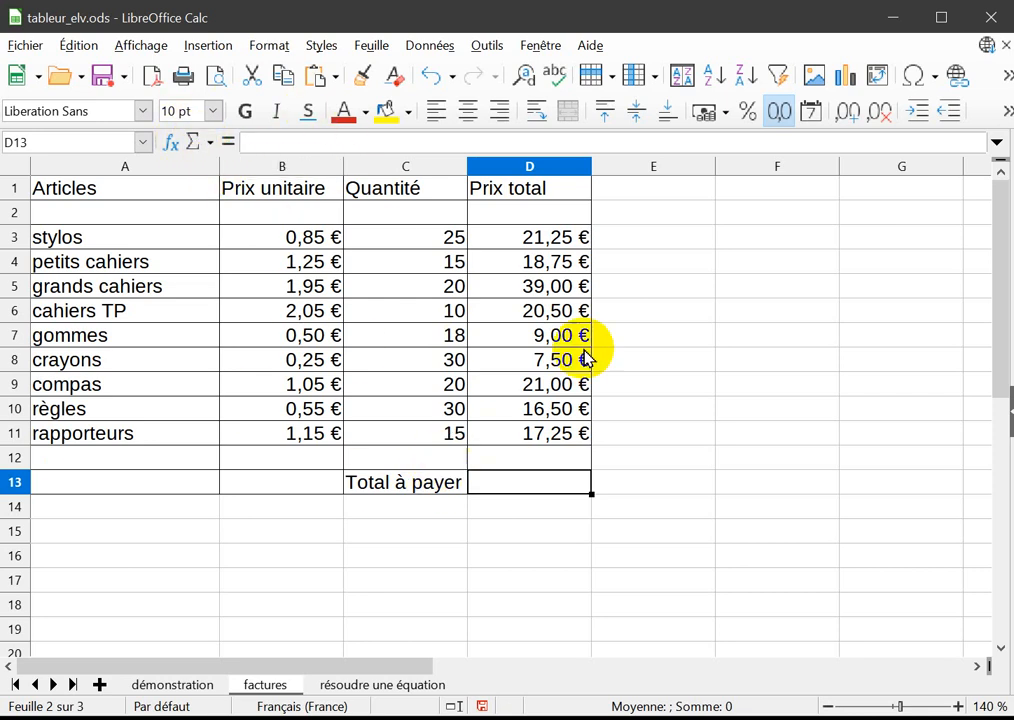
double_click(532, 482)
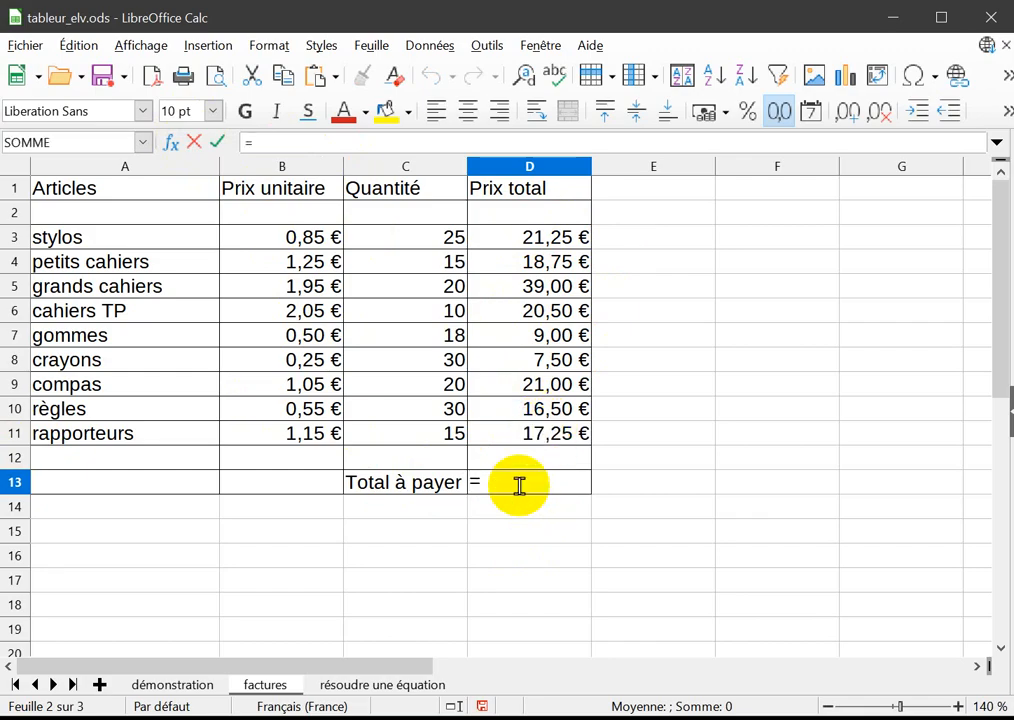
left_click(547, 245)
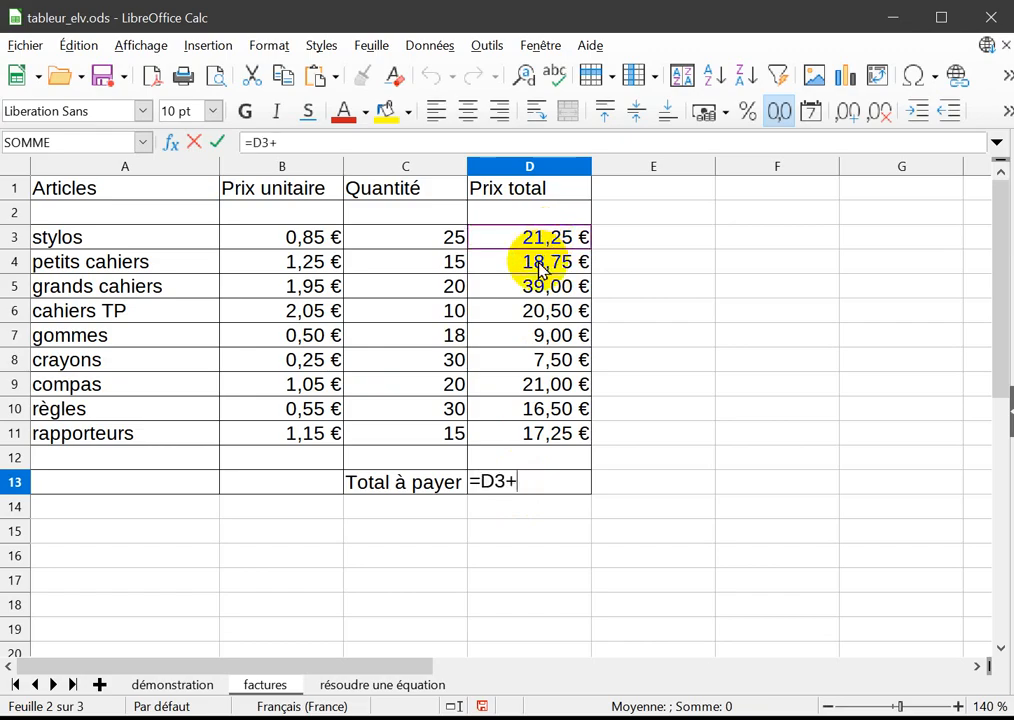
left_click(540, 265)
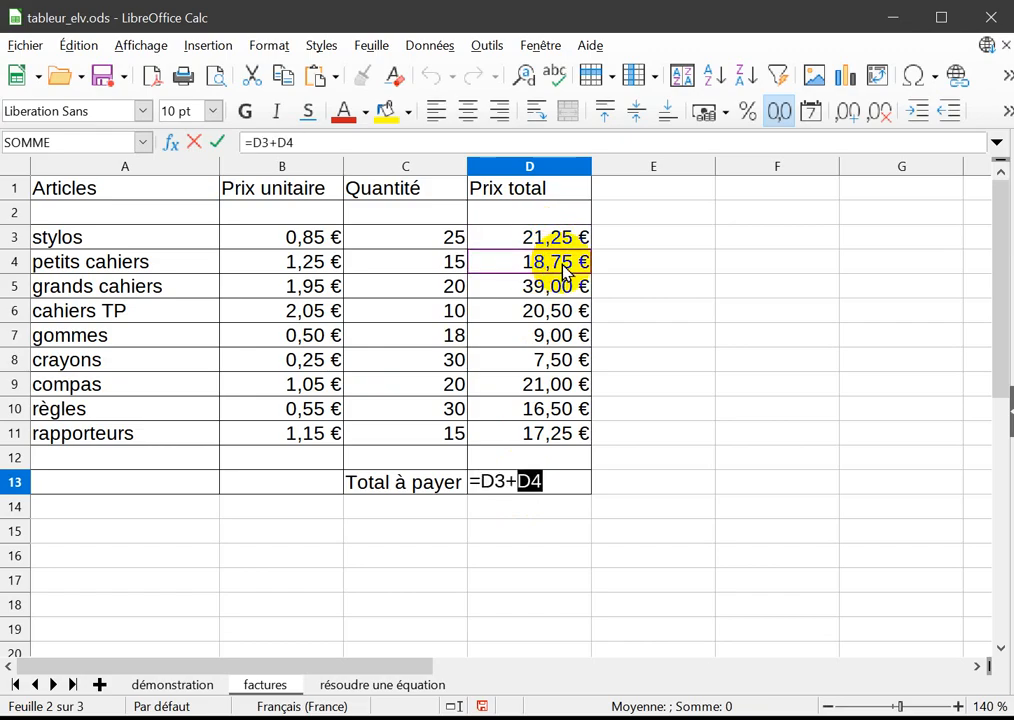
type("+")
left_click(548, 288)
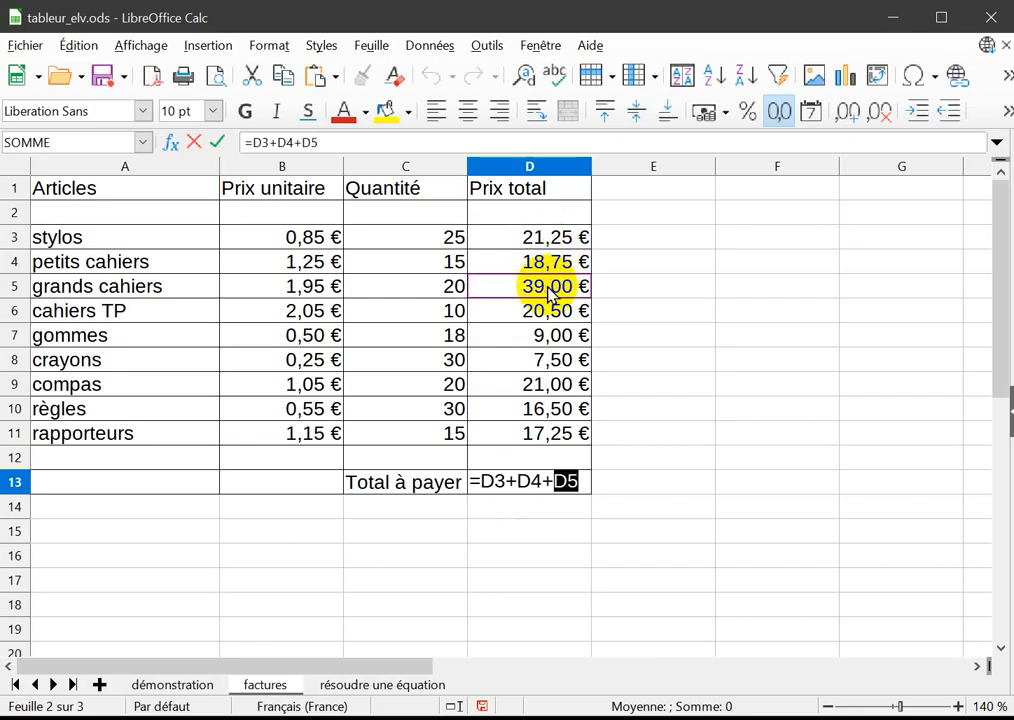
left_click(548, 311)
type("+")
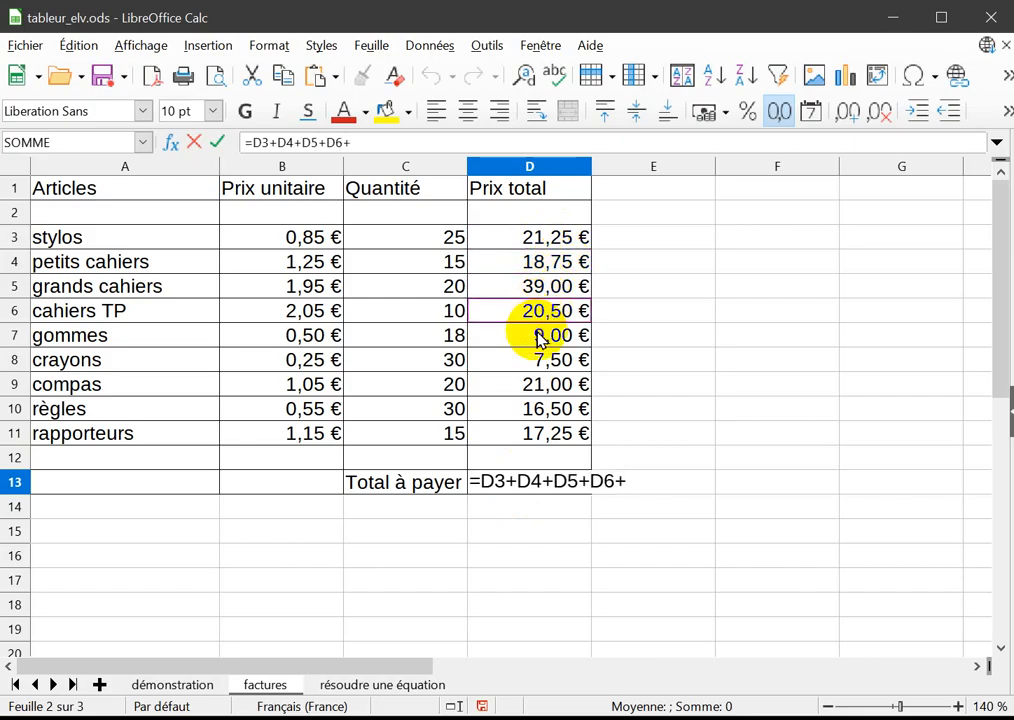
left_click(540, 337)
type("+")
left_click(543, 362)
type("+")
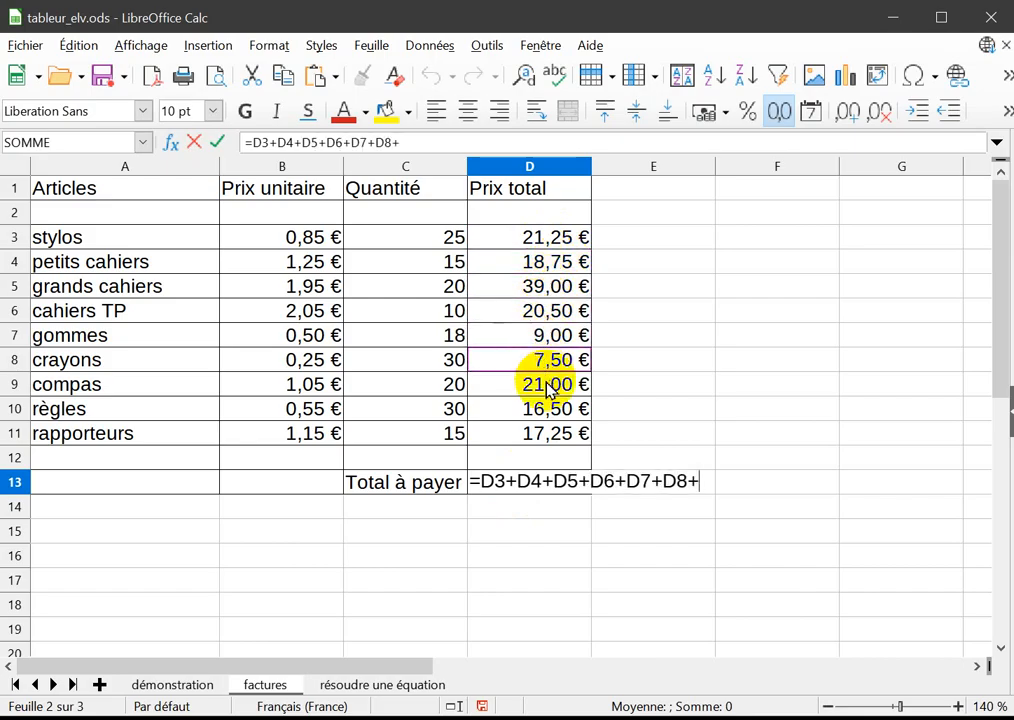
left_click(549, 387)
type("+")
left_click(548, 411)
type("+")
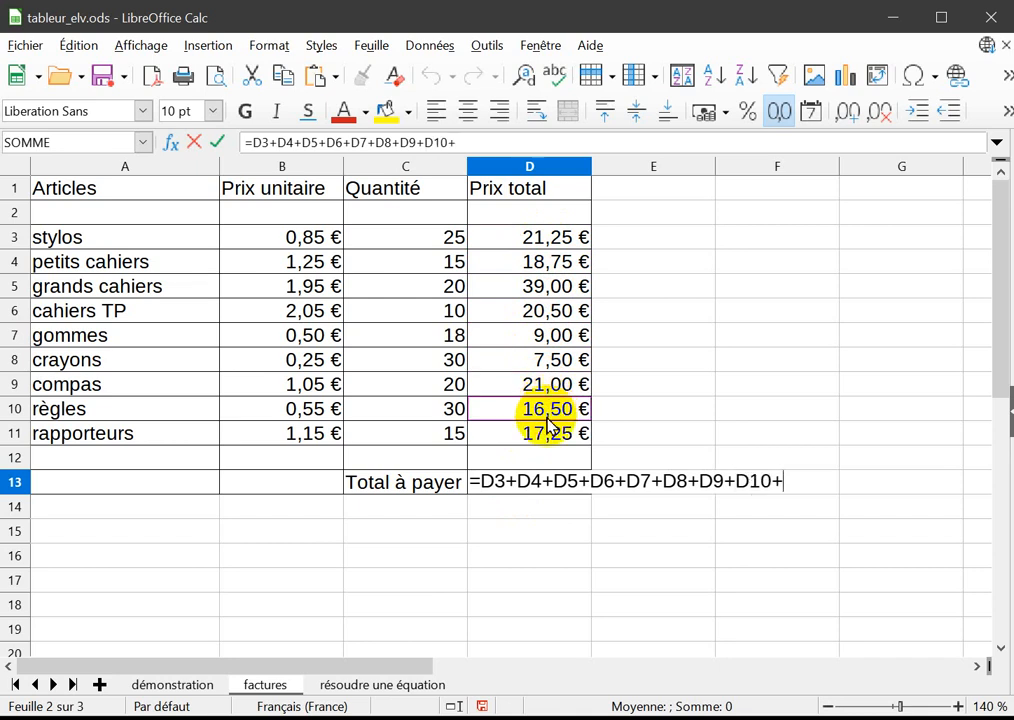
left_click(548, 433)
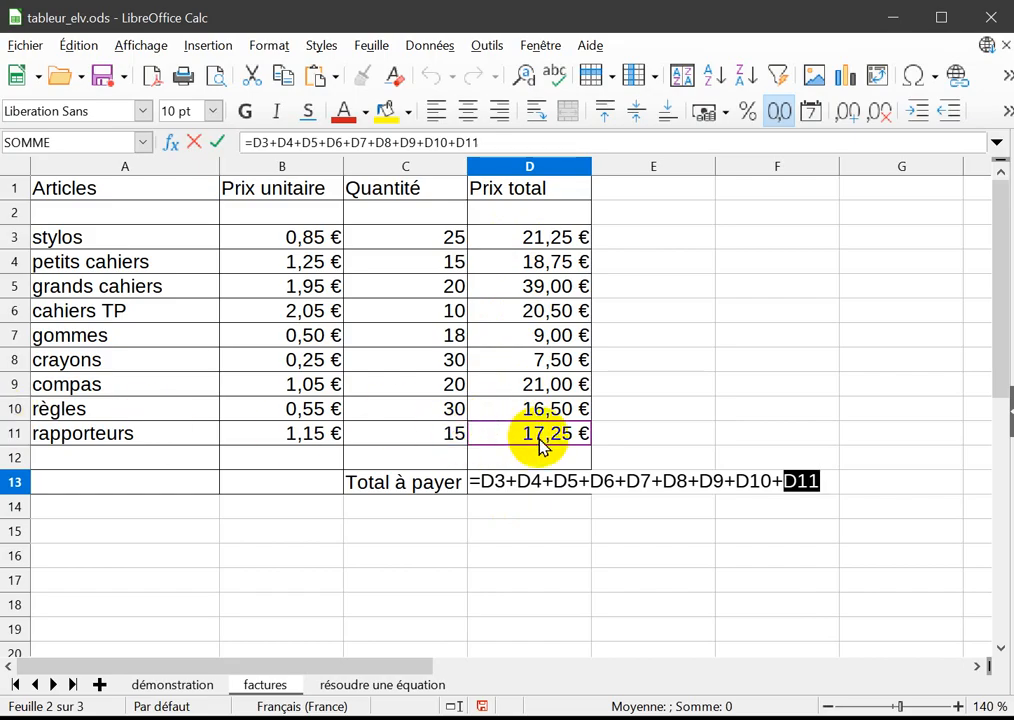
key("Return")
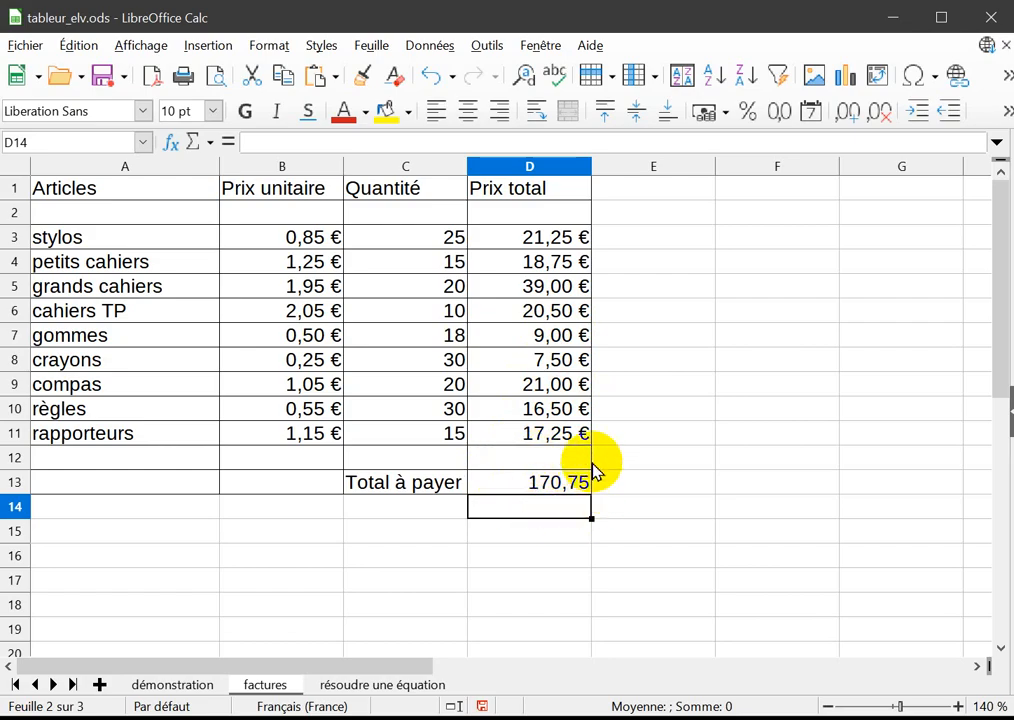
Check the cell references in the addition formula in D13, then clear the cell's content.
left_click(517, 490)
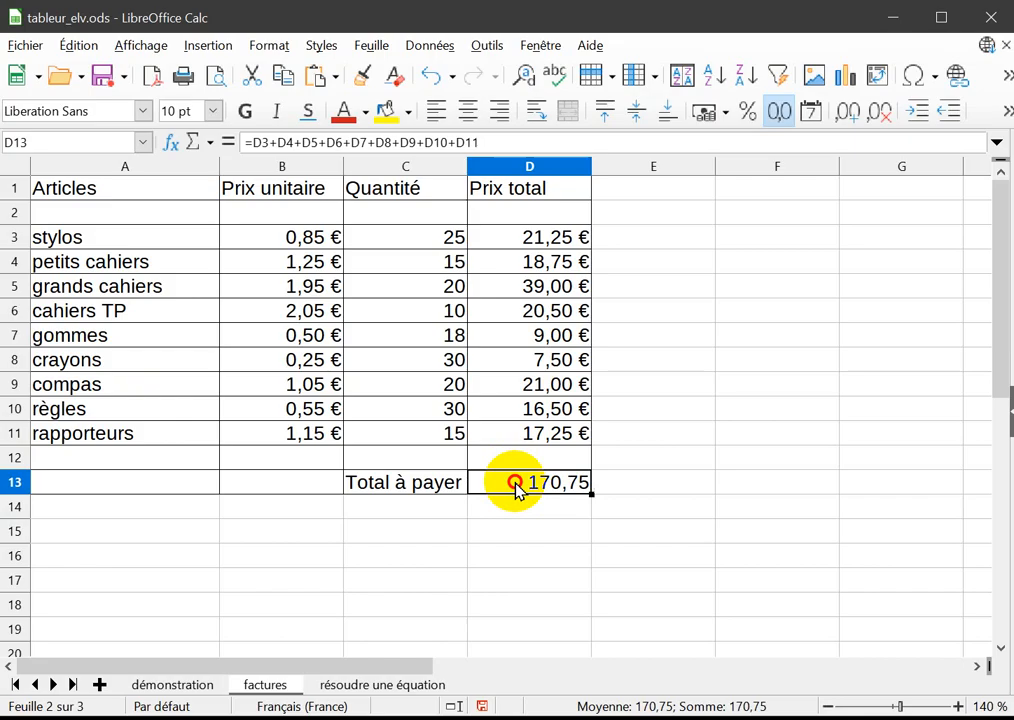
double_click(515, 487)
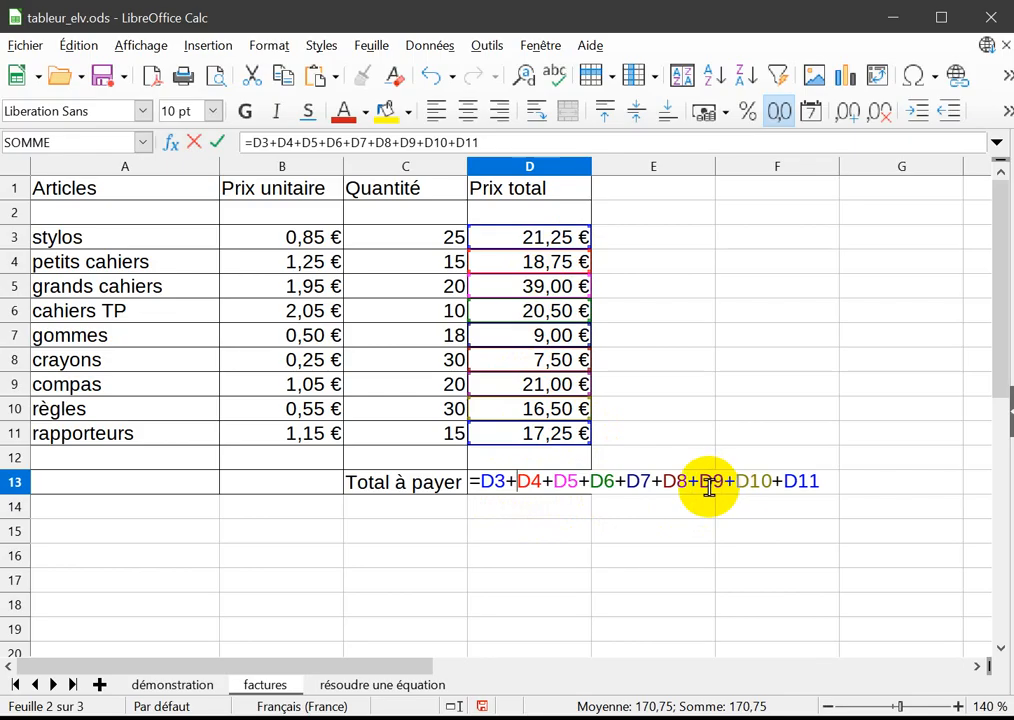
key("Escape")
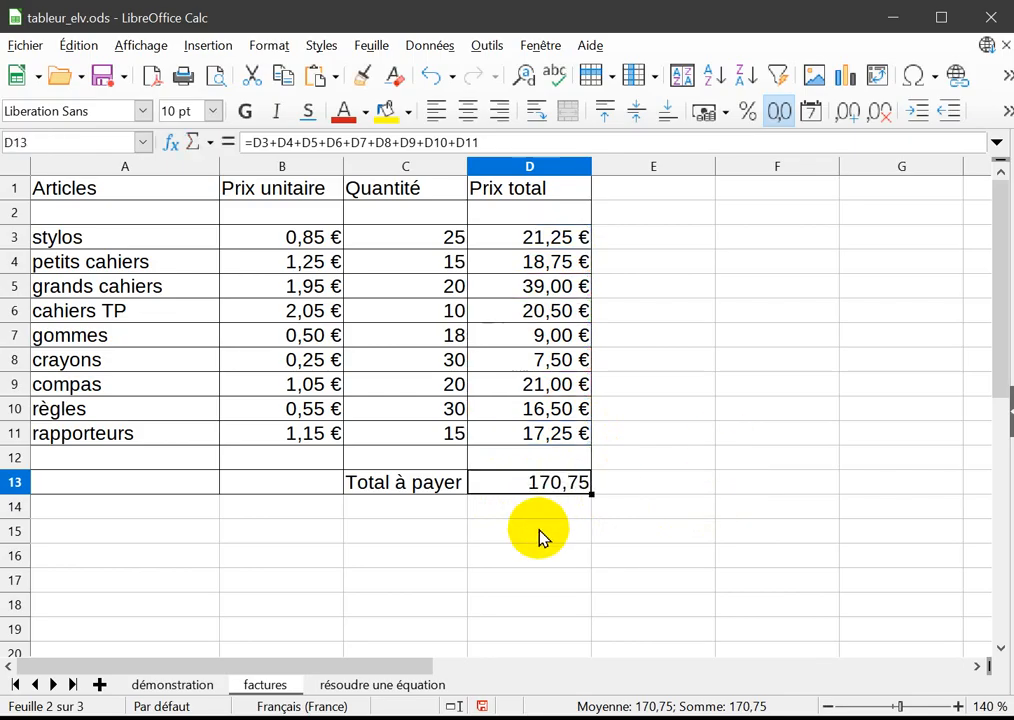
left_click(539, 531)
left_click(527, 487)
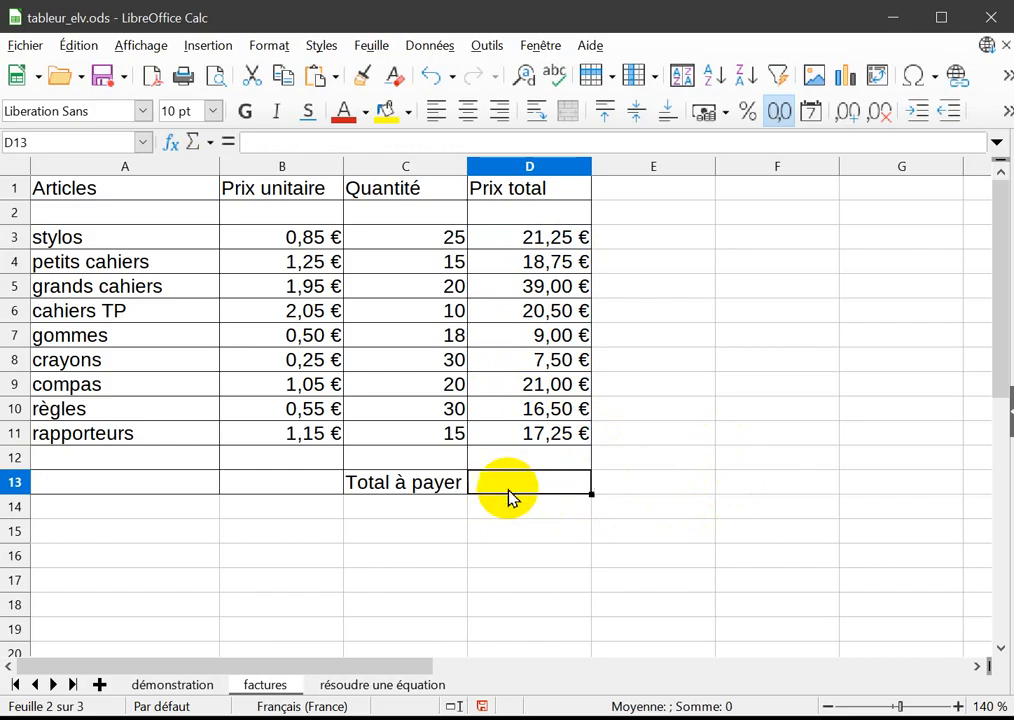
Enter the formula =somme(D3;D11) in D13 with a semicolon between the two references.
double_click(508, 484)
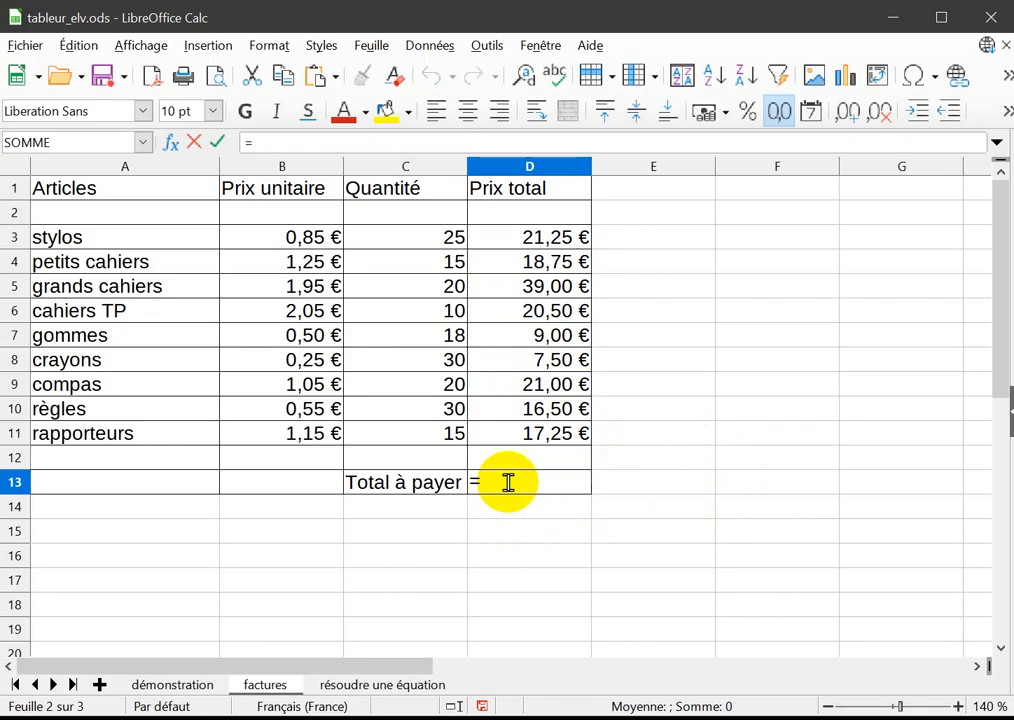
type("=somme")
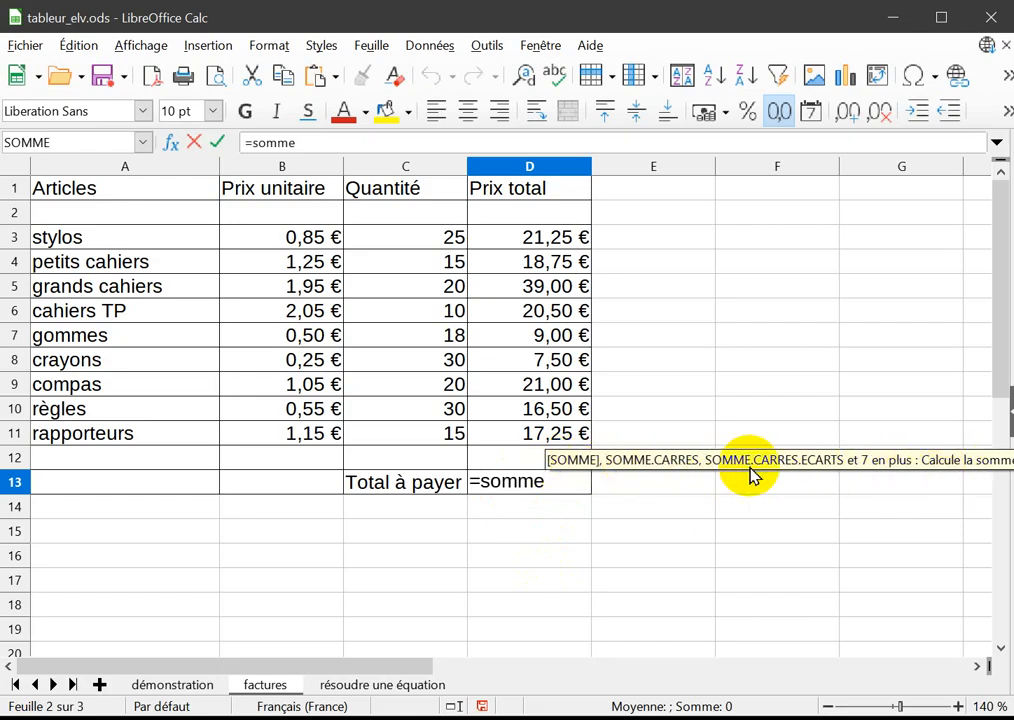
type("(")
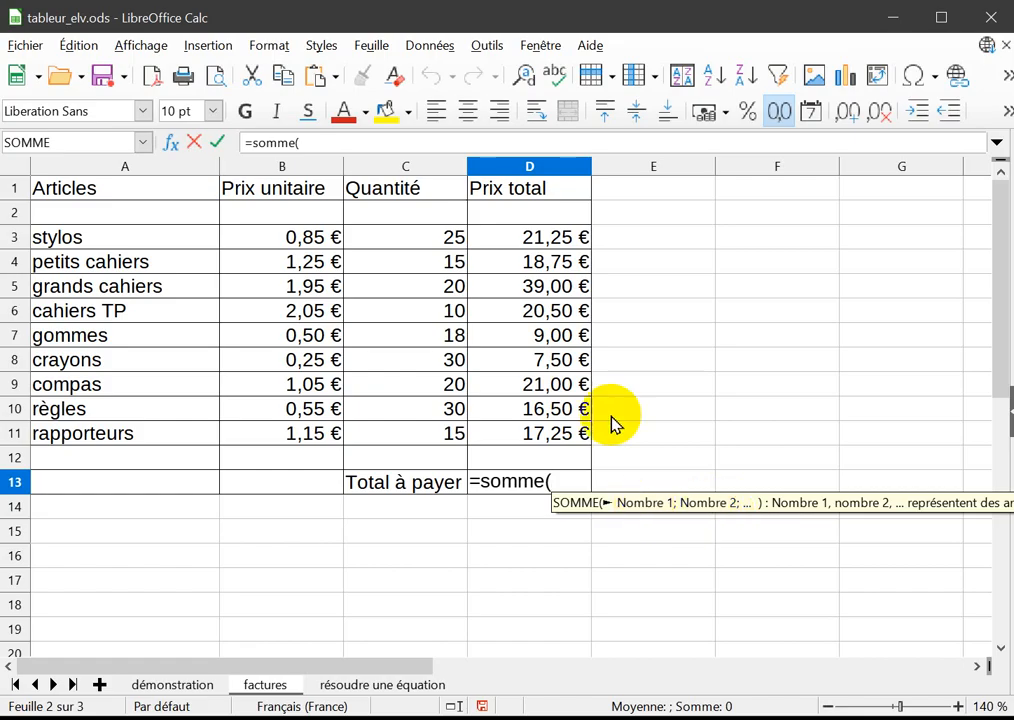
left_click(535, 244)
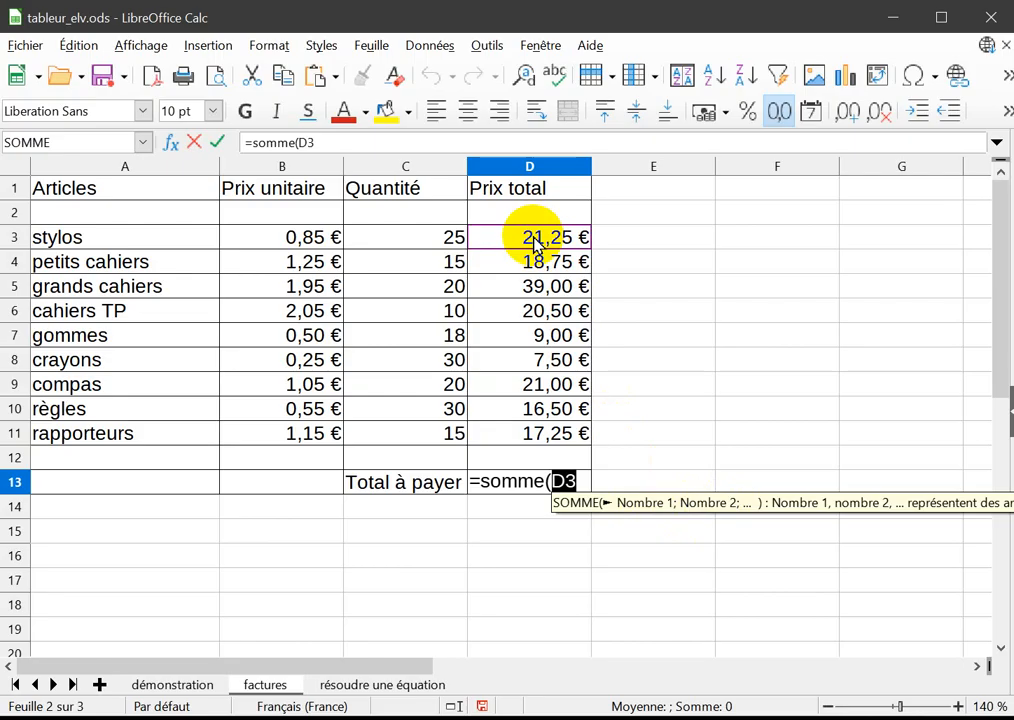
type(";")
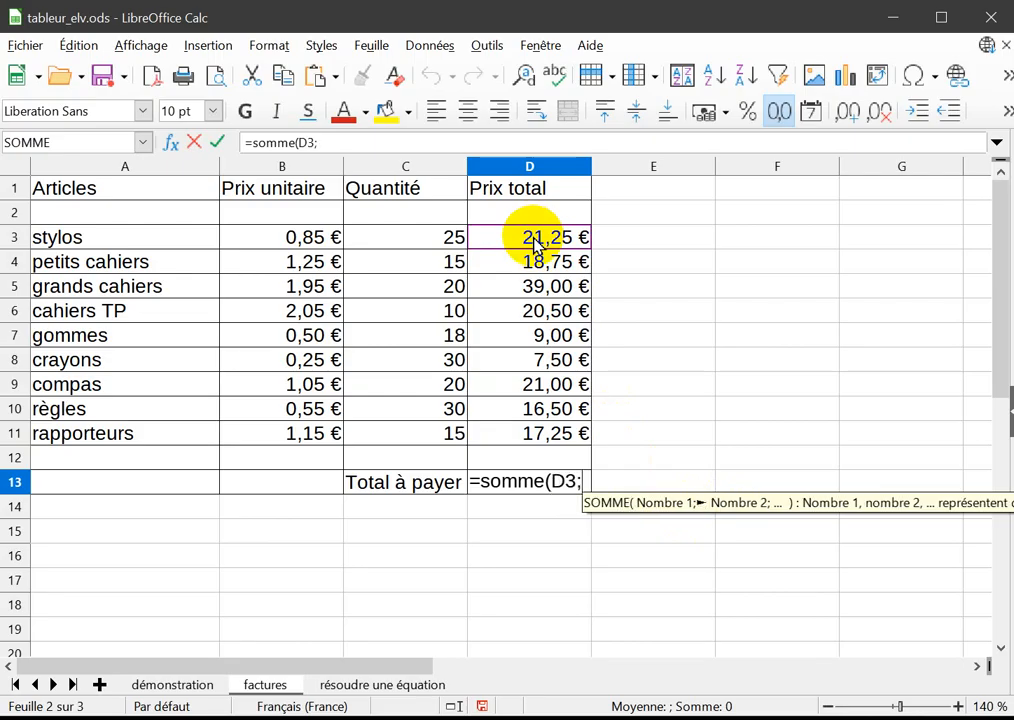
left_click(527, 443)
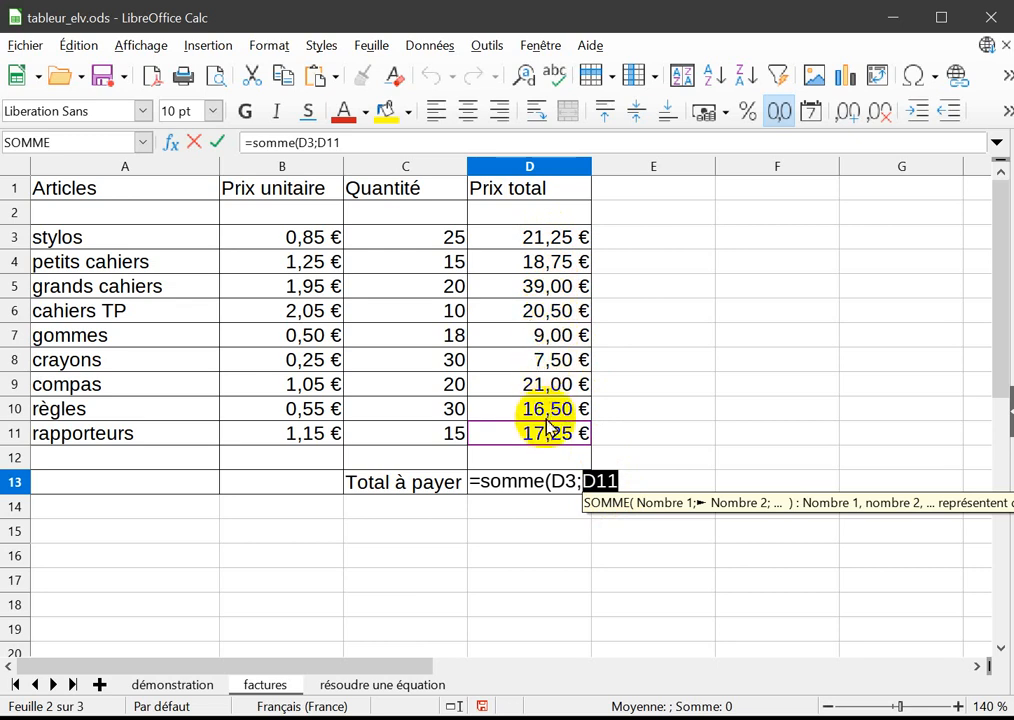
type(")")
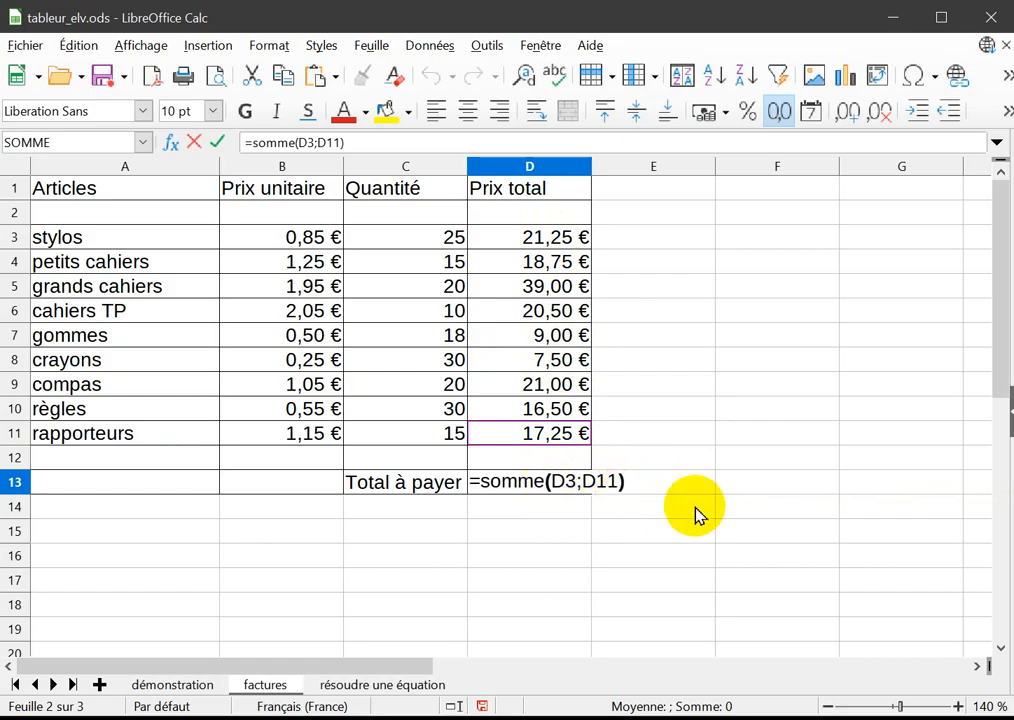
key("Return")
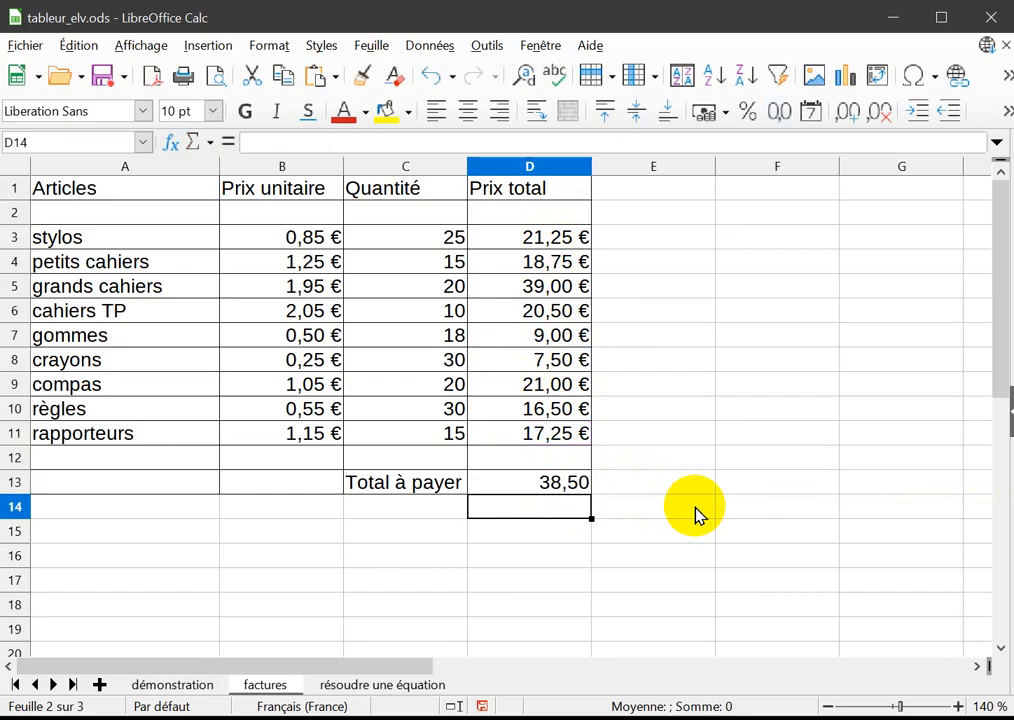
Examine the SOMME formula in D13 and select D3 and D11 together to compare their sum with its result.
left_click(552, 488)
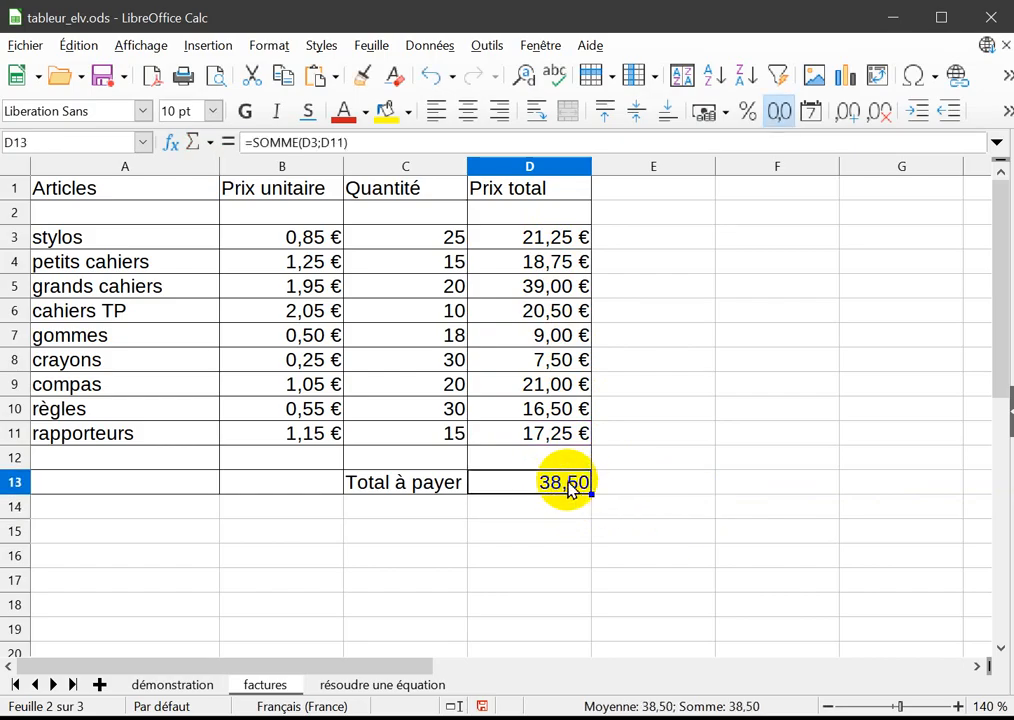
left_click(379, 144)
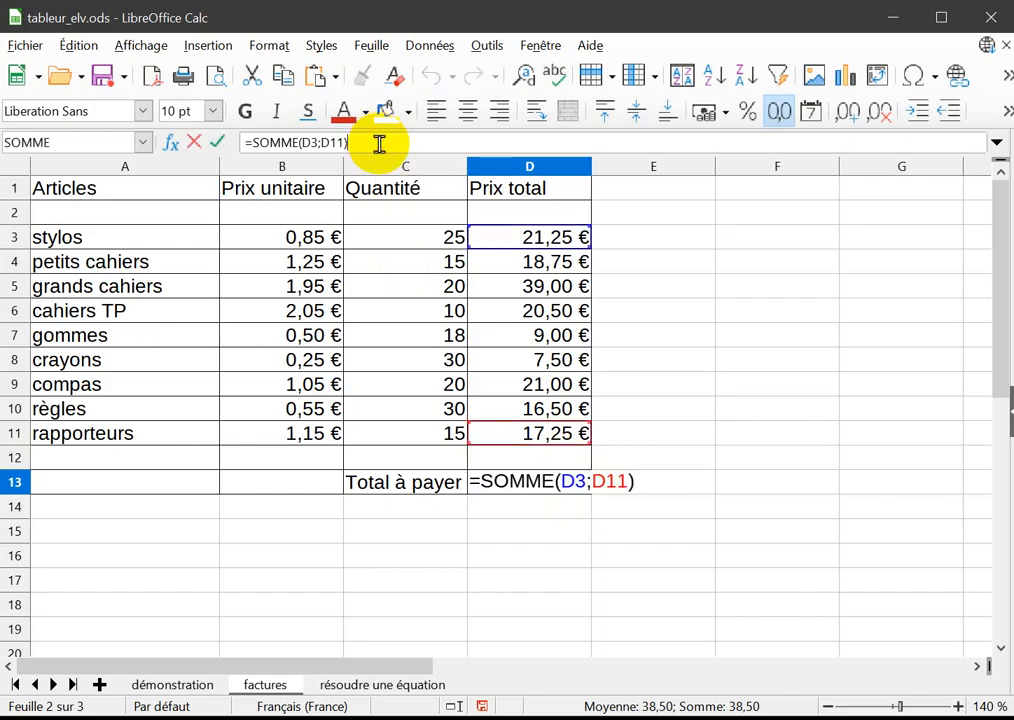
key("Escape")
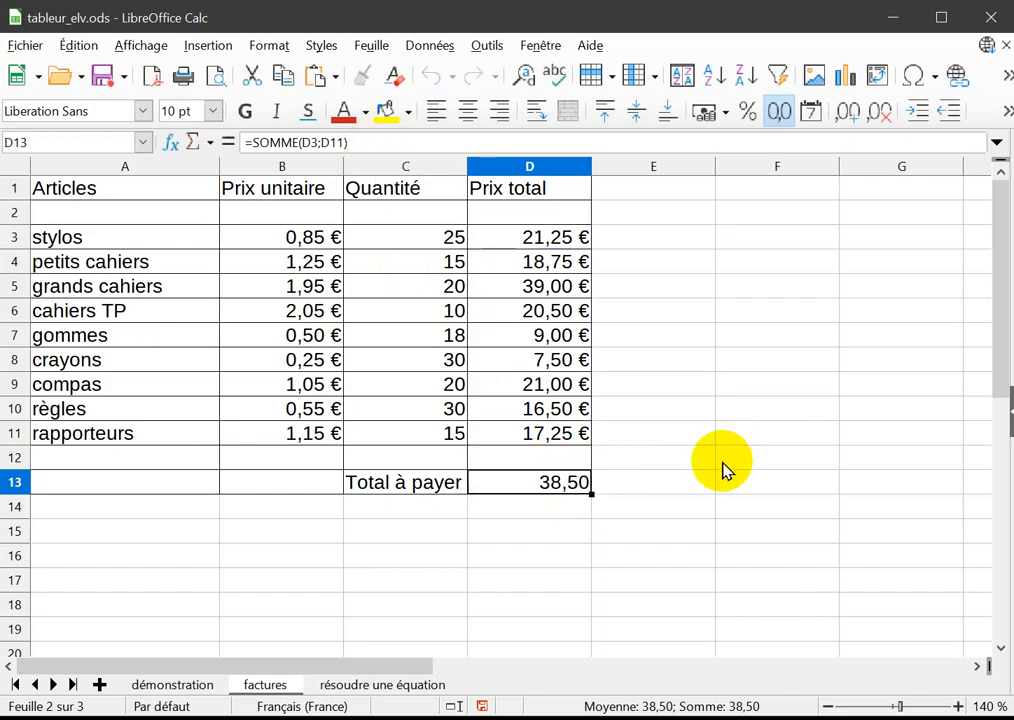
left_click(538, 240)
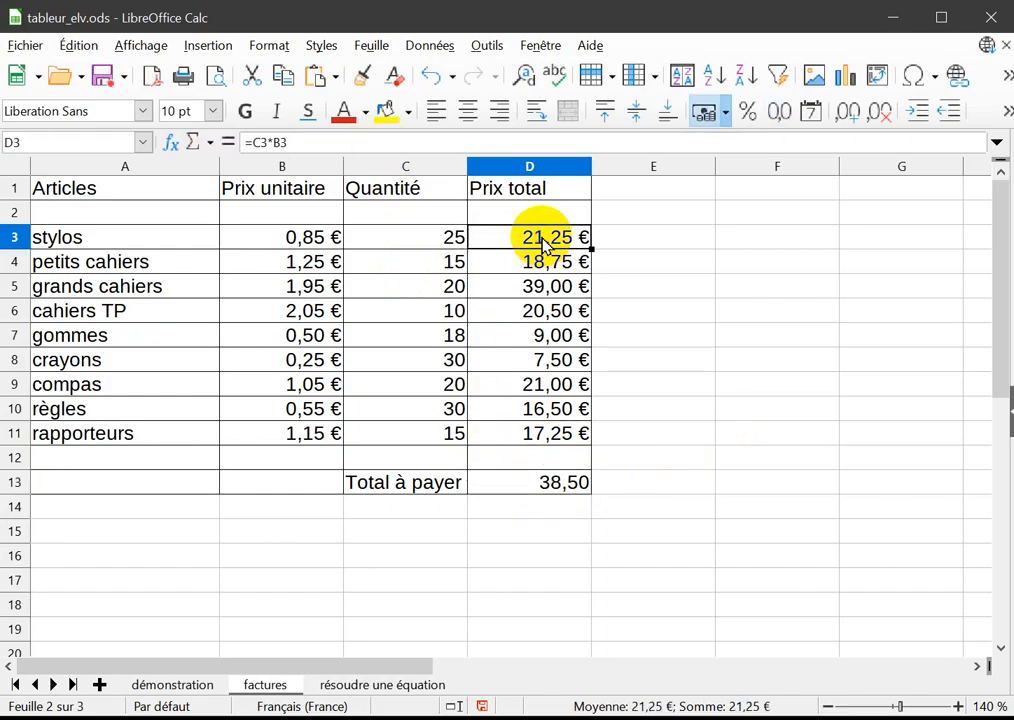
left_click(528, 434, "ctrl")
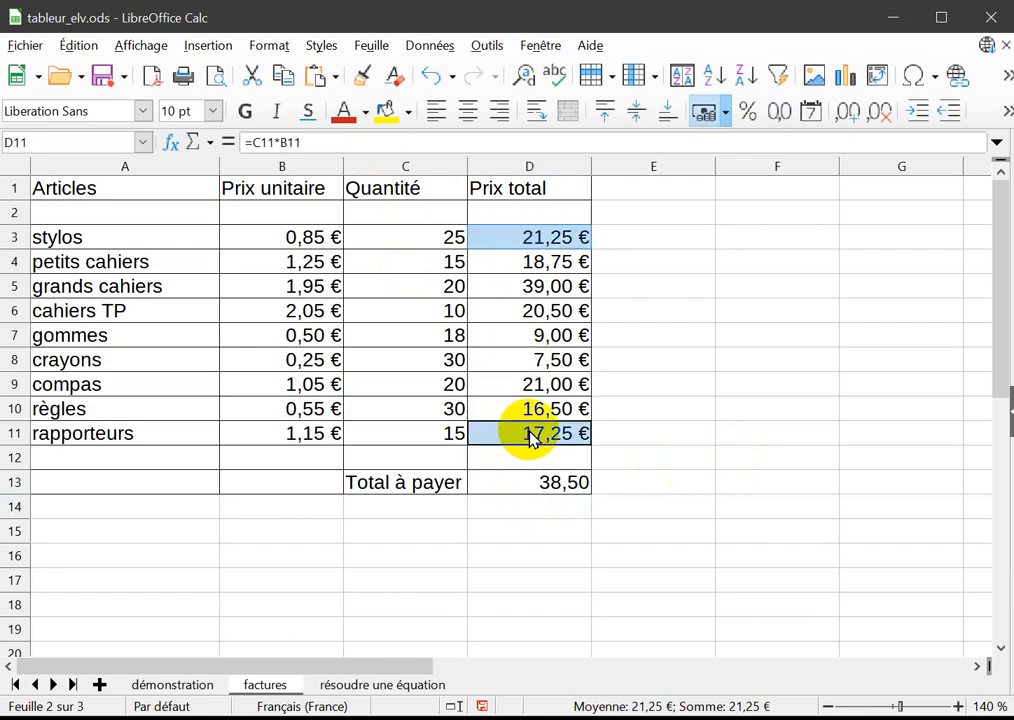
Replace the semicolon in D13's SOMME formula with a comma, making it =SOMME(D3,D11), and check the cell.
double_click(556, 488)
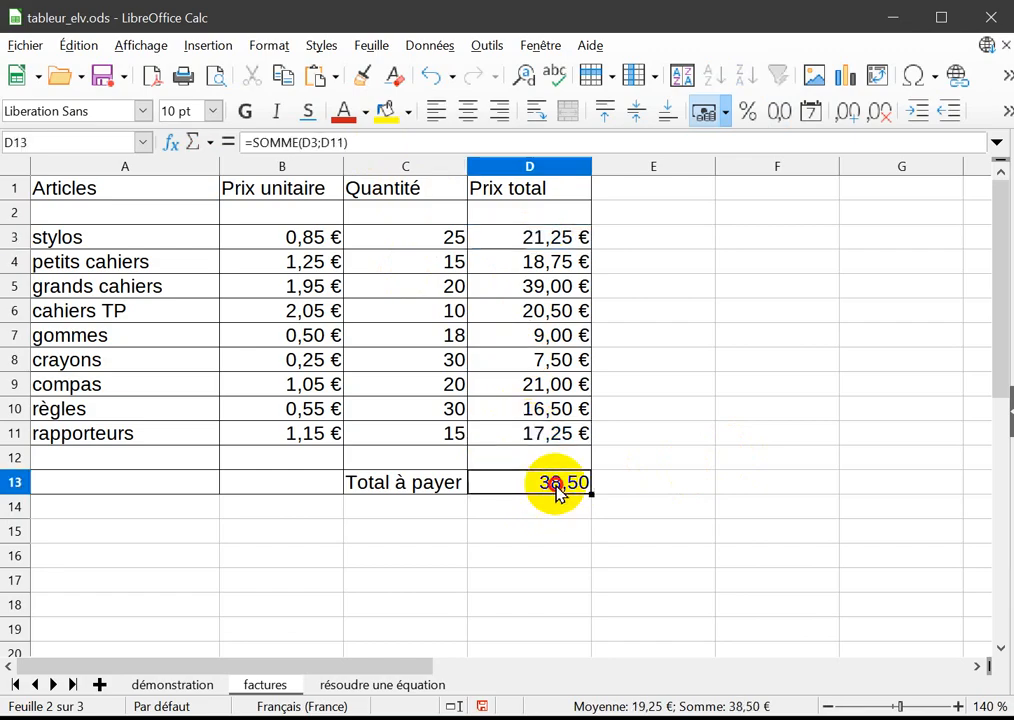
key("End")
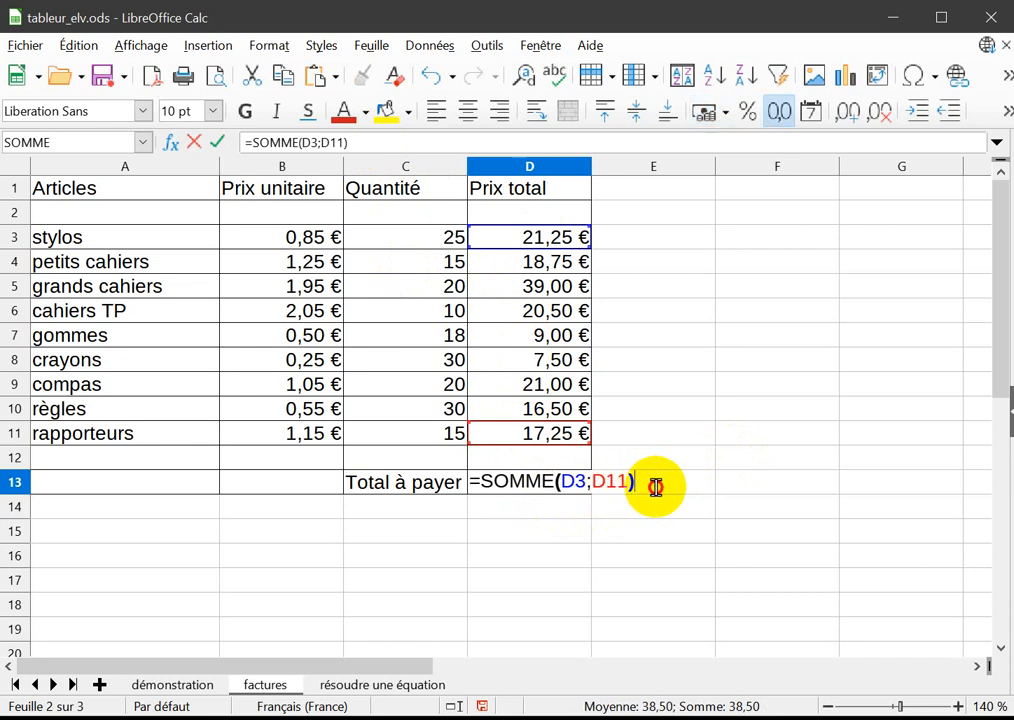
key("BackSpace")
key("BackSpace")
key("BackSpace")
key("BackSpace")
key("BackSpace")
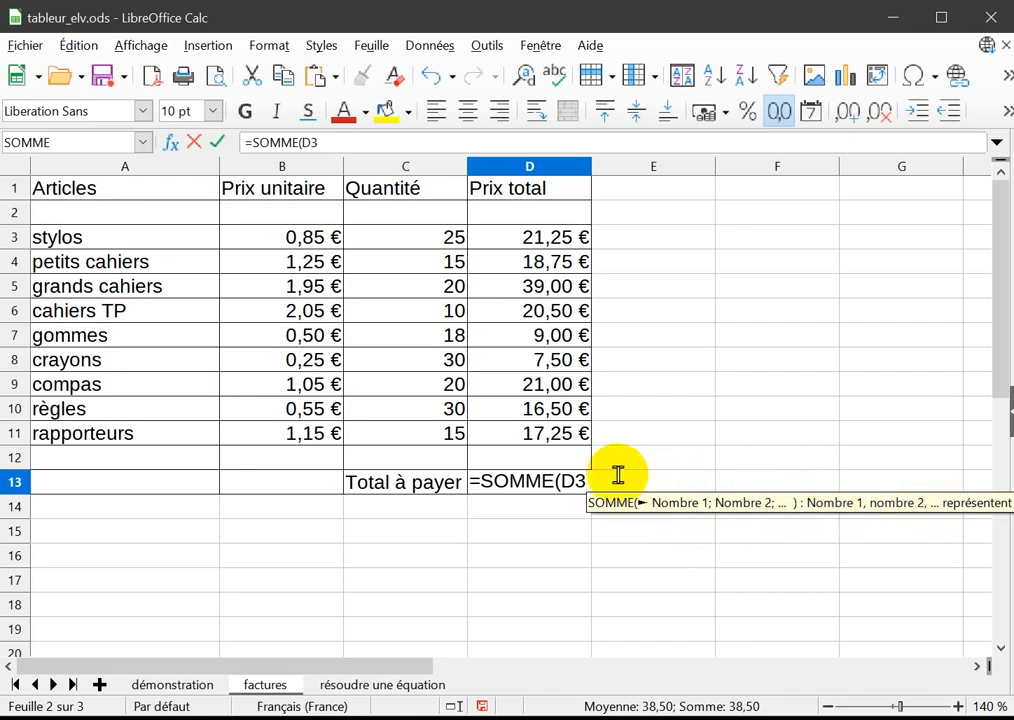
type(",")
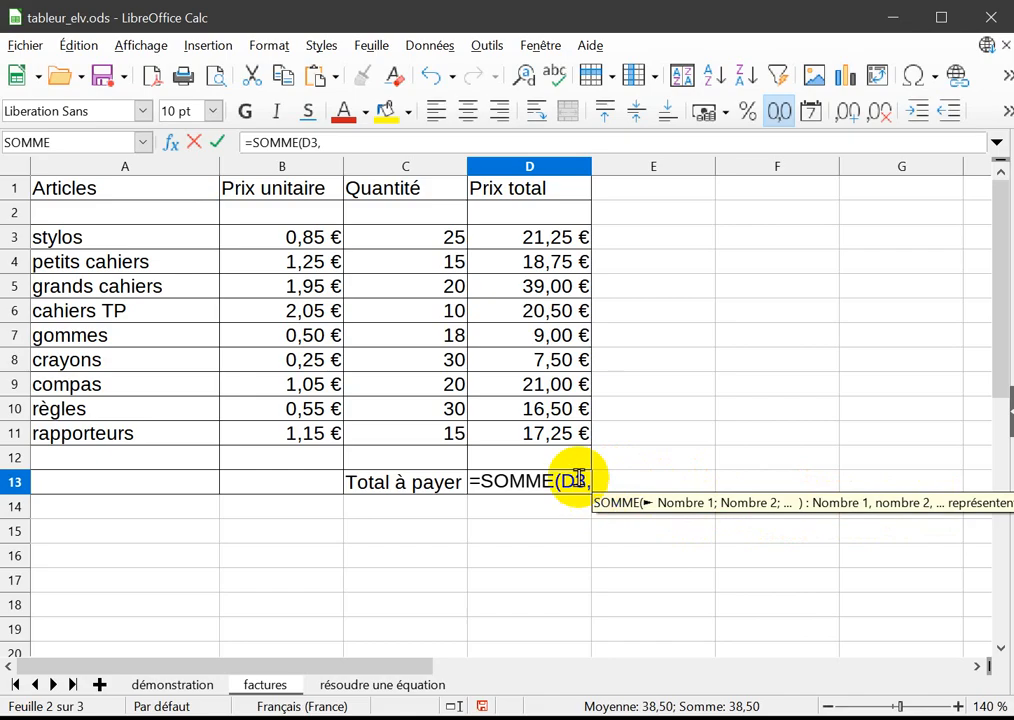
left_click(537, 440)
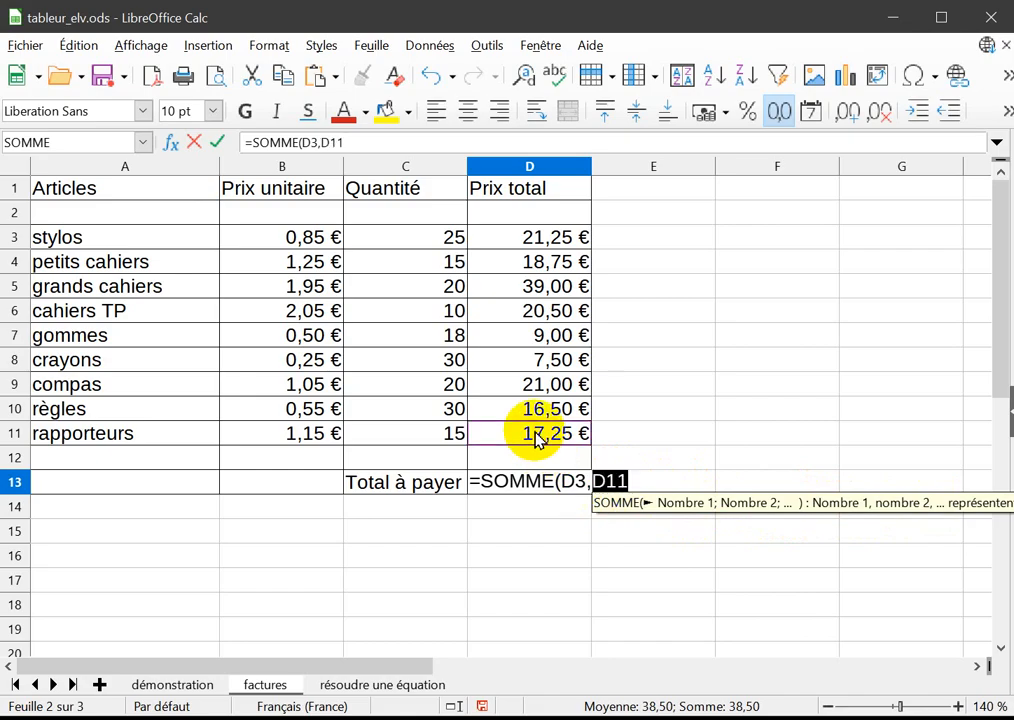
type(")")
key("Return")
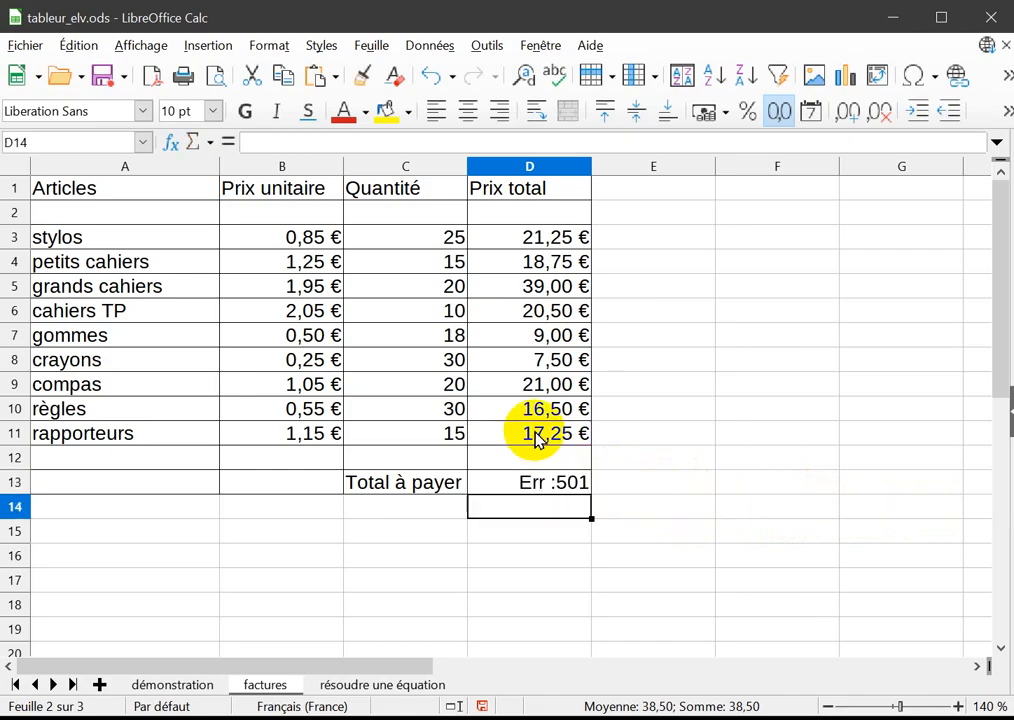
left_click(527, 481)
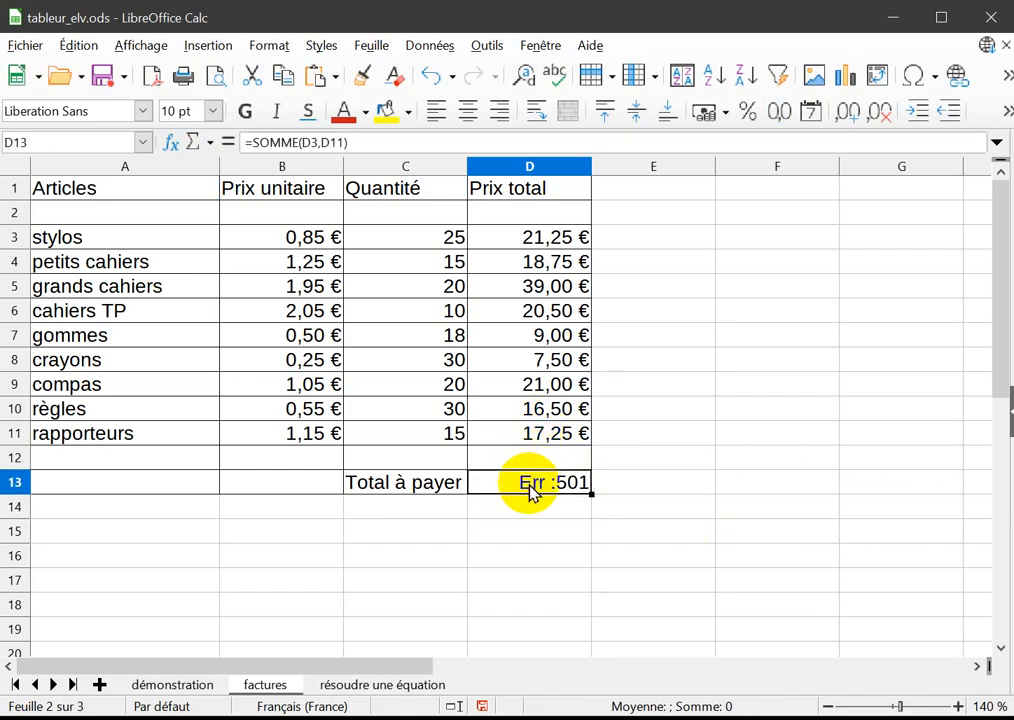
Replace the comma in D13's formula with a colon, making it =SOMME(D3:D11).
double_click(527, 484)
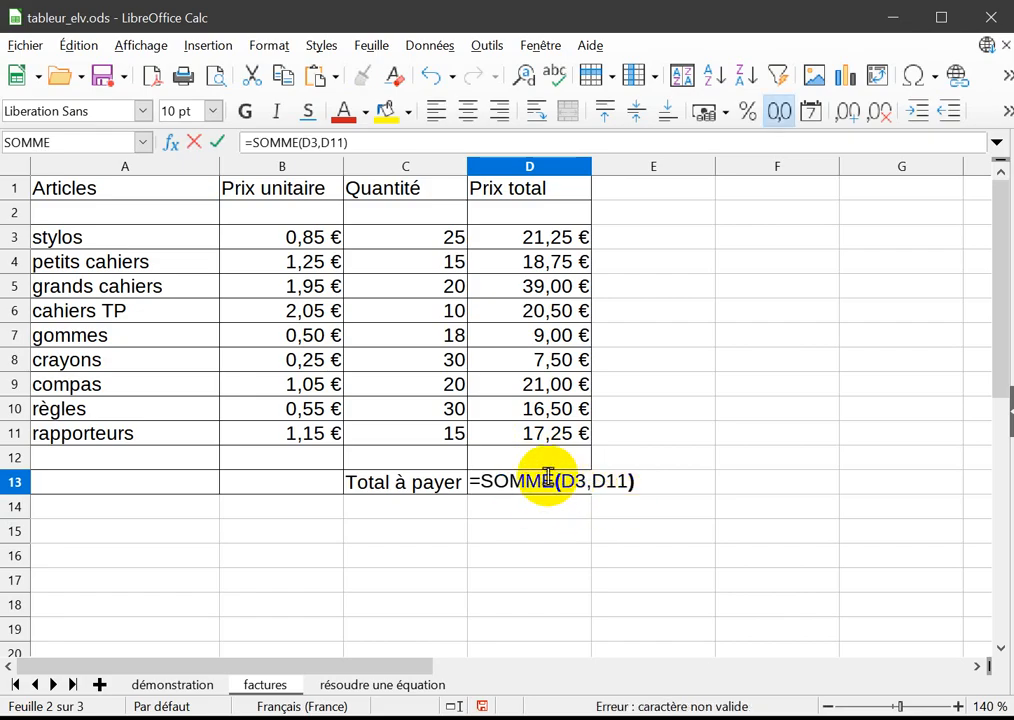
key("Right")
key("Right")
key("Right")
key("Right")
key("Right")
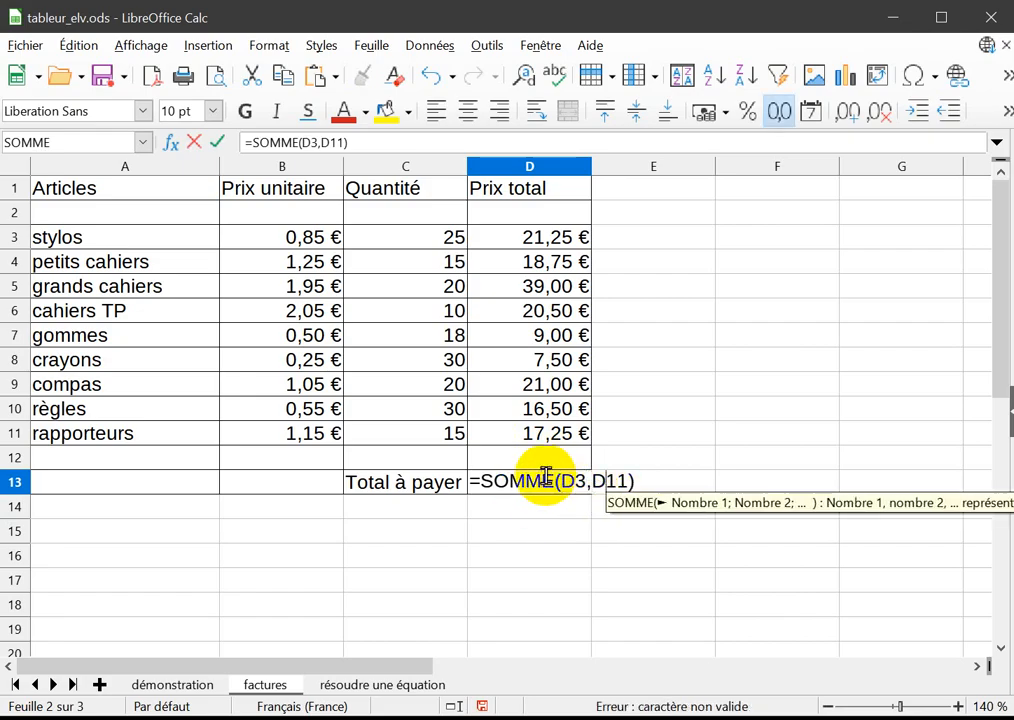
key("Left")
key("BackSpace")
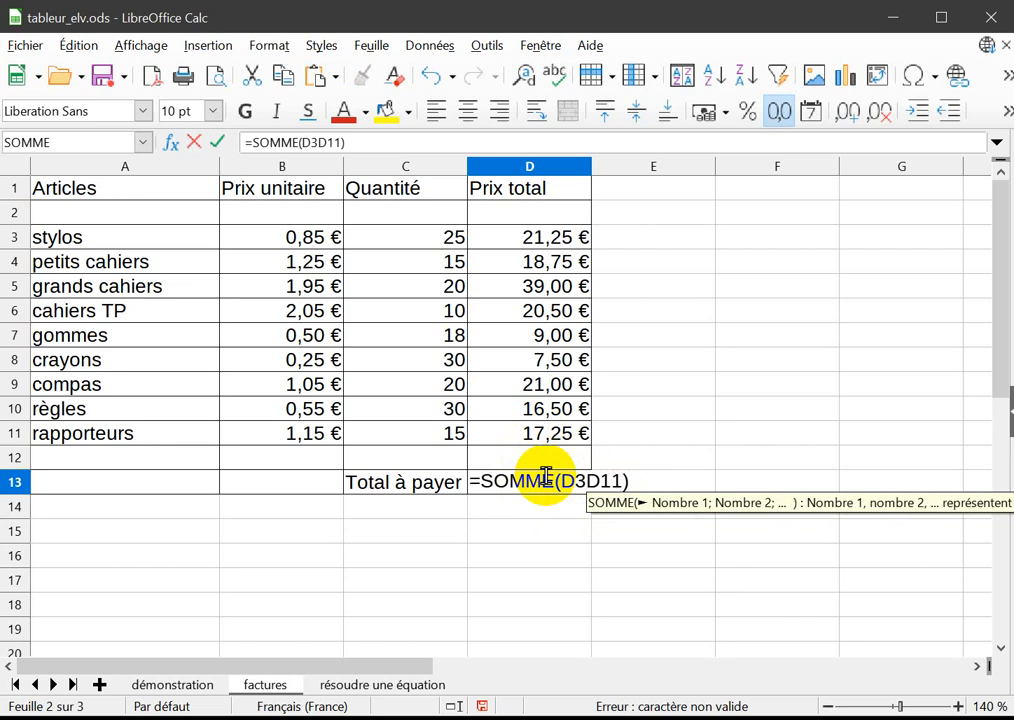
type(":")
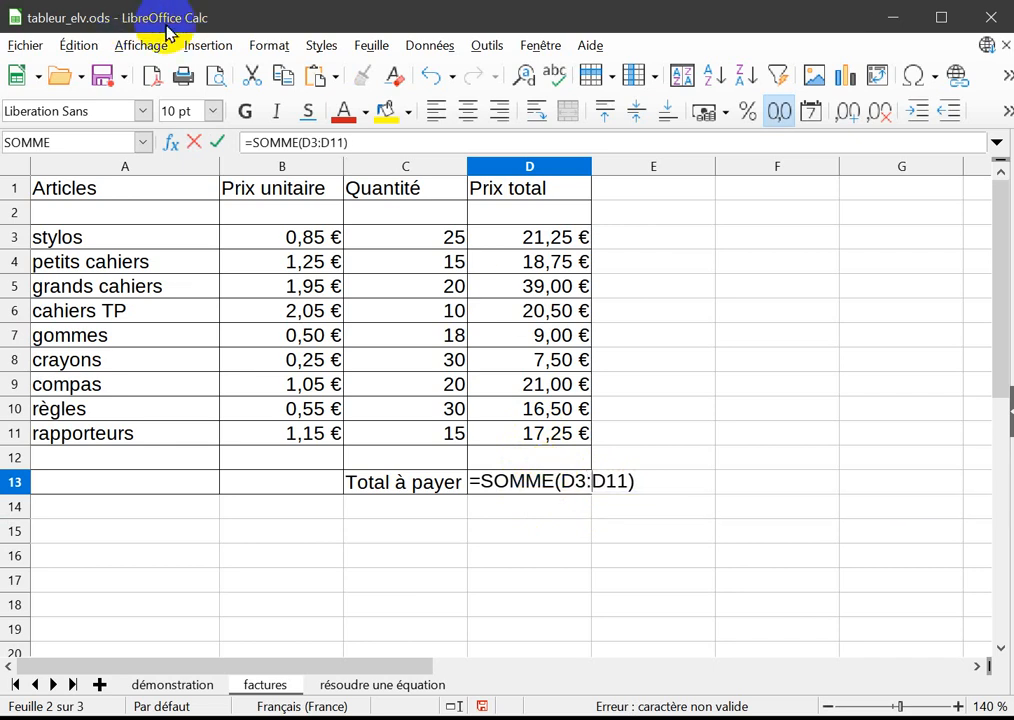
key("Return")
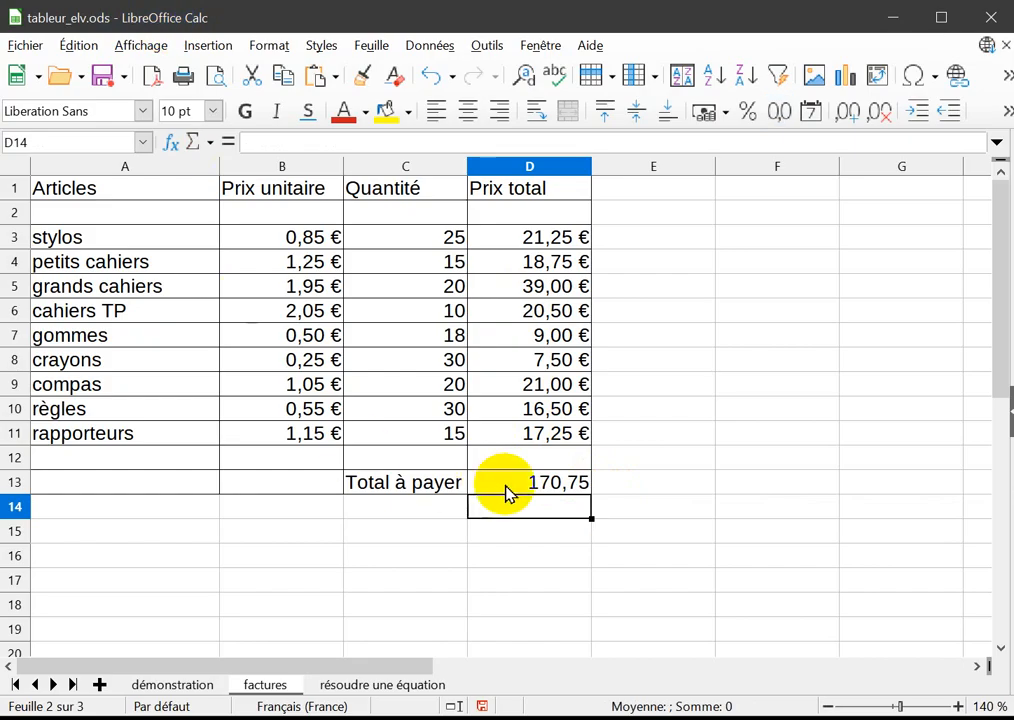
Examine the SOMME formula in D13 and the range of cells it references.
left_click(507, 490)
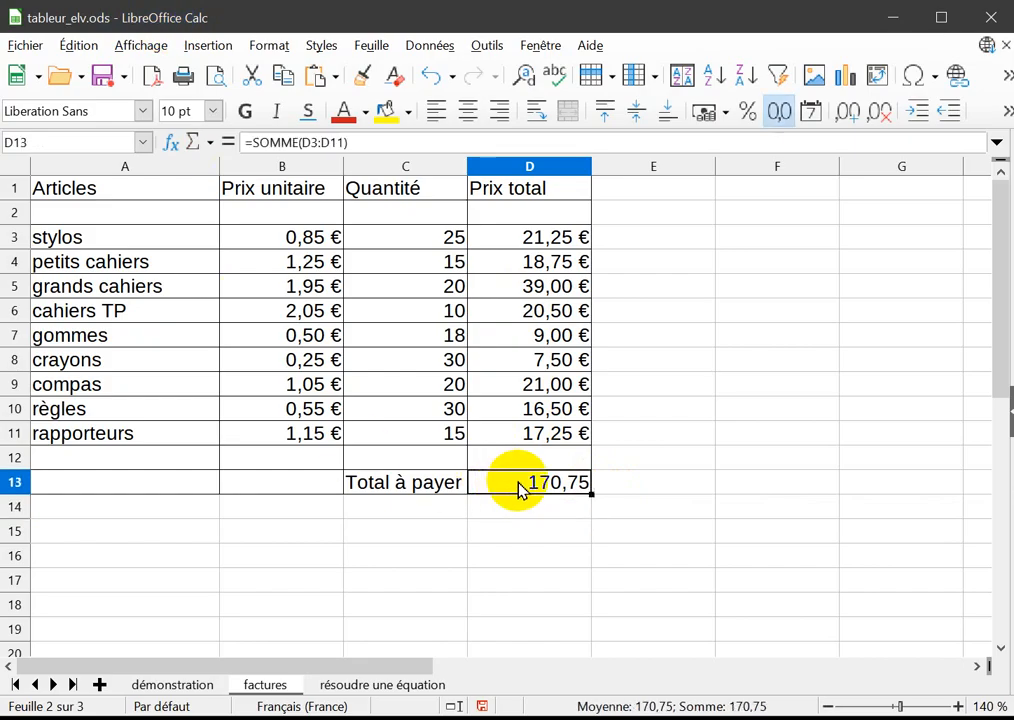
double_click(518, 488)
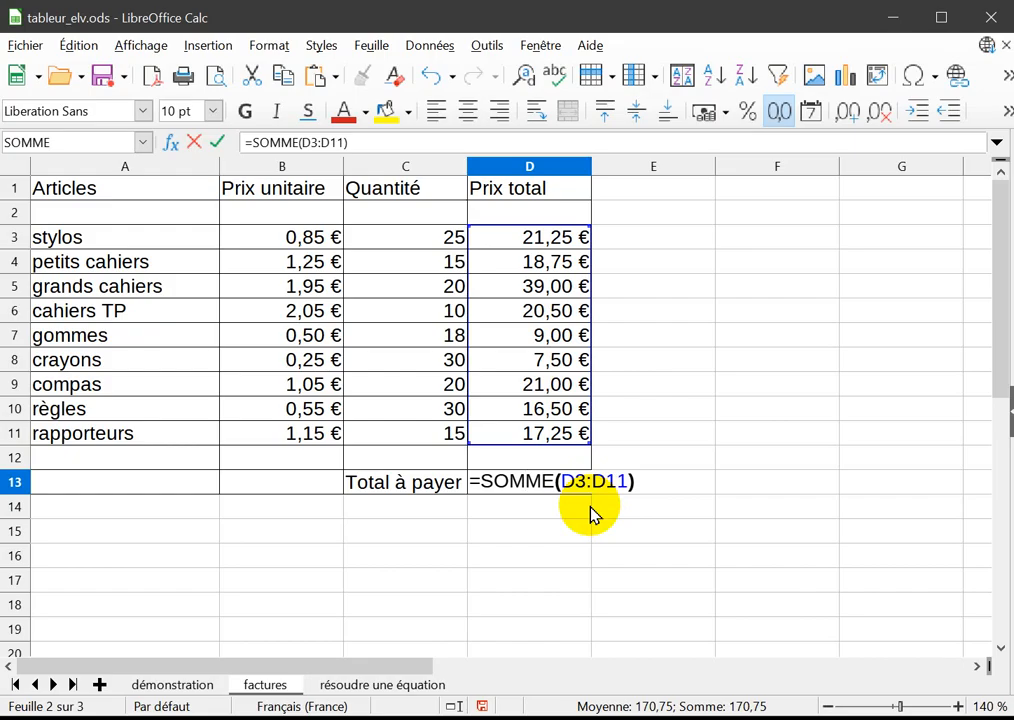
key("Return")
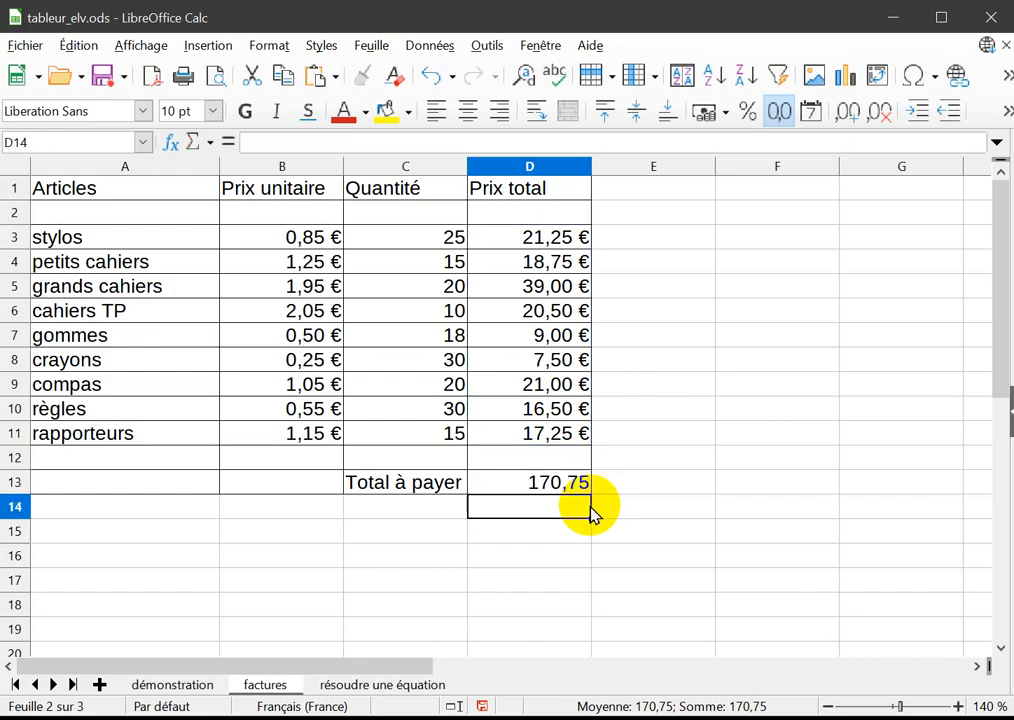
left_click(537, 487)
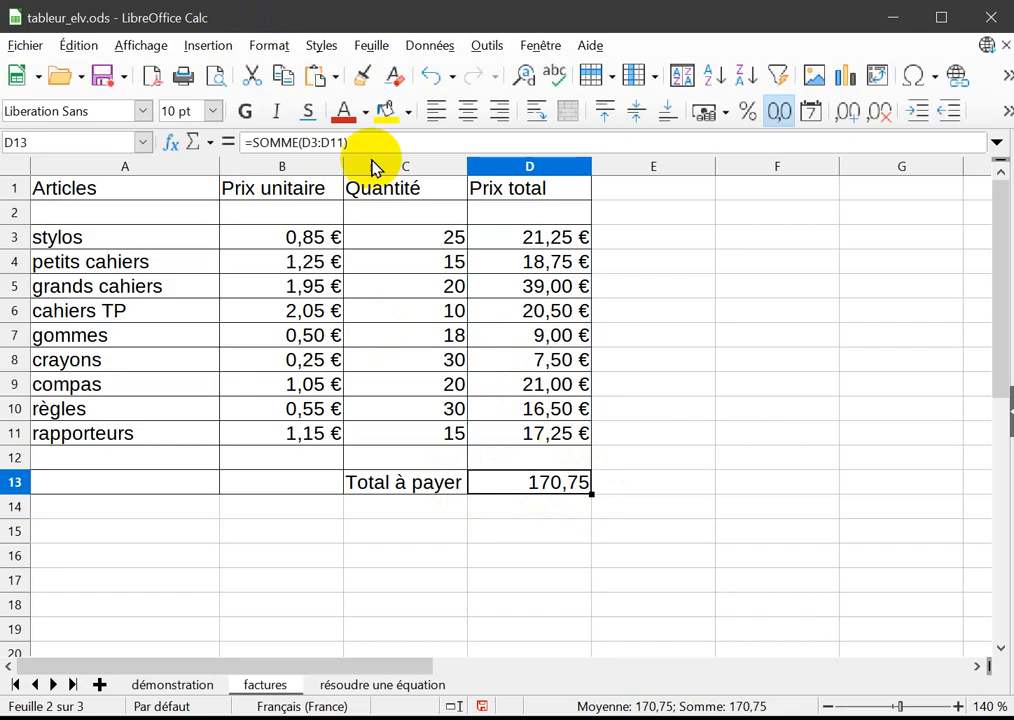
left_click(269, 45)
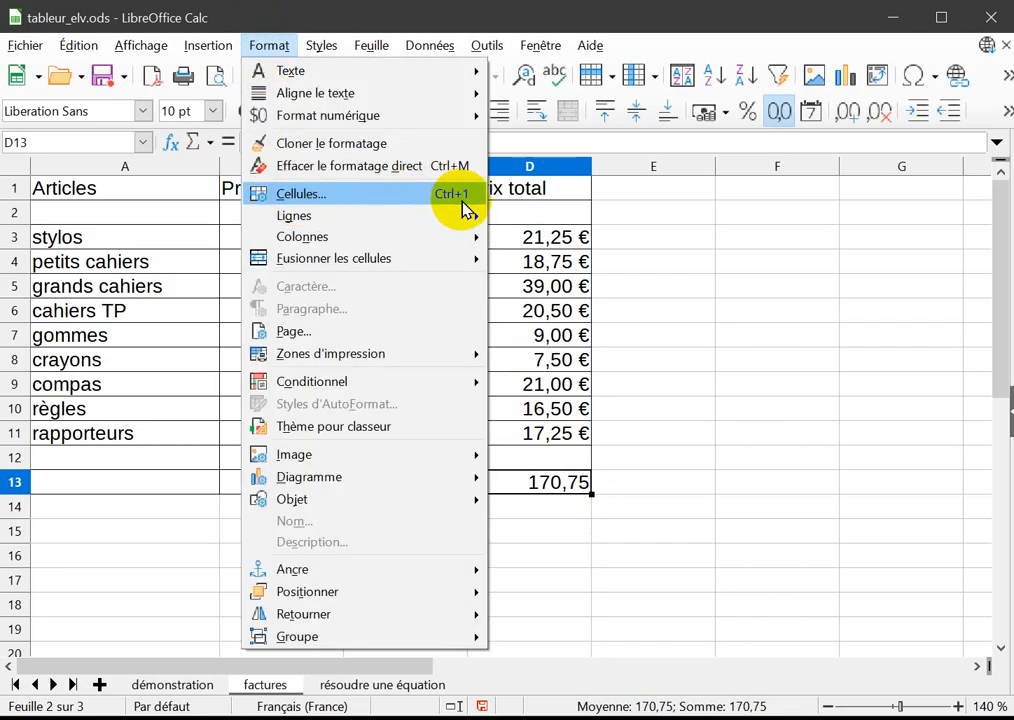
key("Escape")
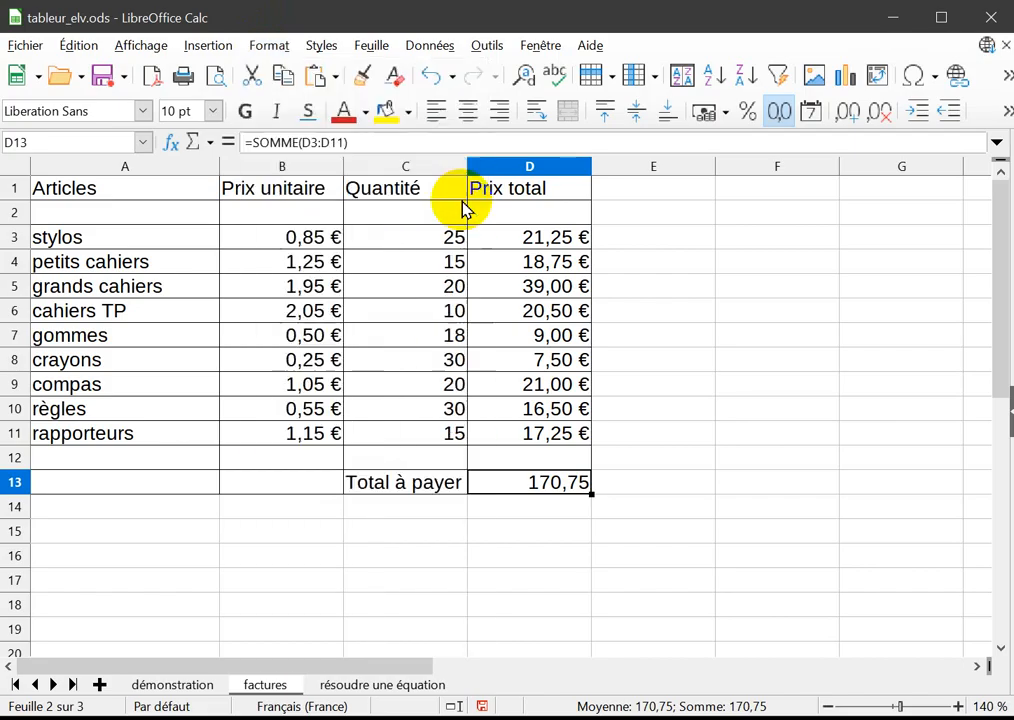
right_click(551, 494)
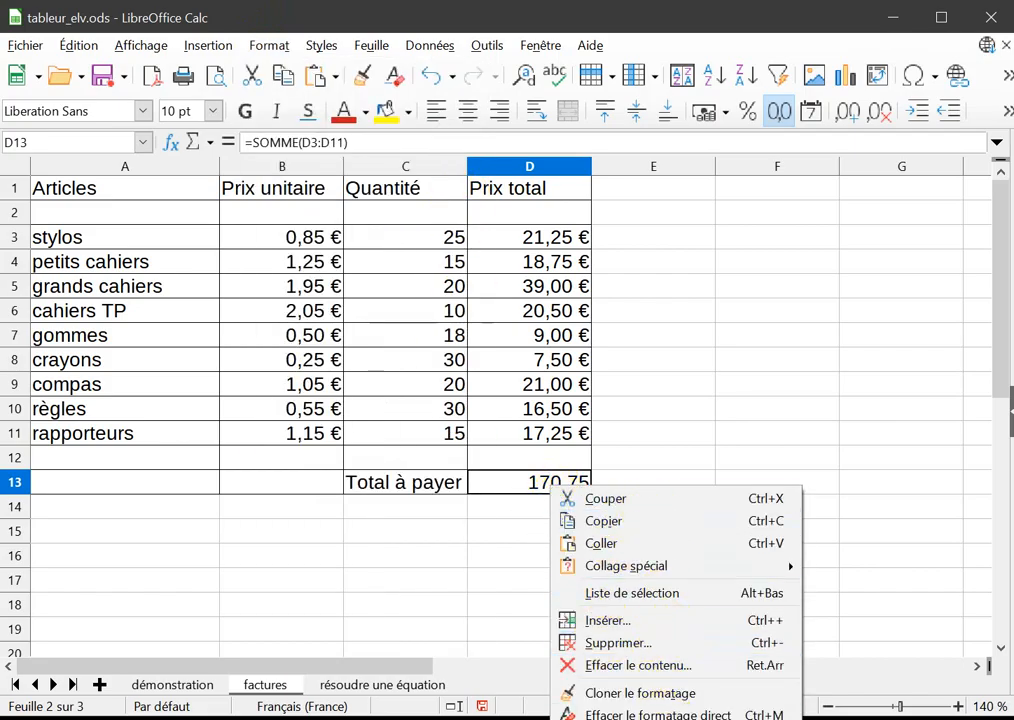
left_click(686, 290)
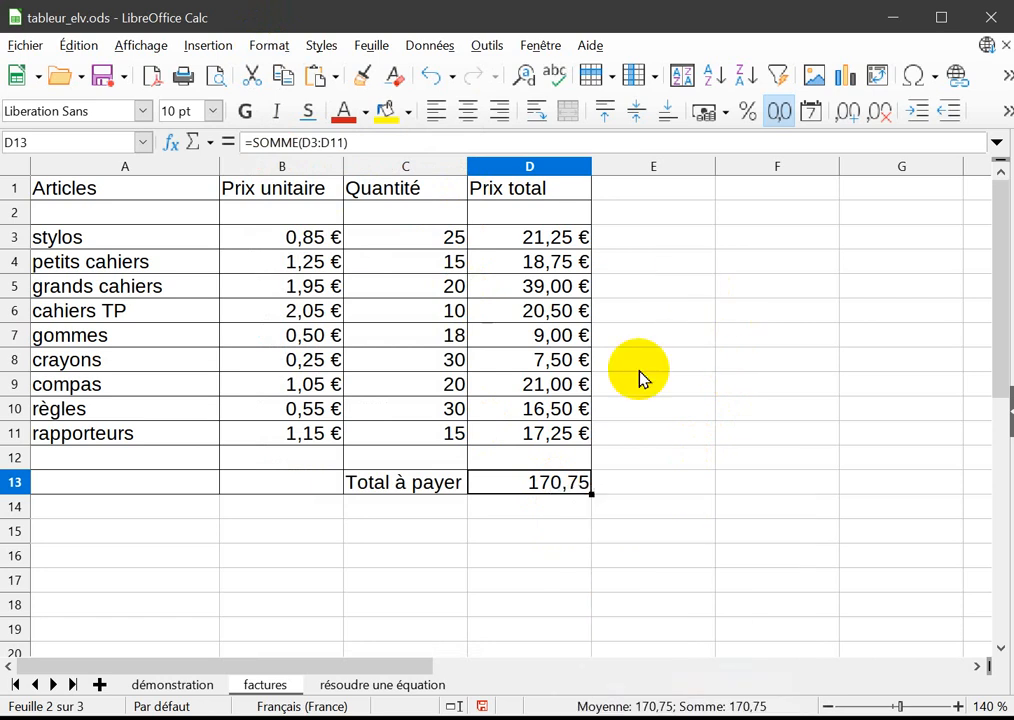
left_click(550, 246)
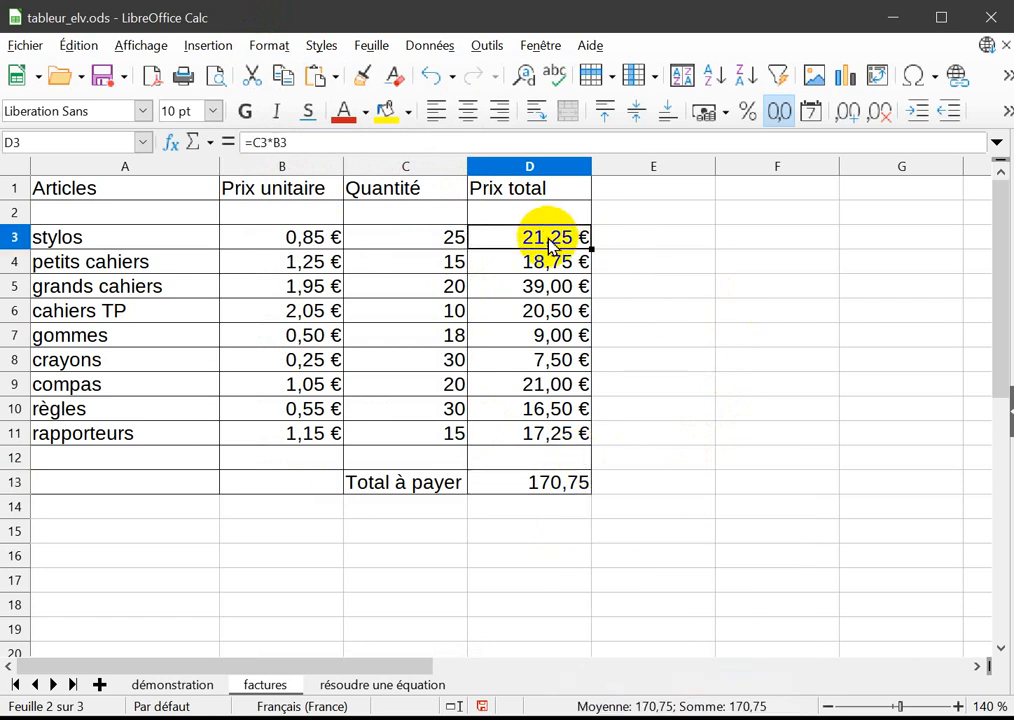
right_click(550, 243)
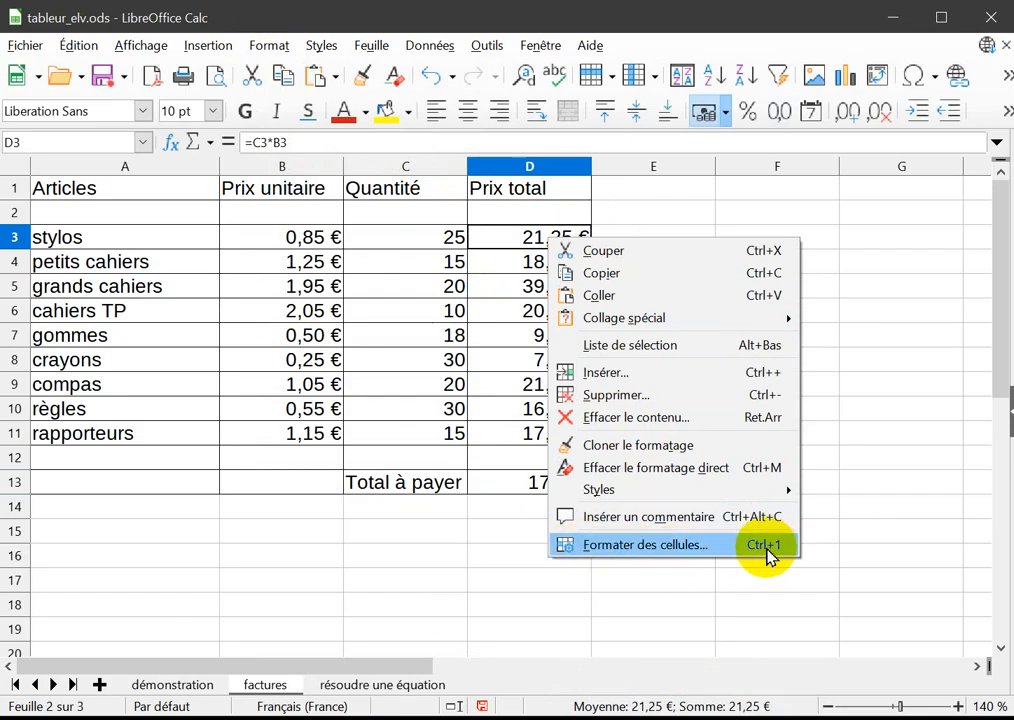
left_click(495, 550)
Format the total to pay in D13 as euro currency with two decimals, using the -1 234,00 € format.
left_click(540, 488)
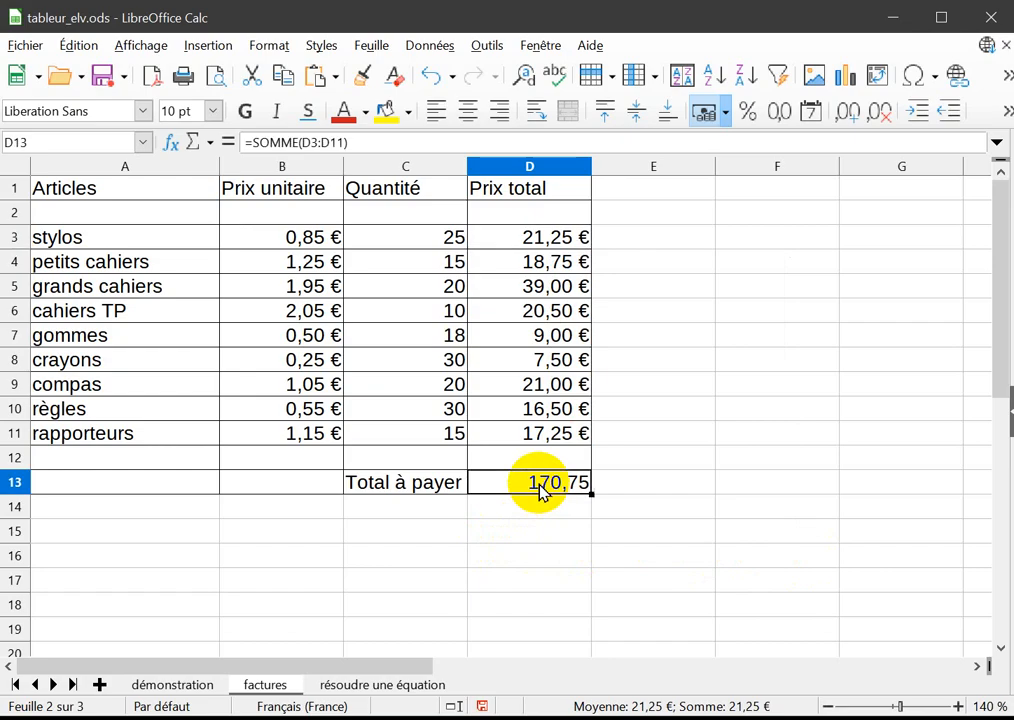
left_click(276, 49)
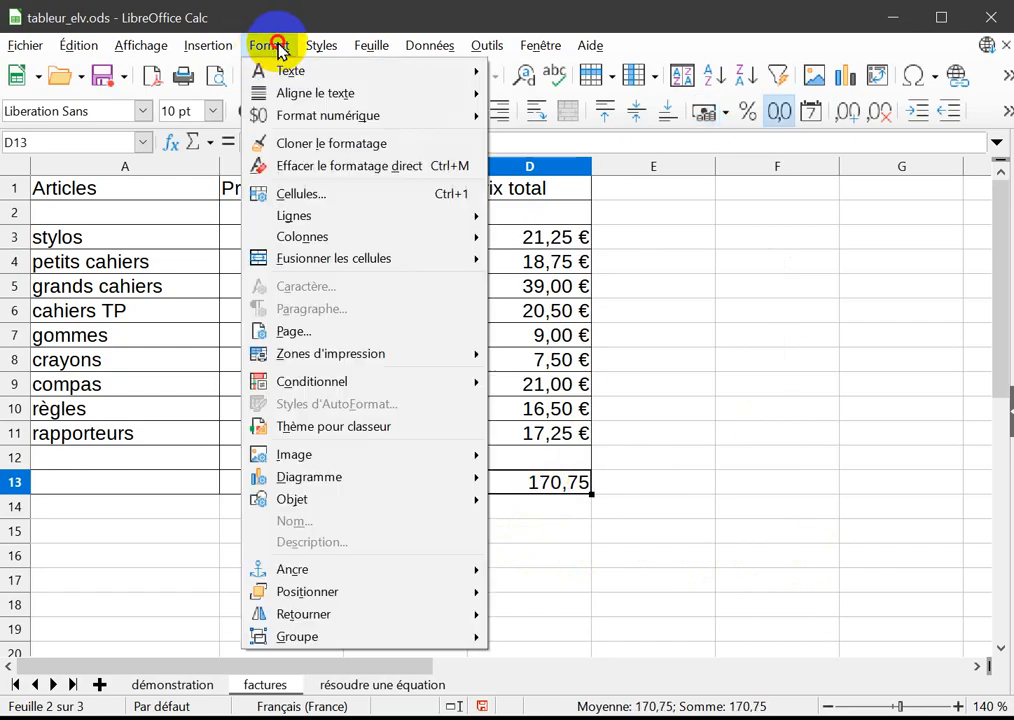
left_click(351, 196)
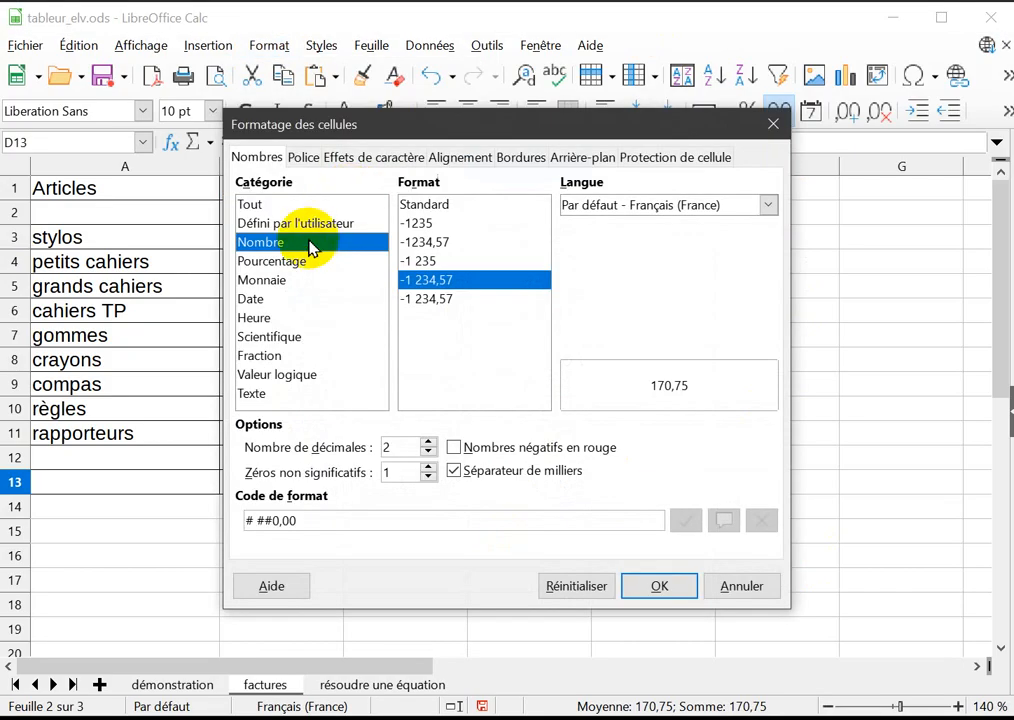
left_click(266, 283)
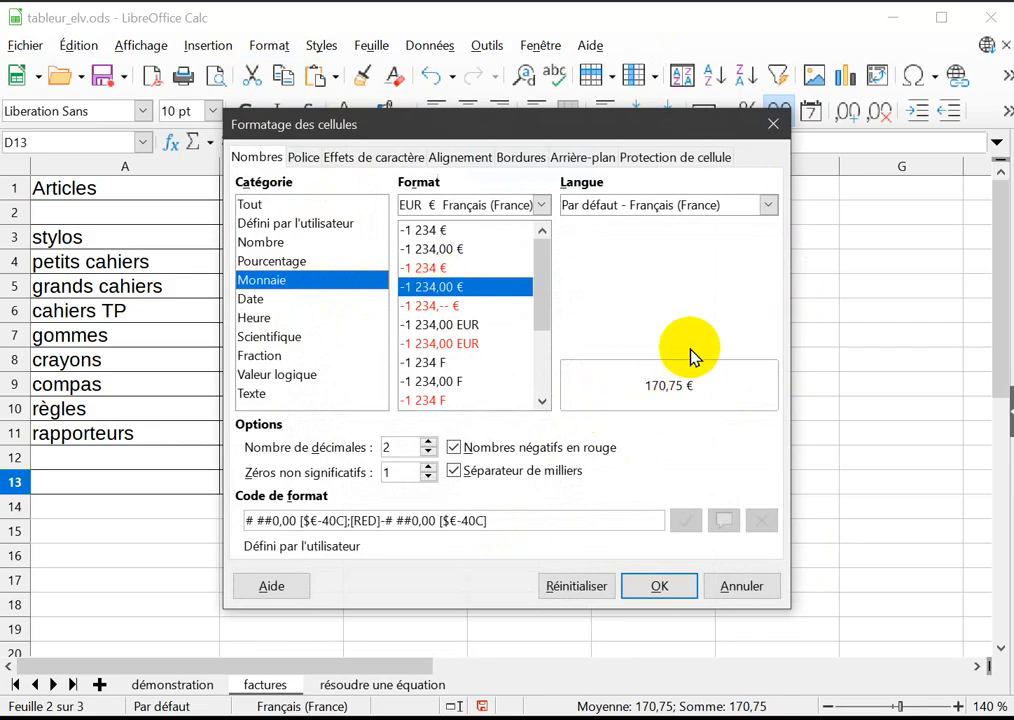
left_click_drag(631, 130, 318, 103)
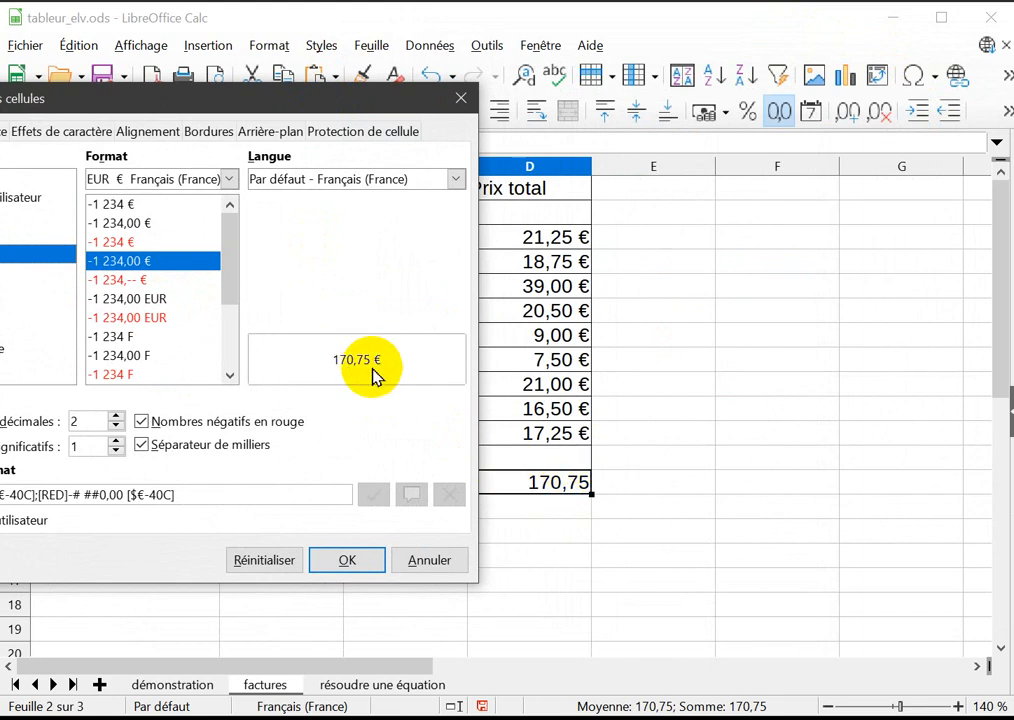
left_click_drag(315, 100, 551, 119)
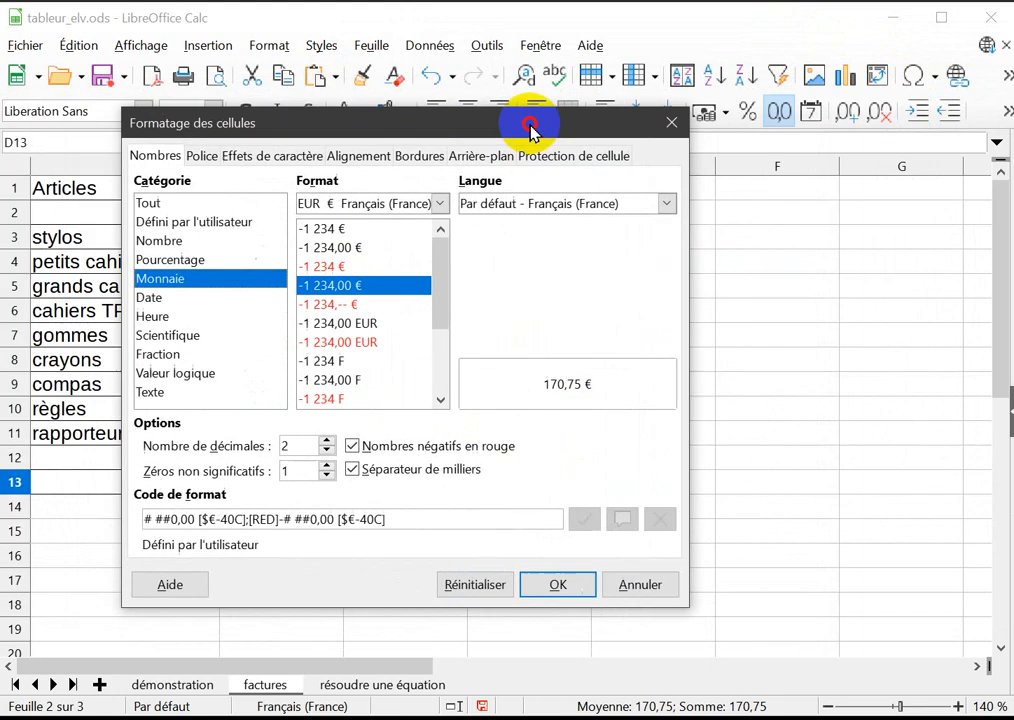
left_click(582, 579)
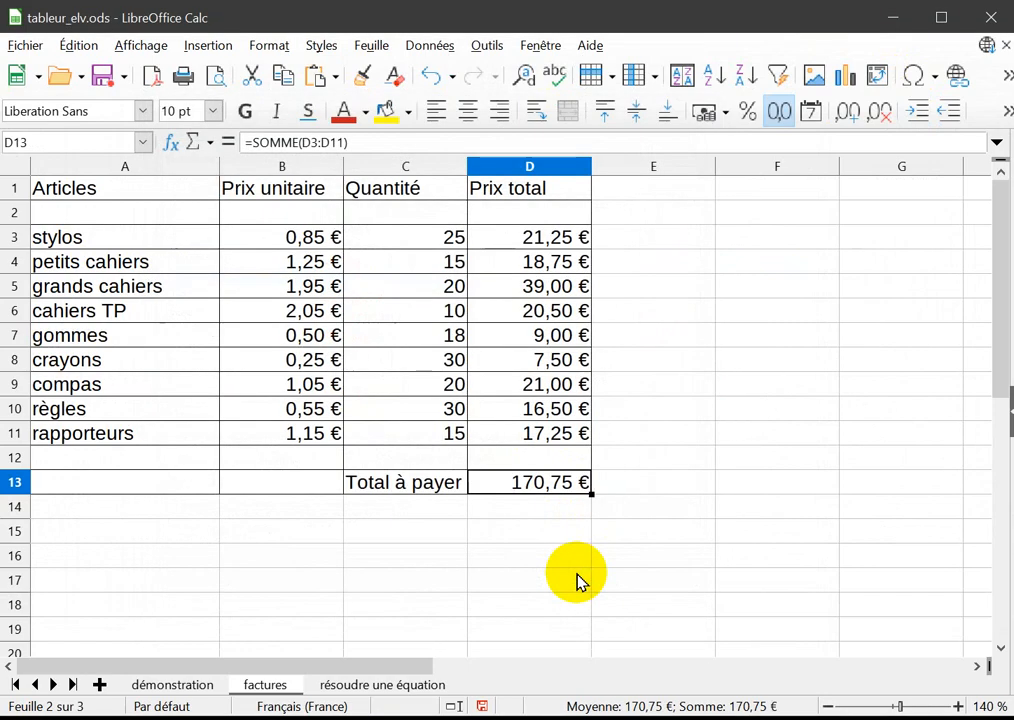
left_click(495, 533)
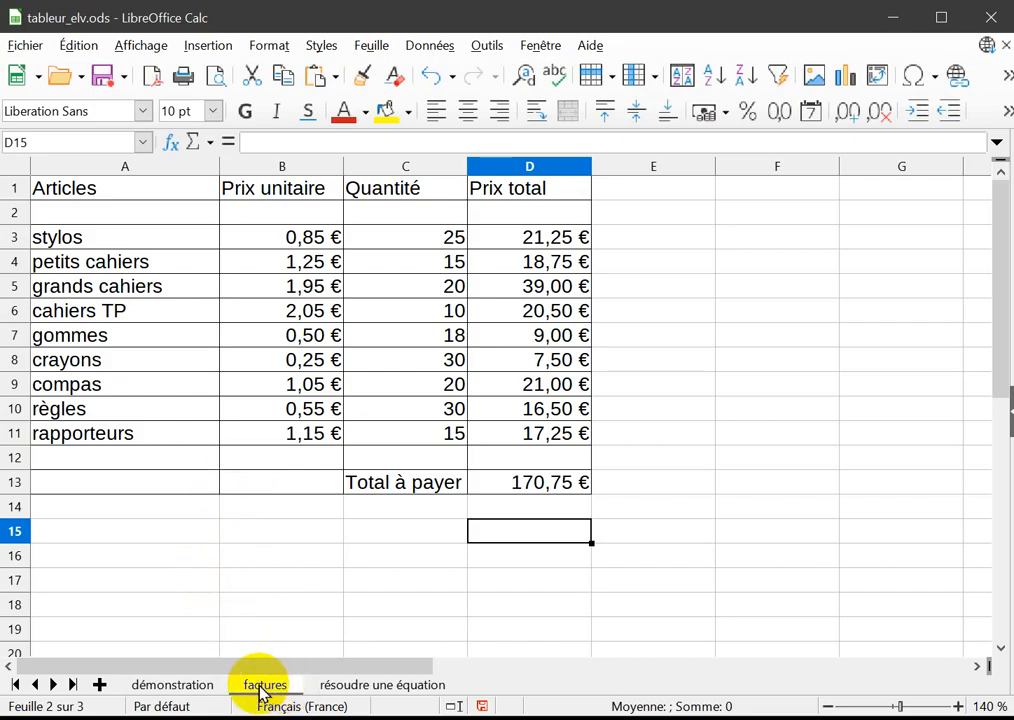
Look over the two equations on the "résoudre une équation" sheet, then return to the "factures" sheet.
left_click(358, 686)
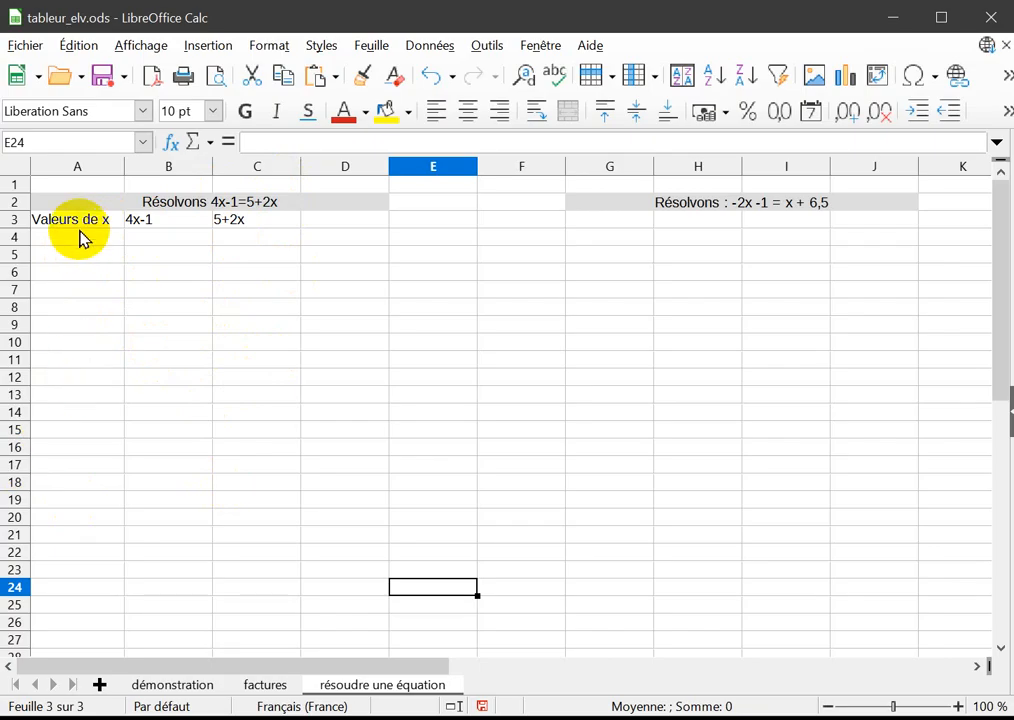
left_click(97, 433)
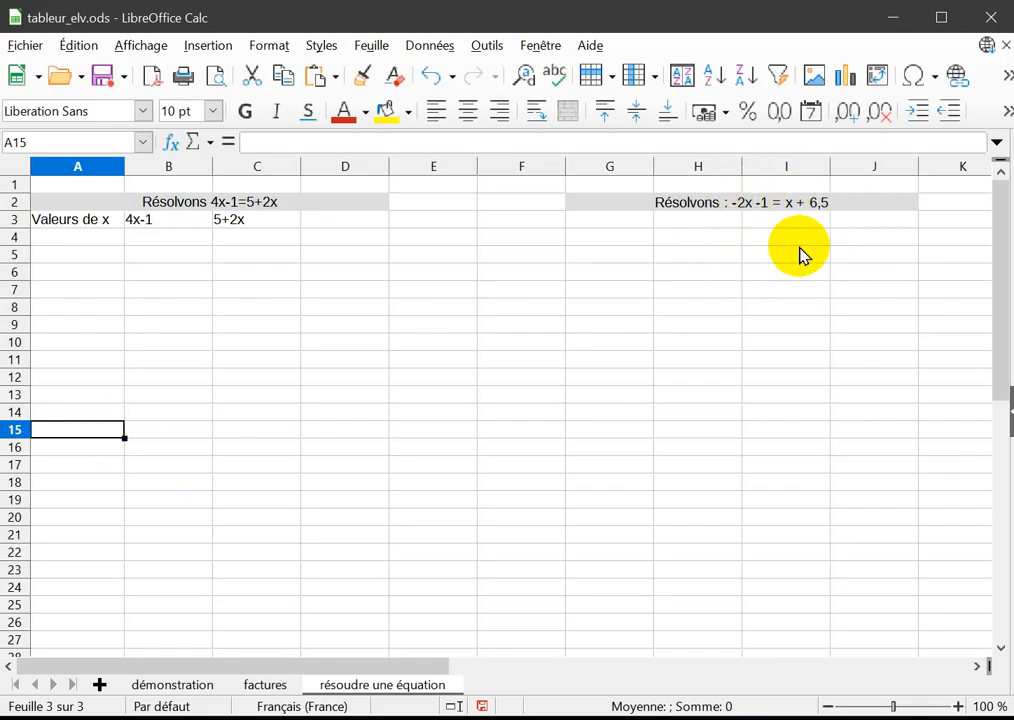
left_click(262, 685)
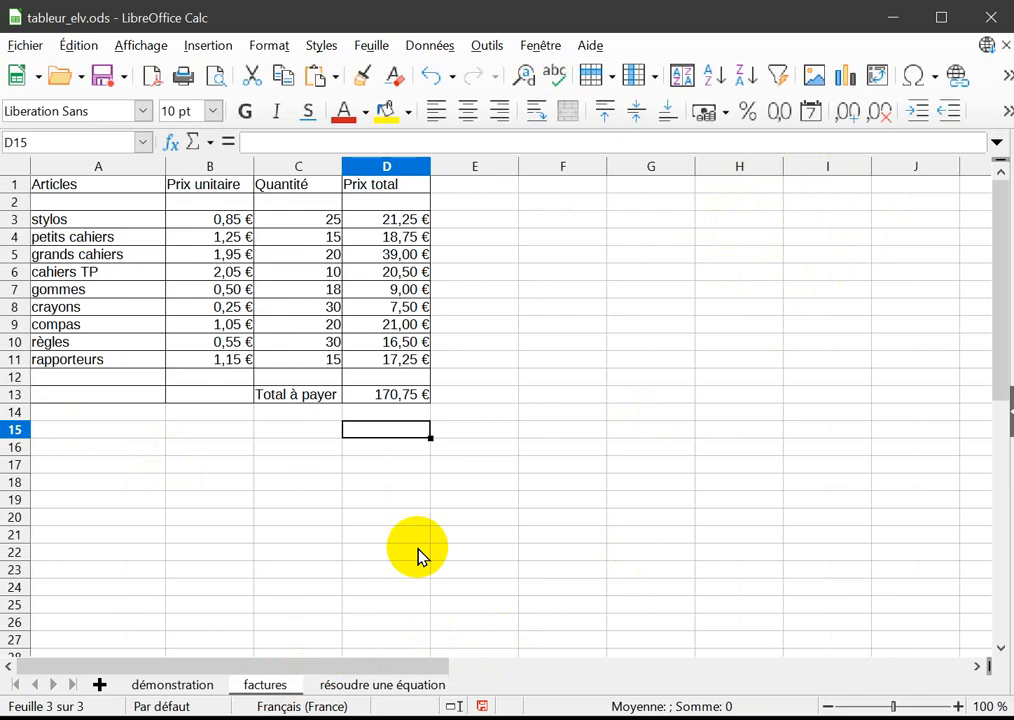